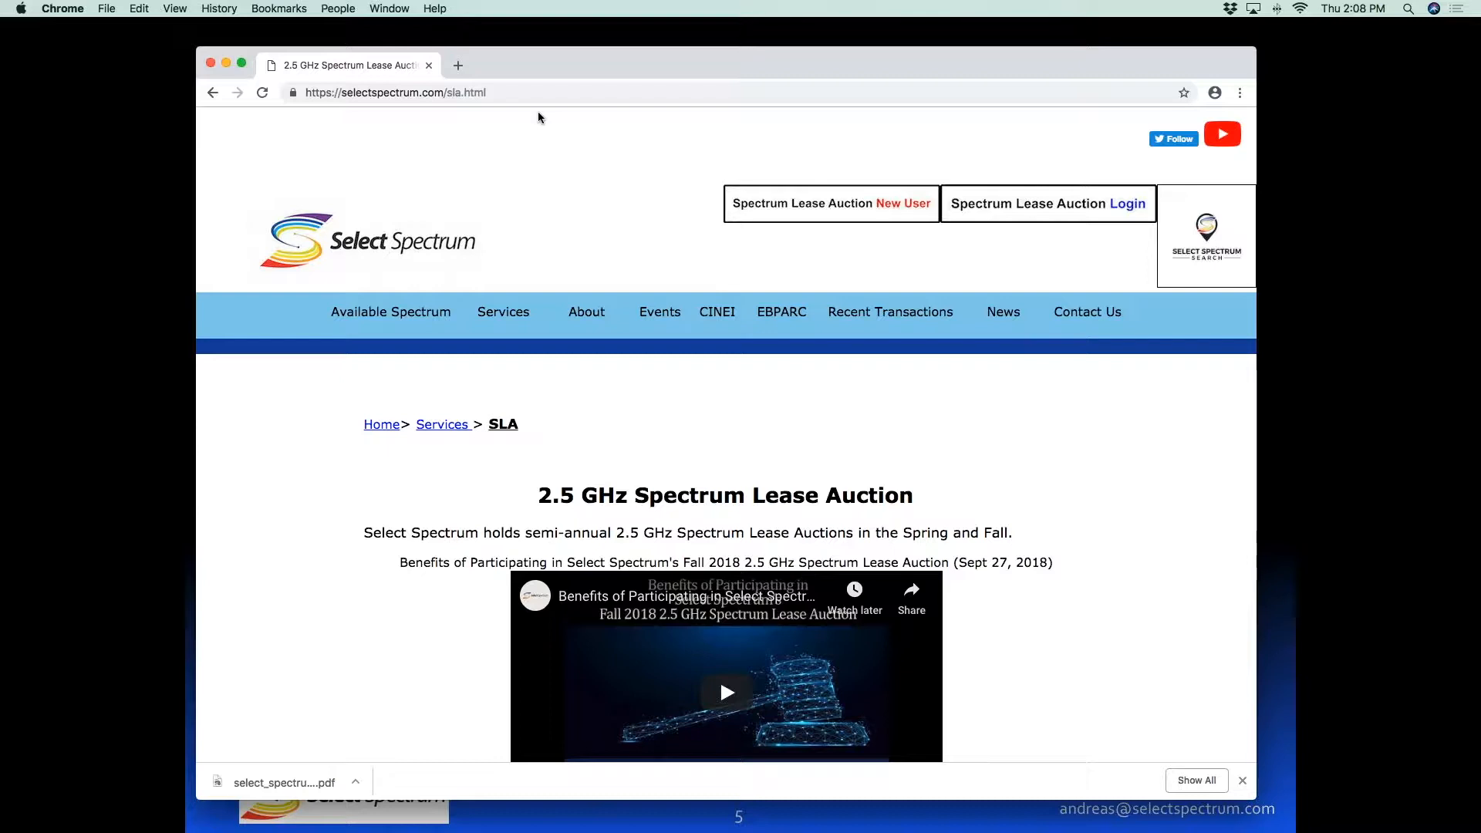
Examine the 2.5 GHz Spectrum Lease Auction page for its dates, license map, agreements, bid forms and calculator spreadsheet.
scroll(764, 397, "down", 2)
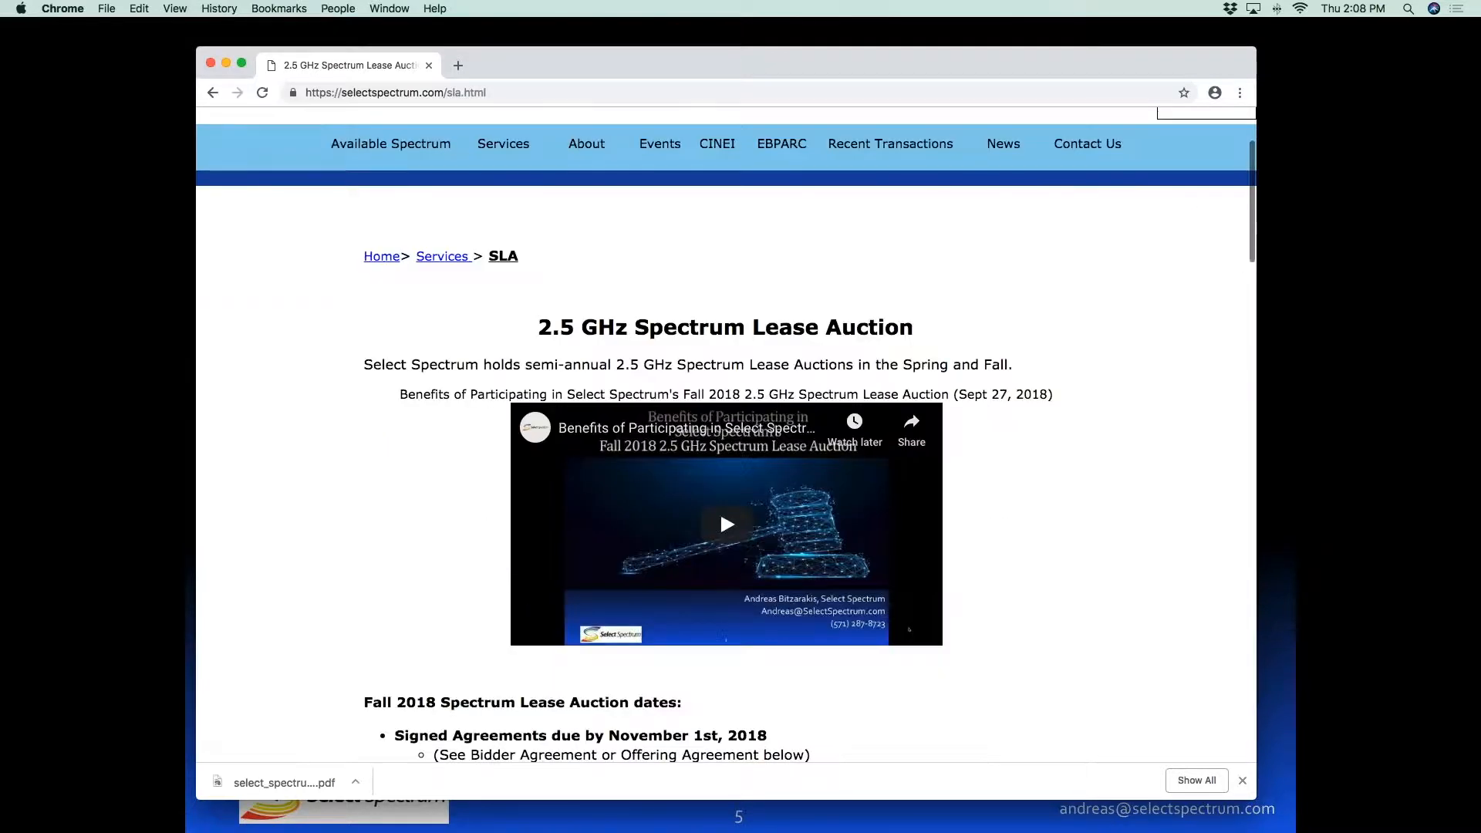
scroll(814, 473, "down", 5)
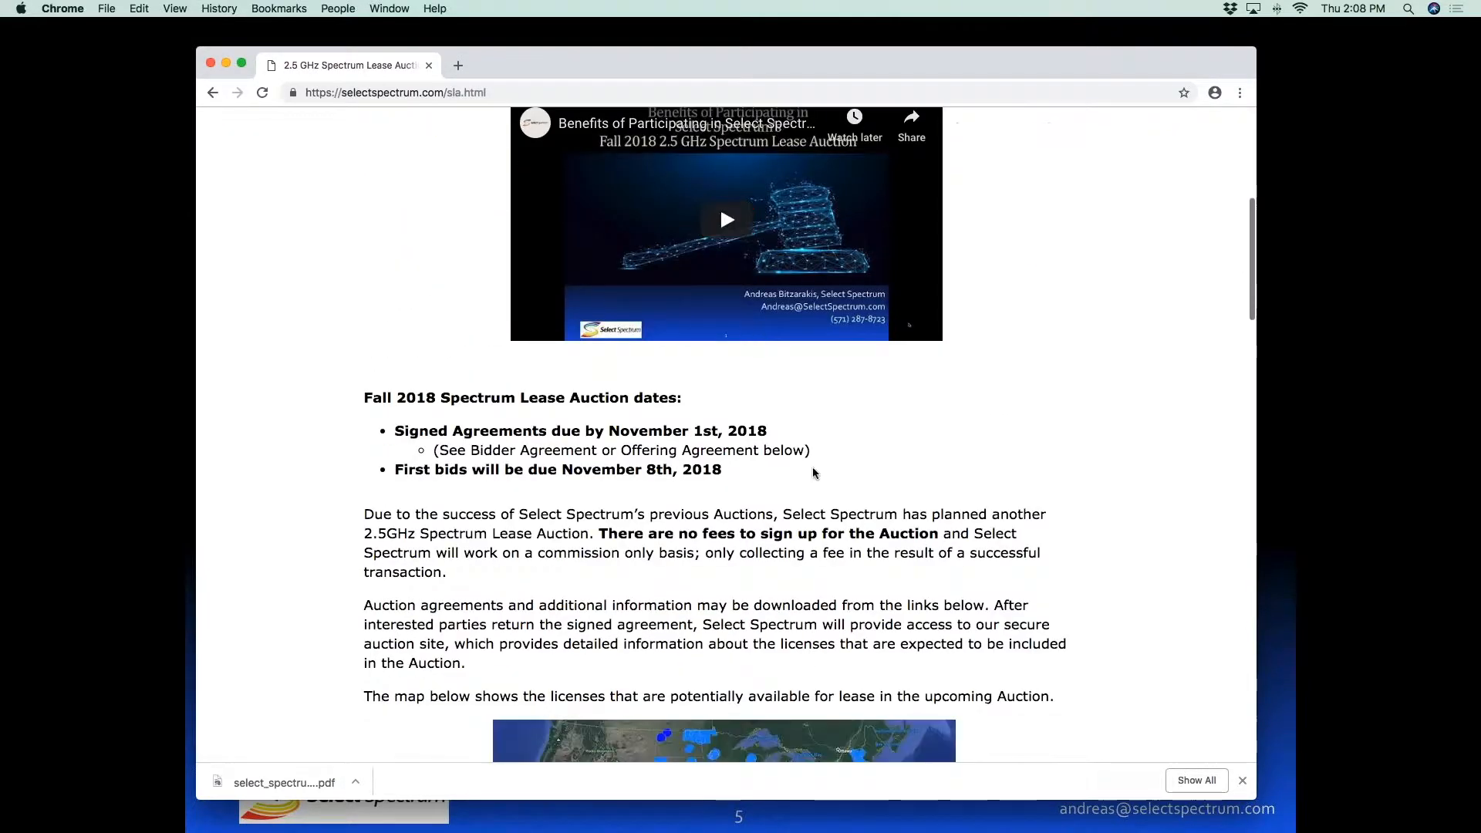
scroll(814, 473, "down", 2)
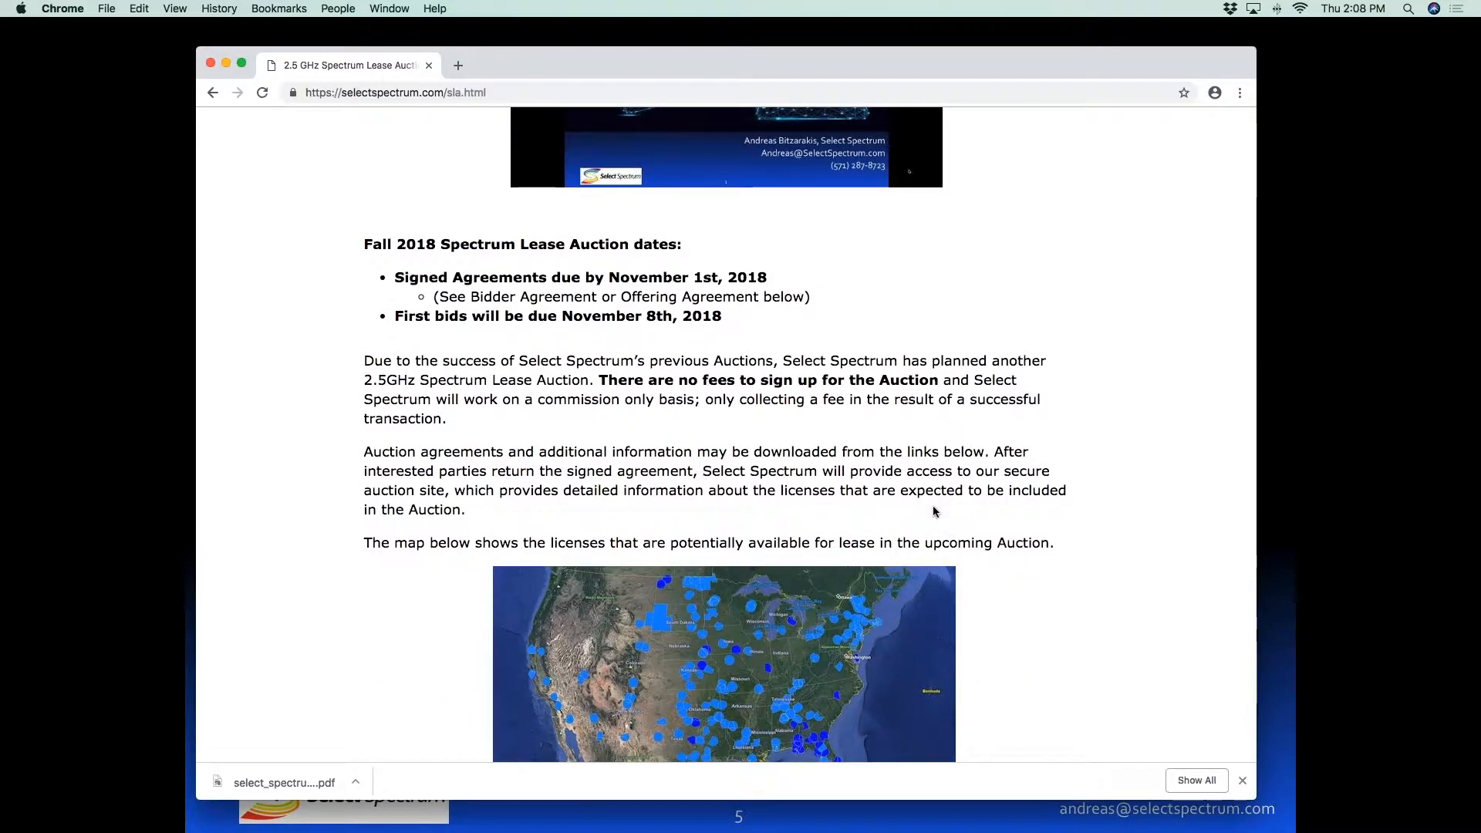
scroll(935, 512, "down", 4)
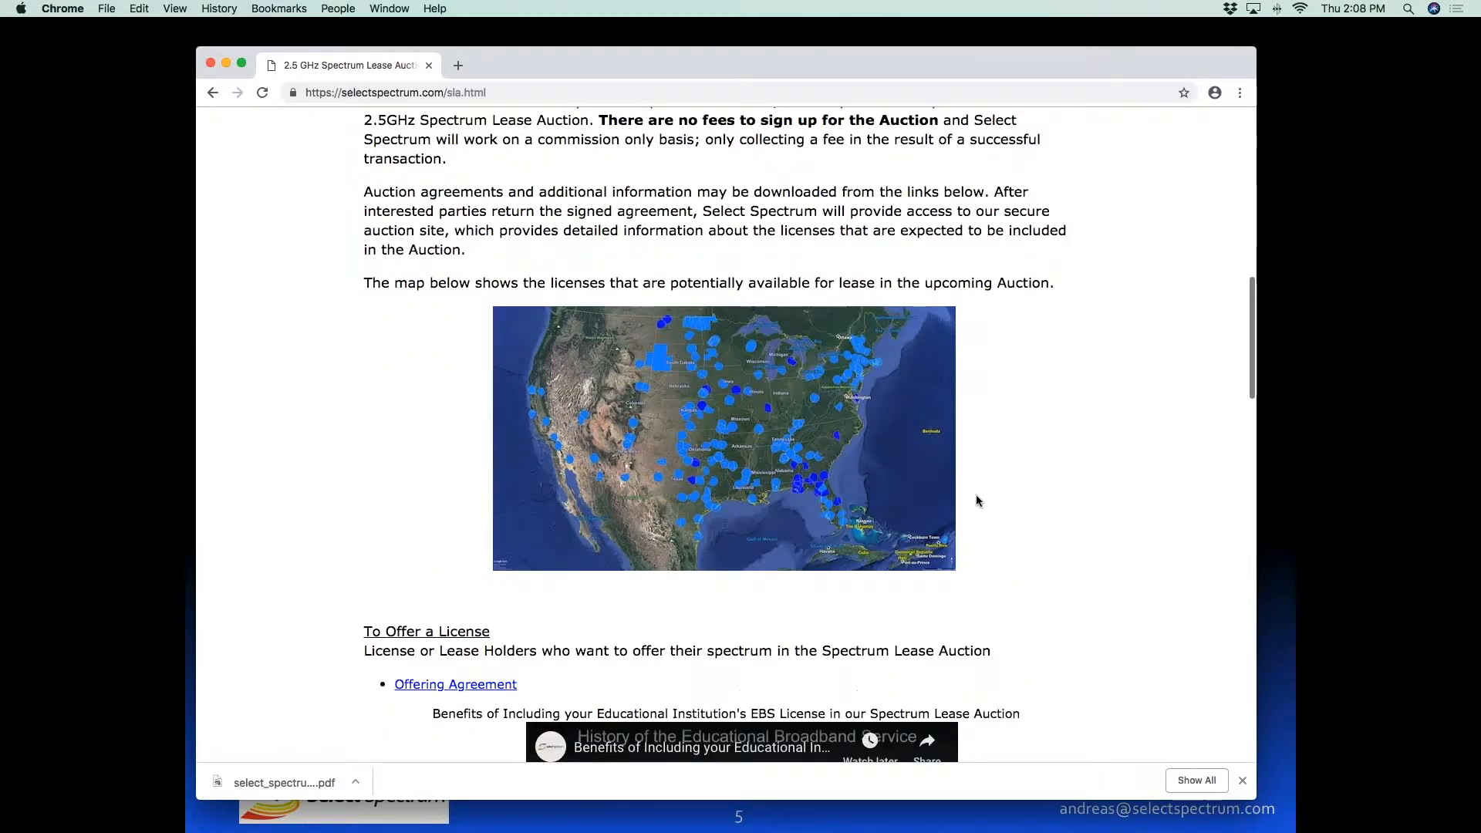
scroll(977, 501, "down", 7)
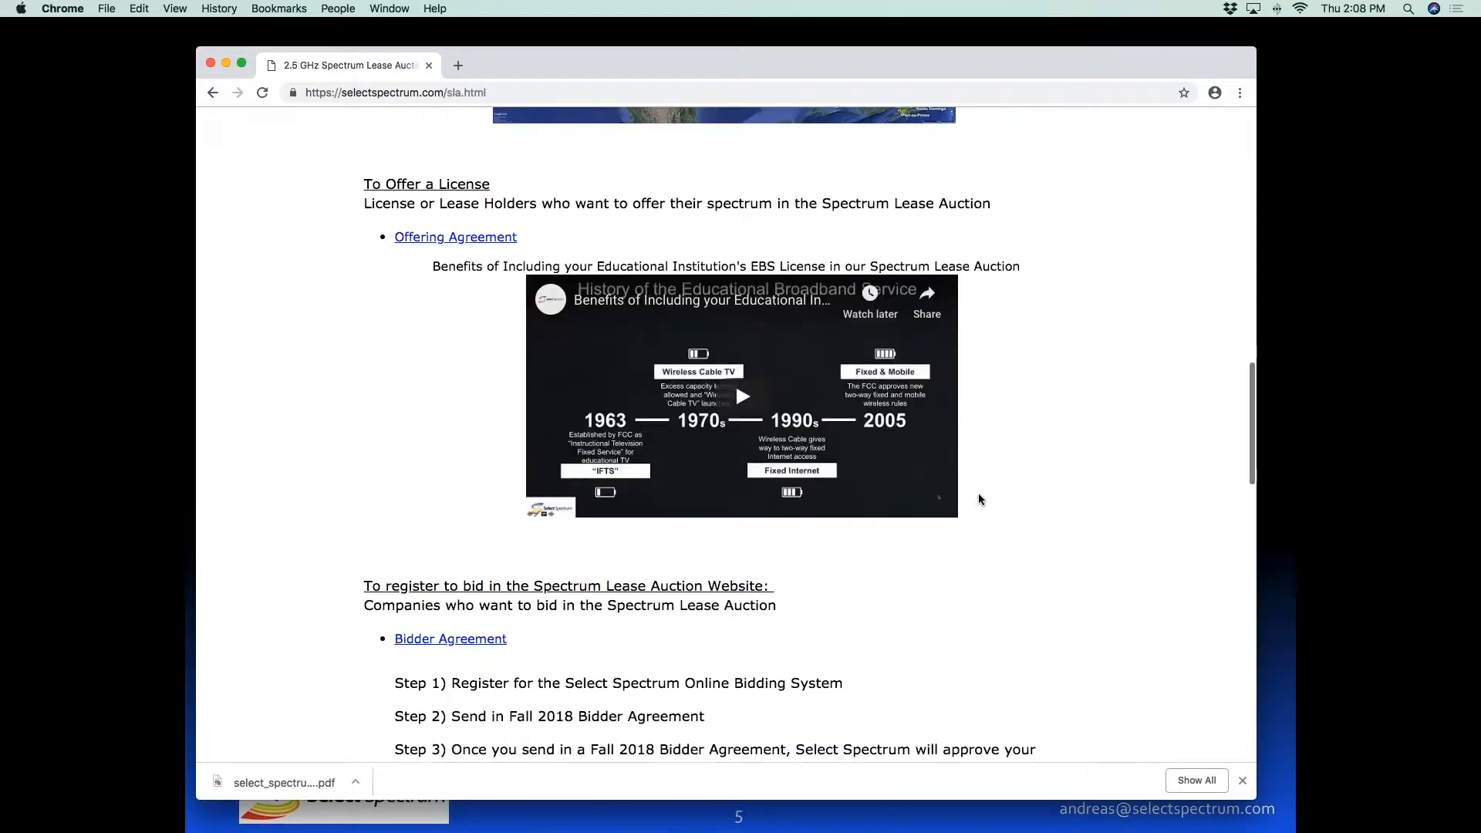
scroll(979, 493, "down", 3)
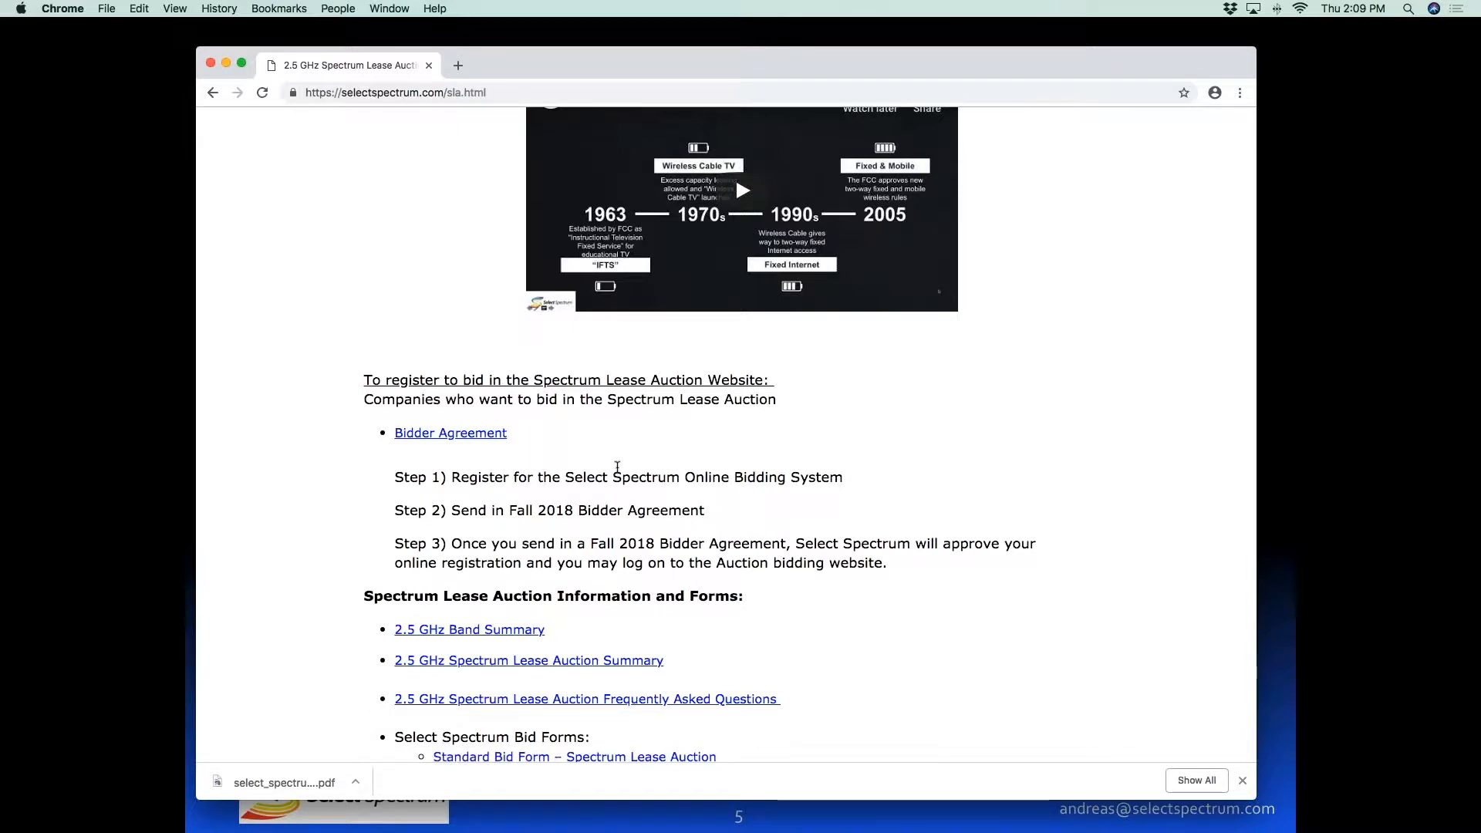
scroll(741, 513, "down", 2)
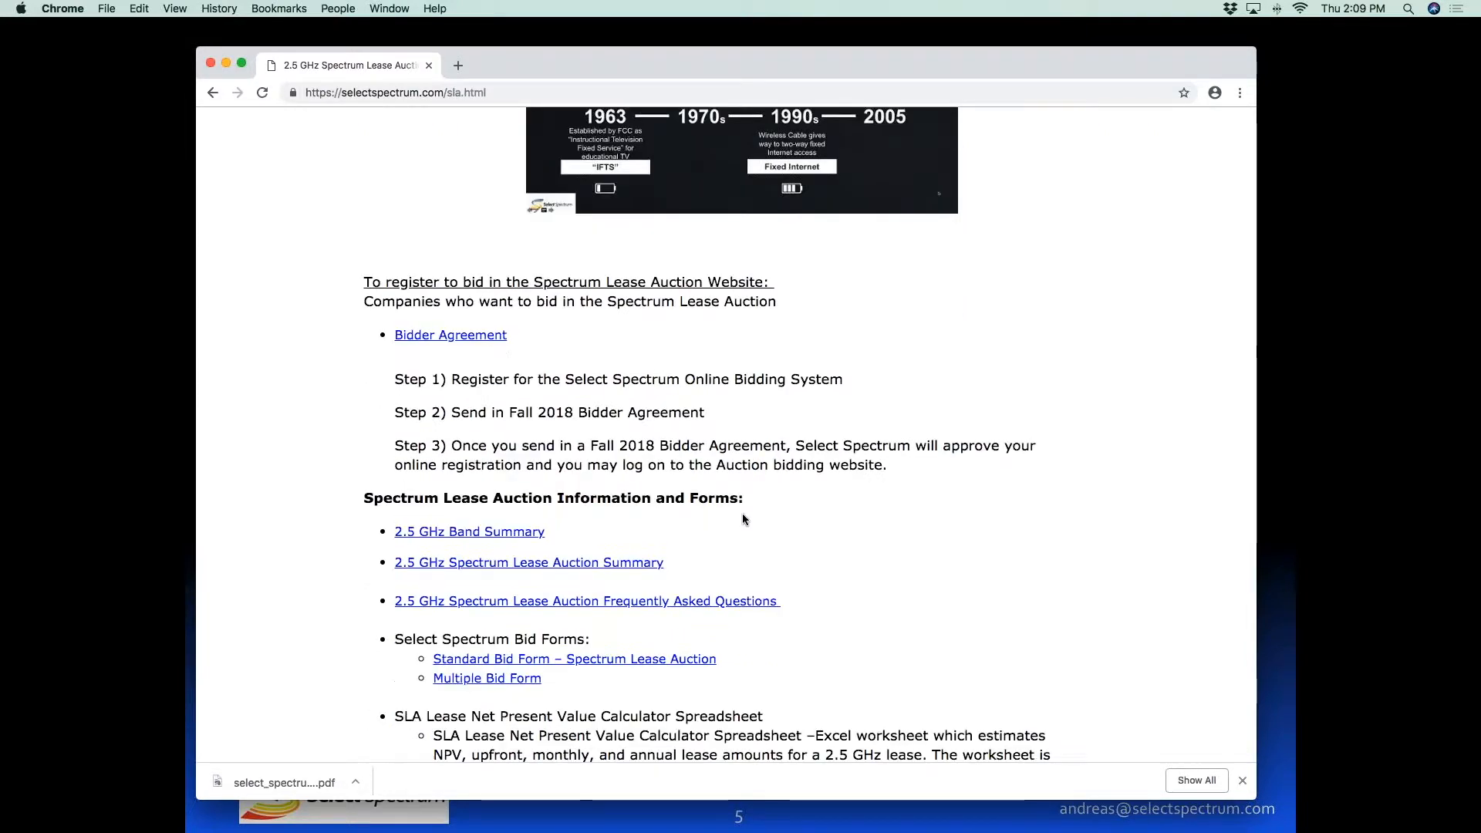
scroll(741, 515, "down", 1)
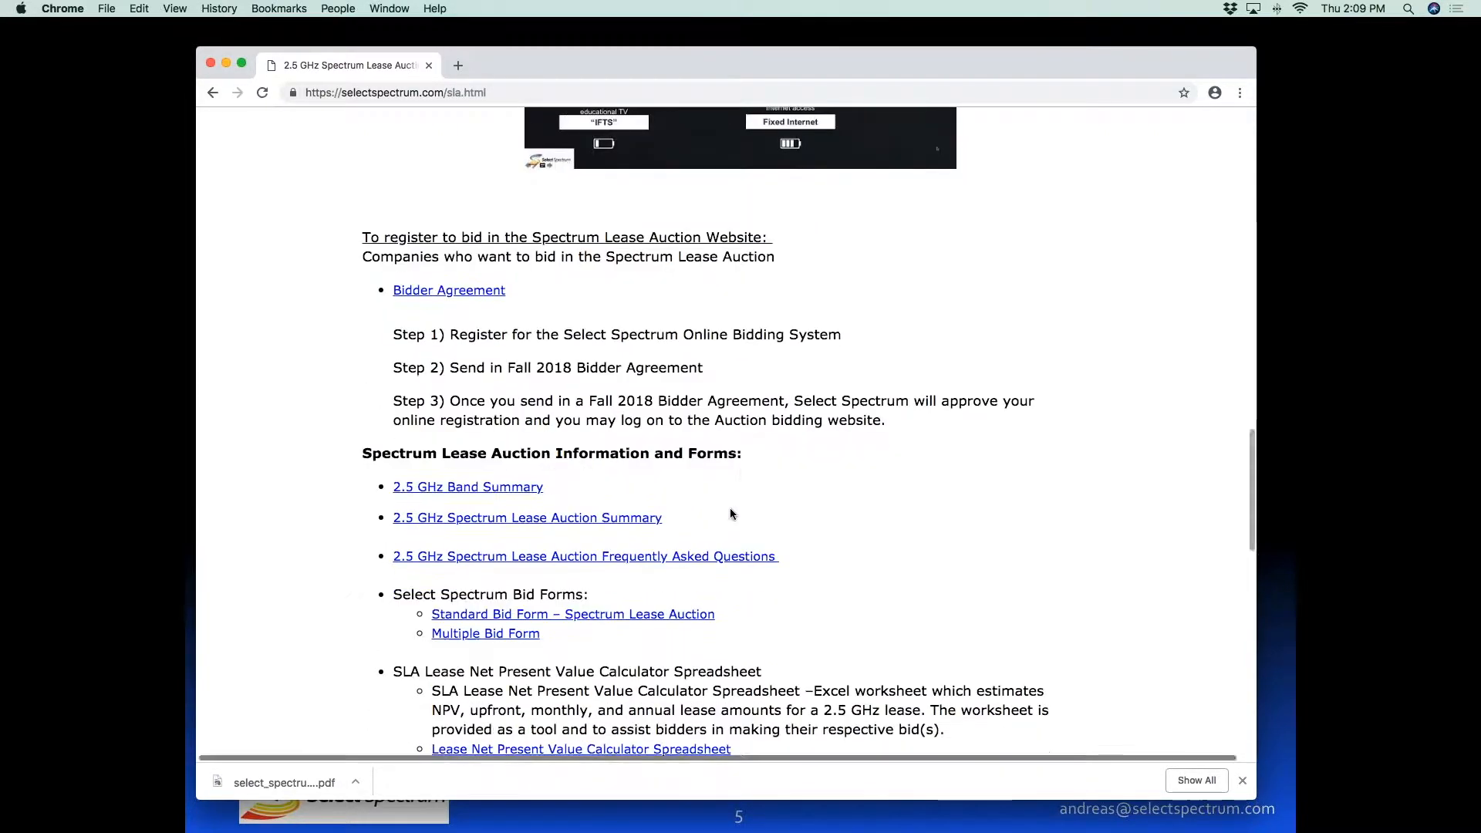
scroll(772, 543, "down", 2)
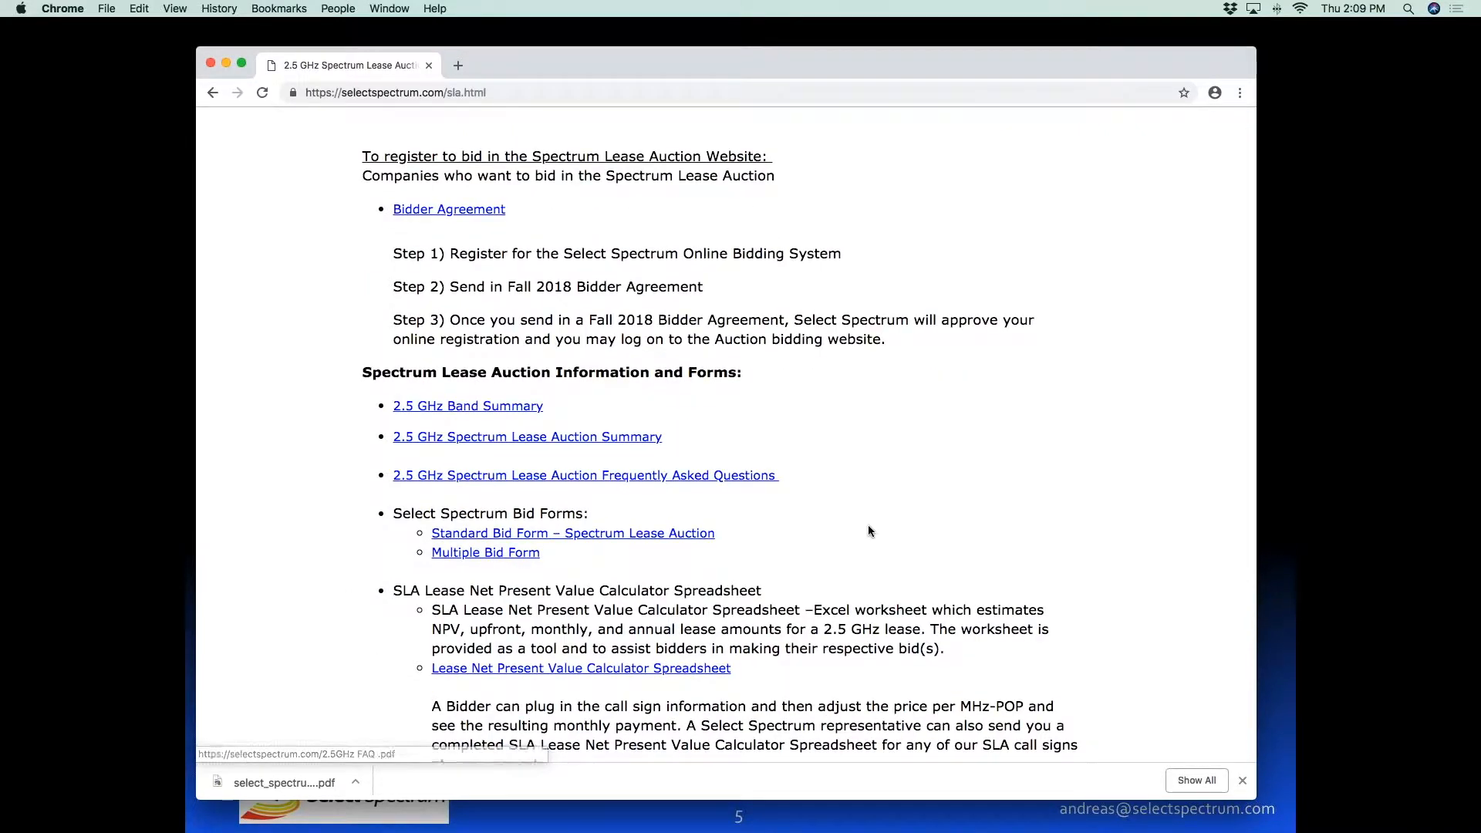
scroll(868, 531, "down", 1)
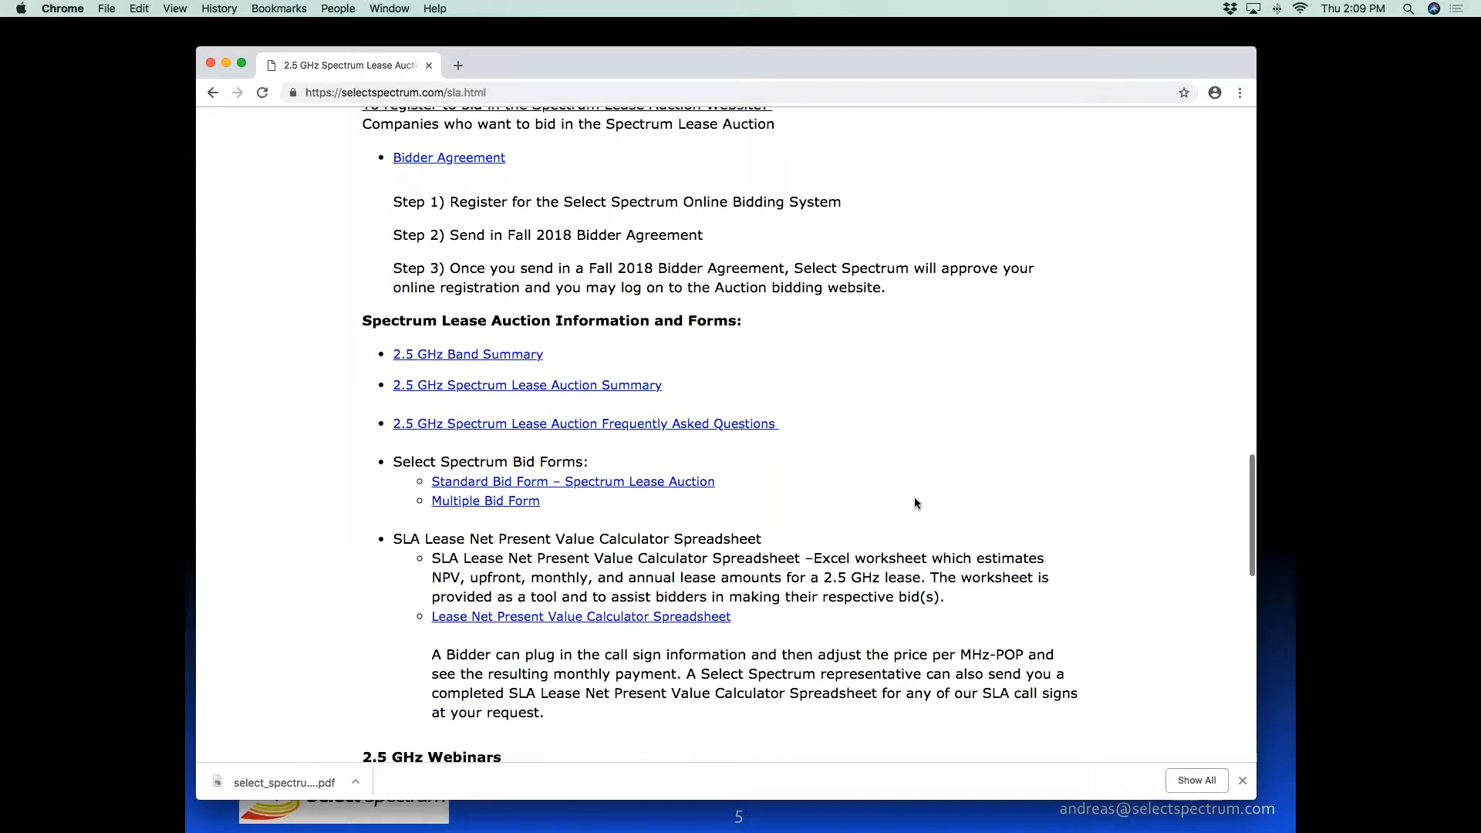
scroll(916, 503, "up", 4)
scroll(915, 501, "up", 15)
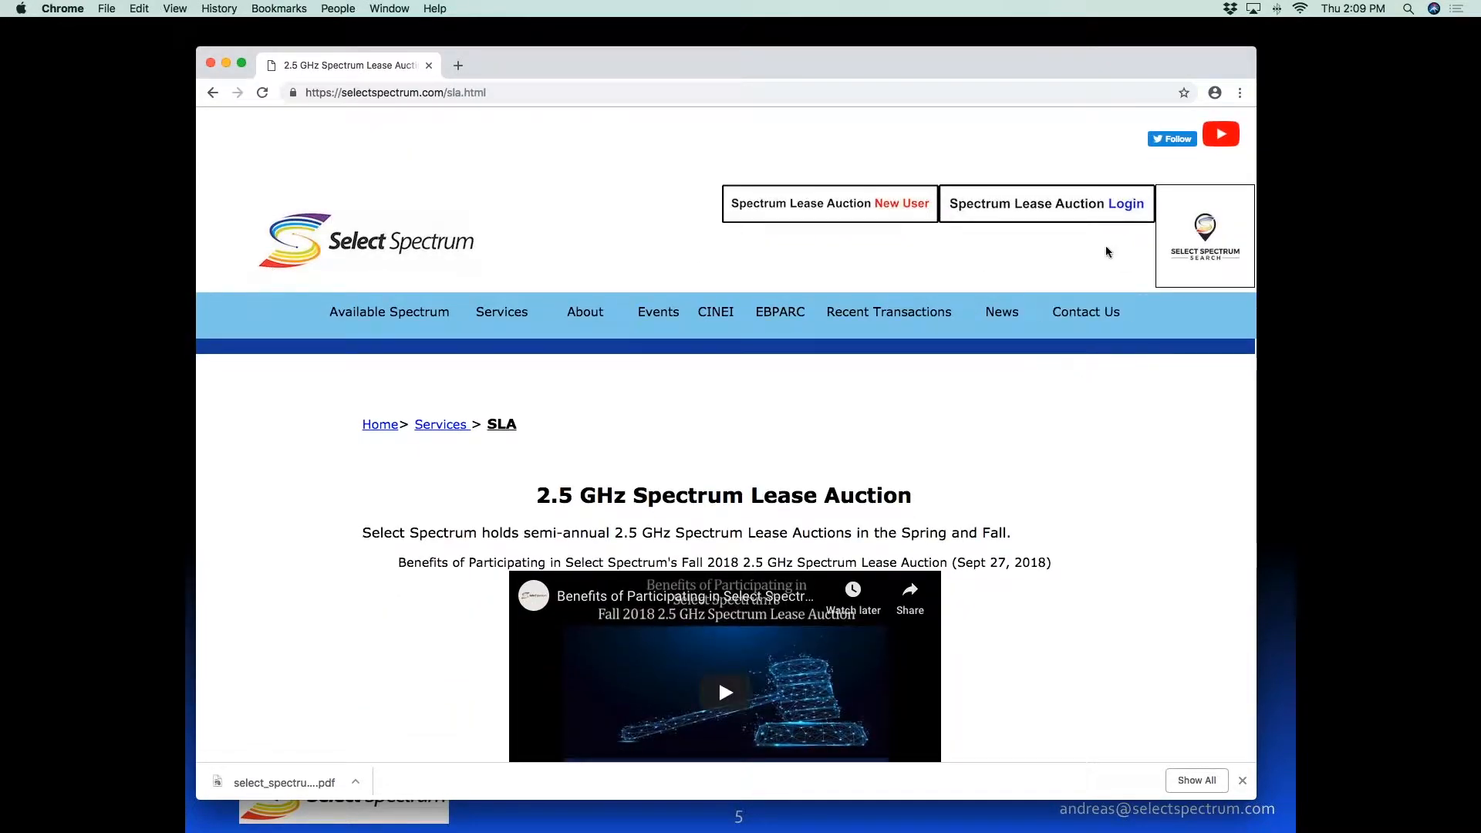
Open the Spectrum Lease Auction login page and sign in with the prefilled account credentials.
left_click(1128, 205)
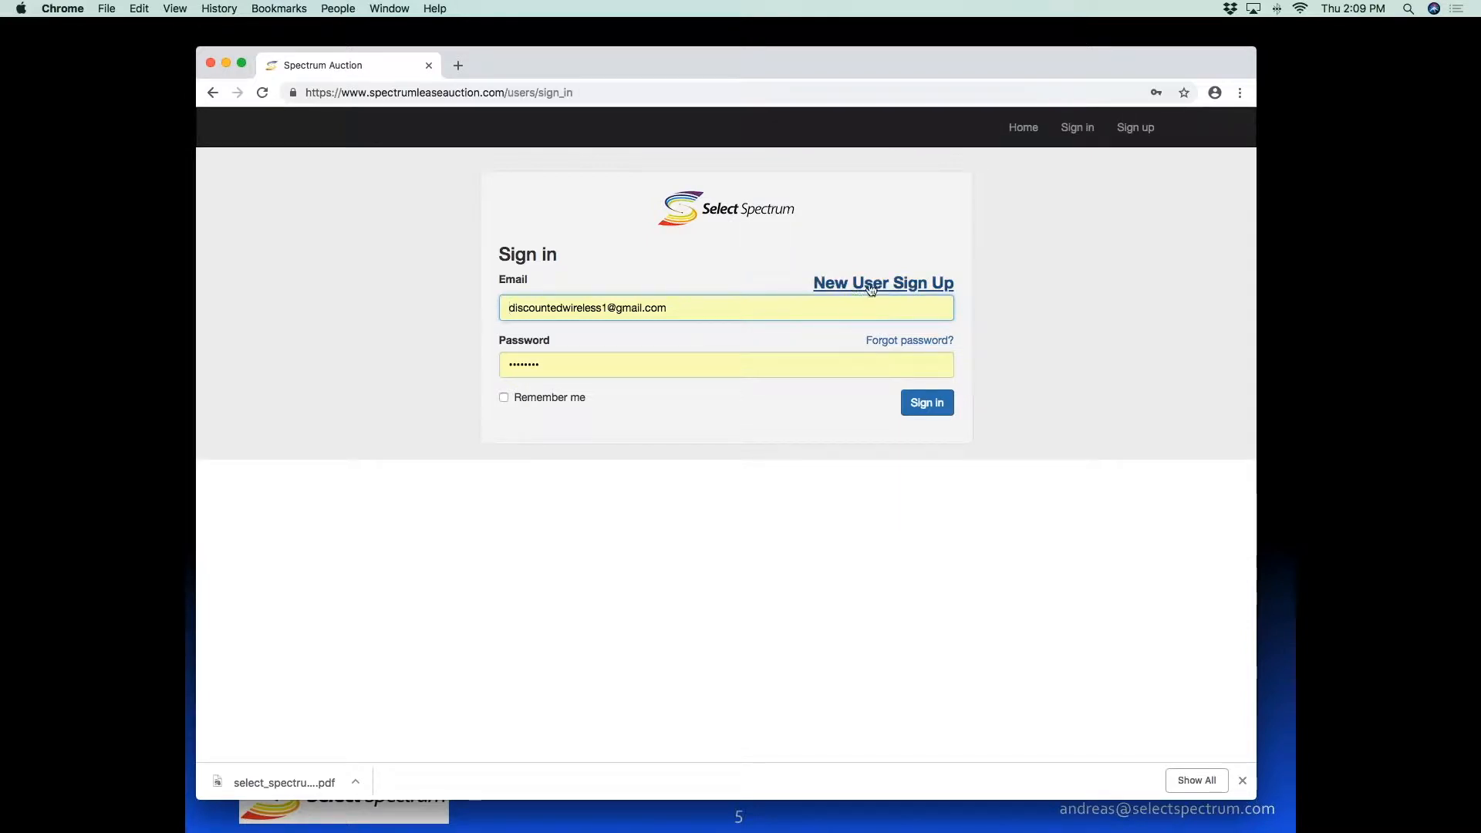
left_click(915, 401)
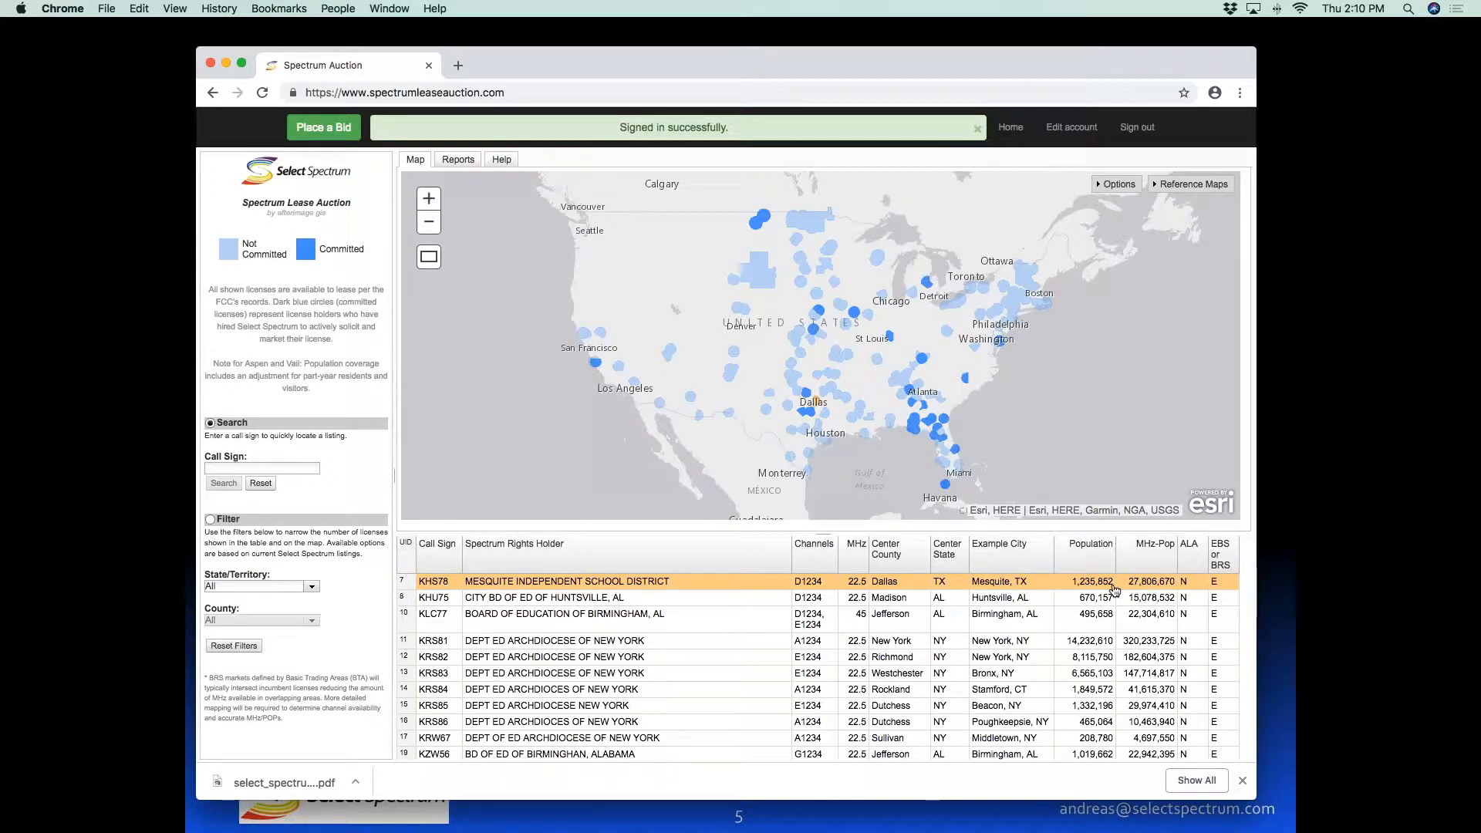
Filter the auction's license map and table to the state TX.
left_click(429, 200)
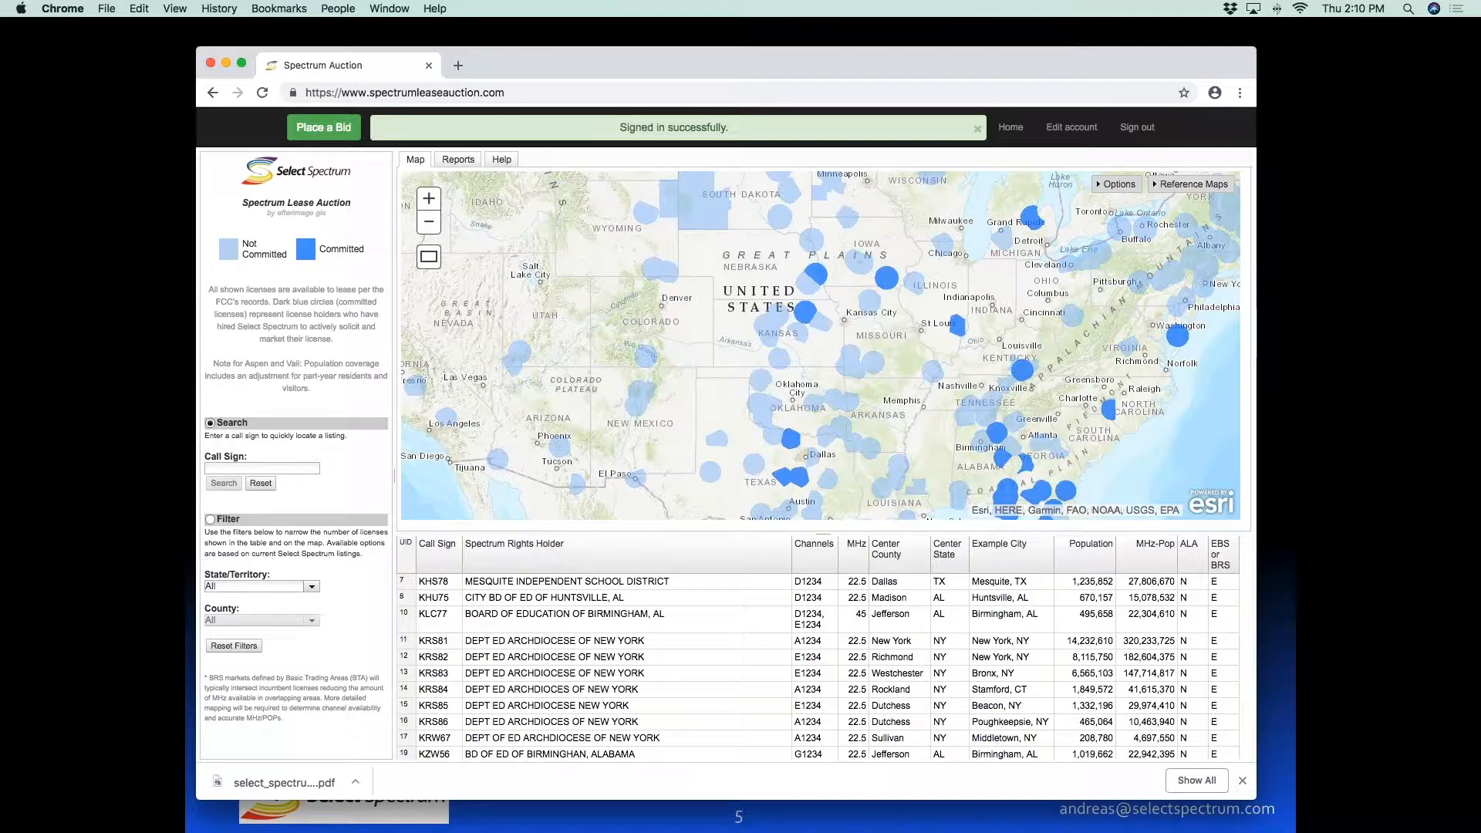
left_click(313, 588)
left_click(313, 588)
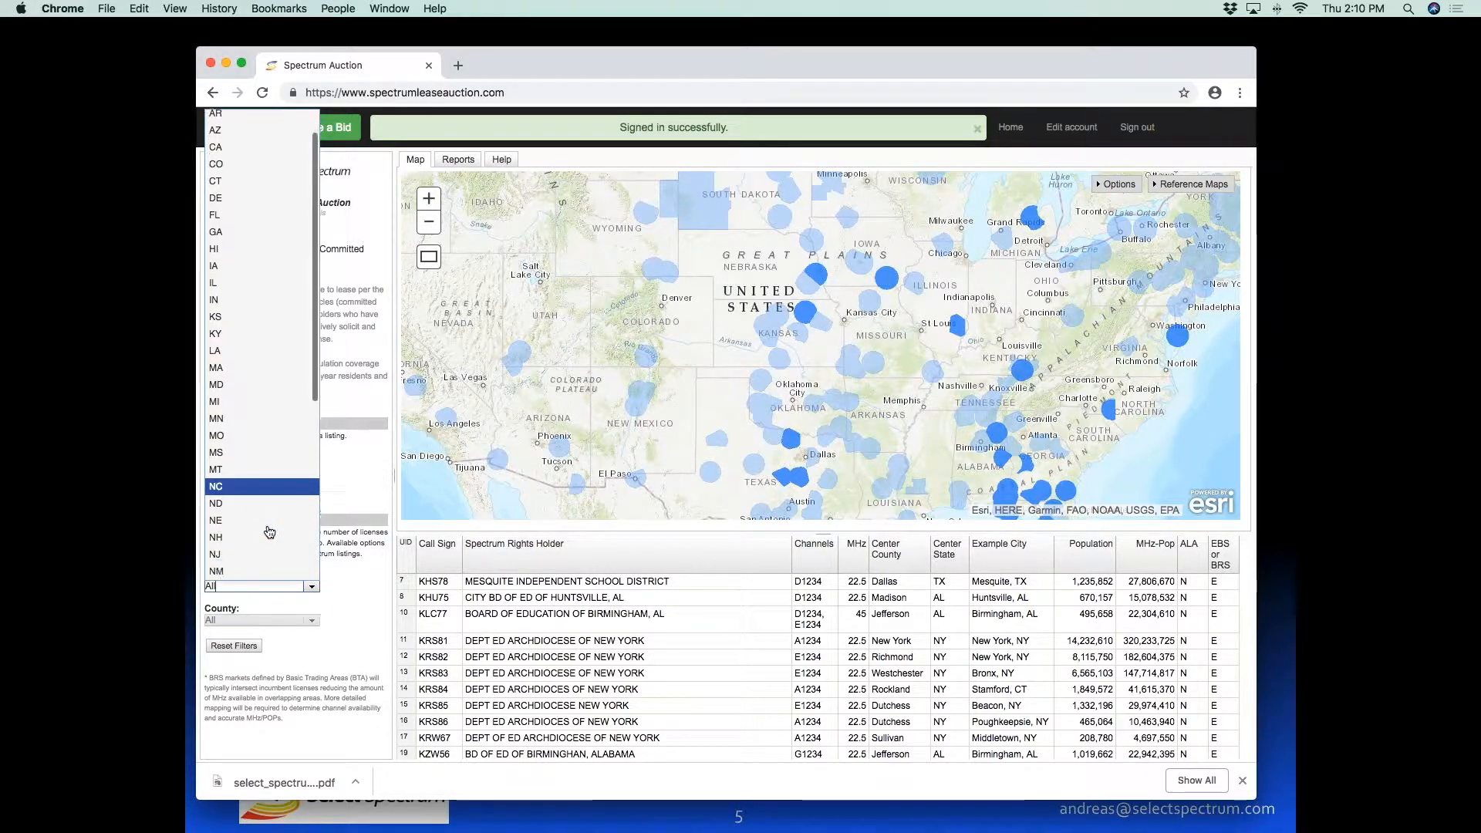
scroll(269, 533, "down", 4)
scroll(269, 532, "down", 2)
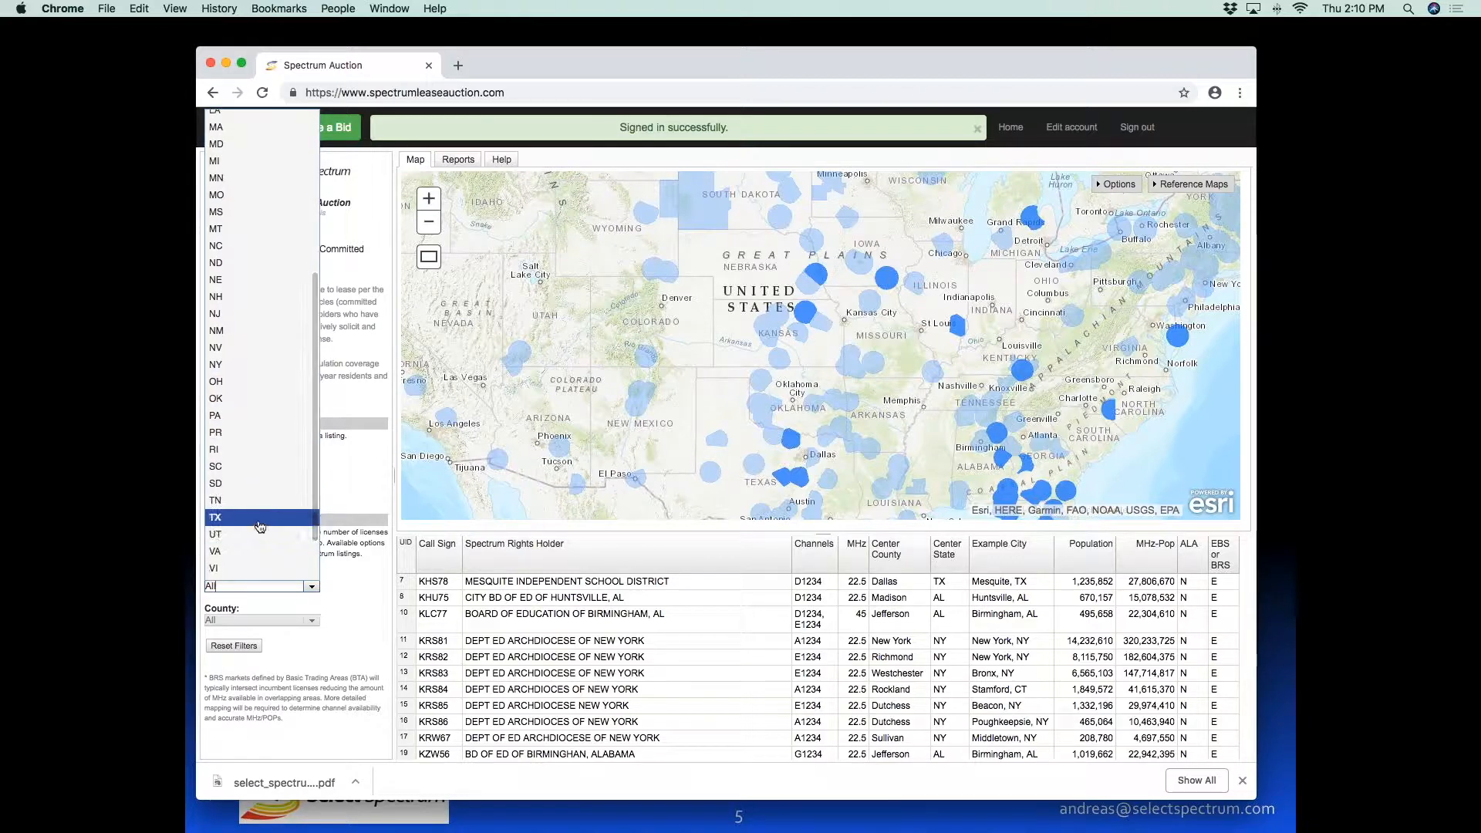
left_click(268, 523)
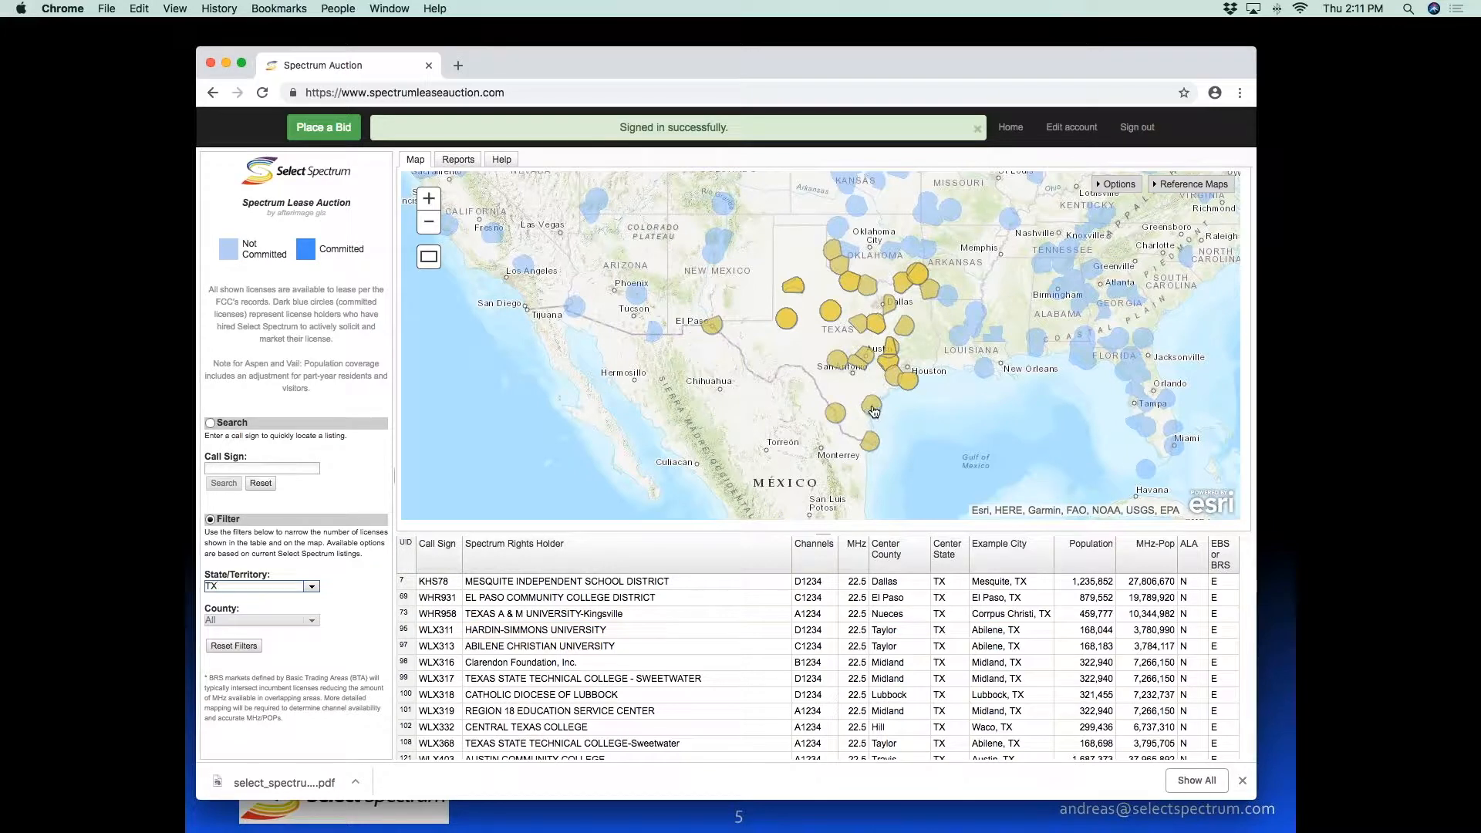
Select license 95-WLX311 from the overlapping licenses near Abilene on the Texas map.
left_click(831, 317)
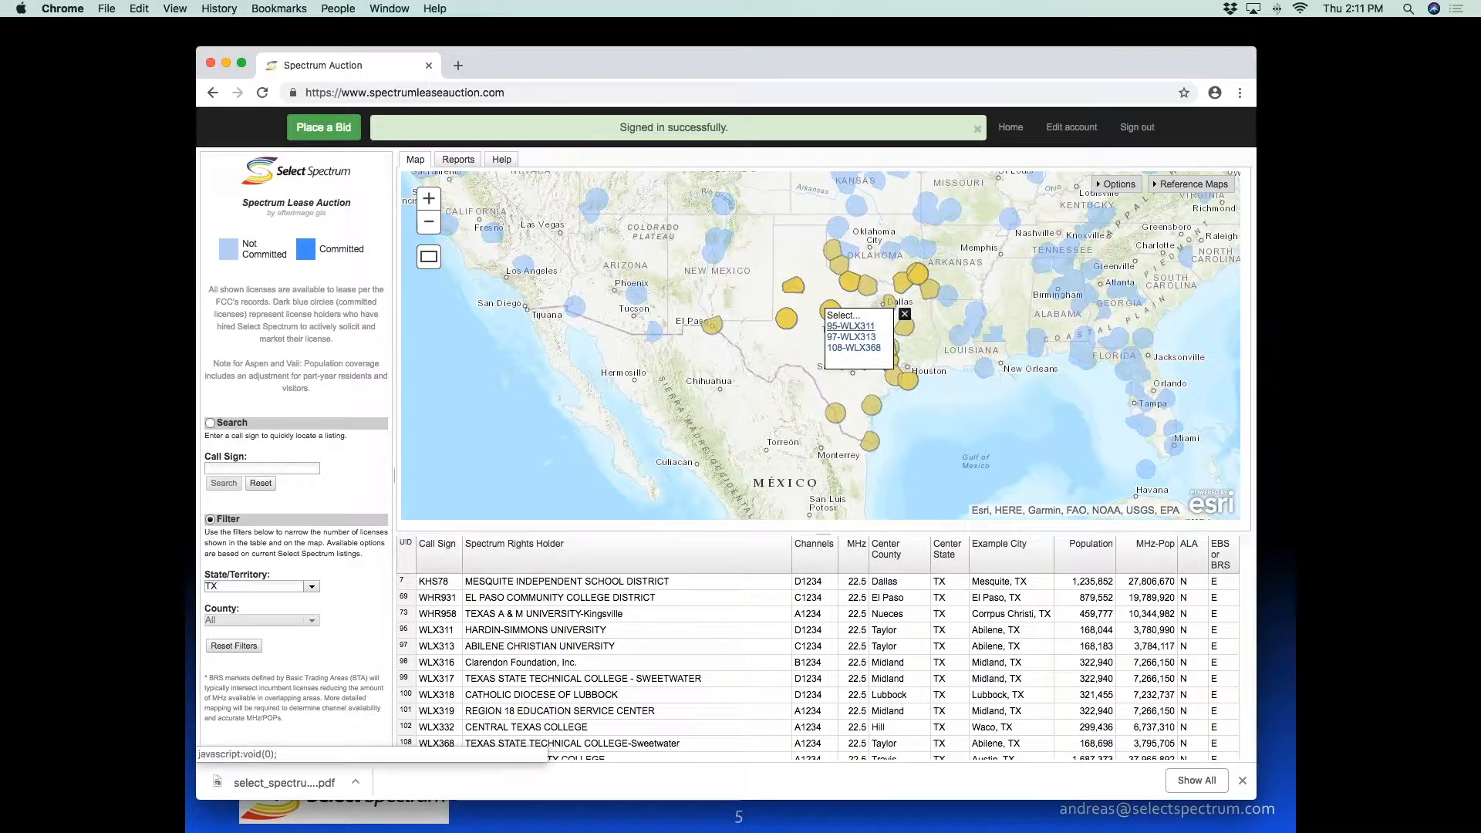
left_click(851, 326)
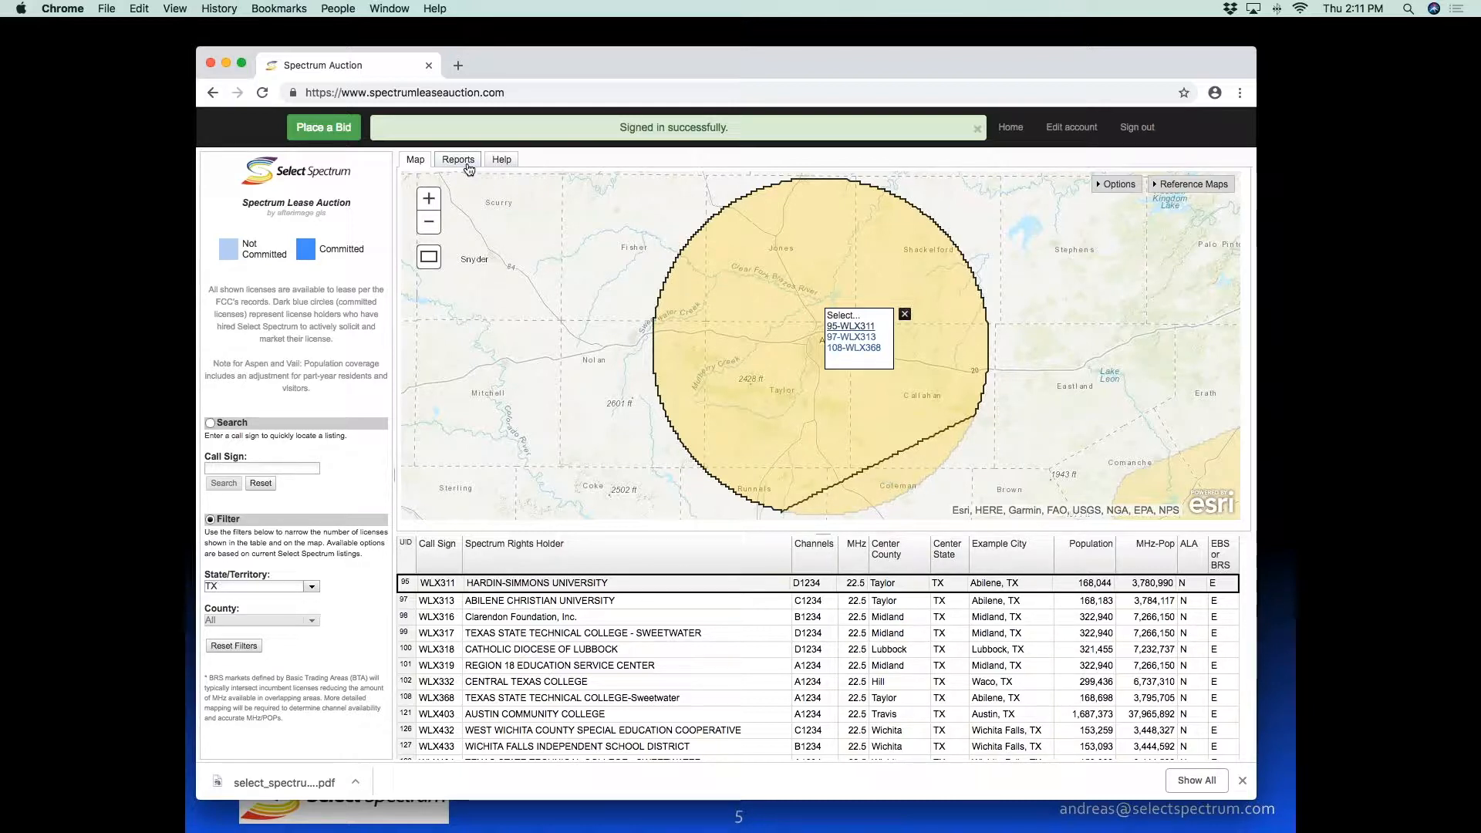
Search the license listings for call sign WLX703.
left_click(279, 468)
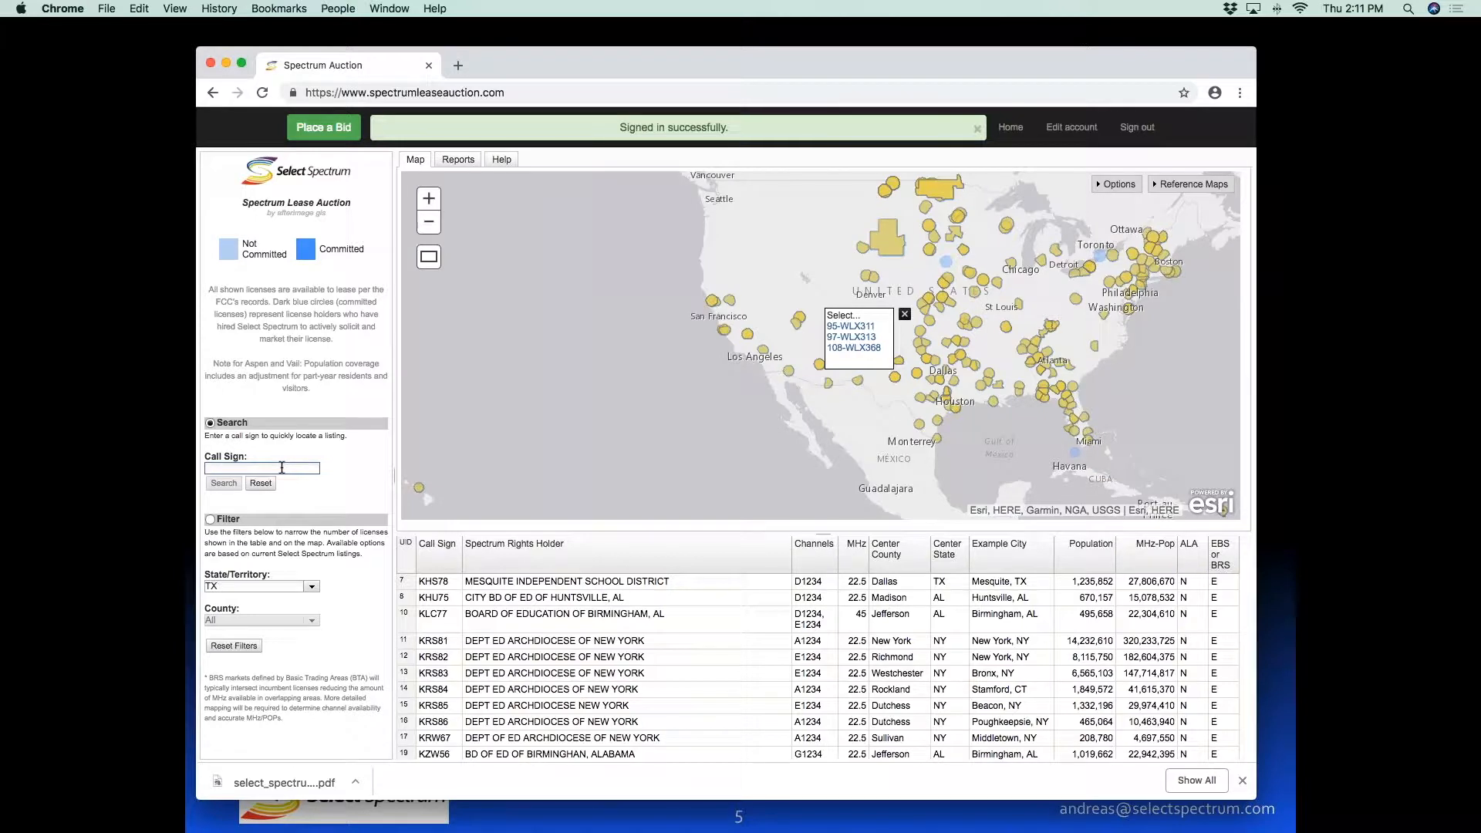
type("WLX703")
left_click(223, 483)
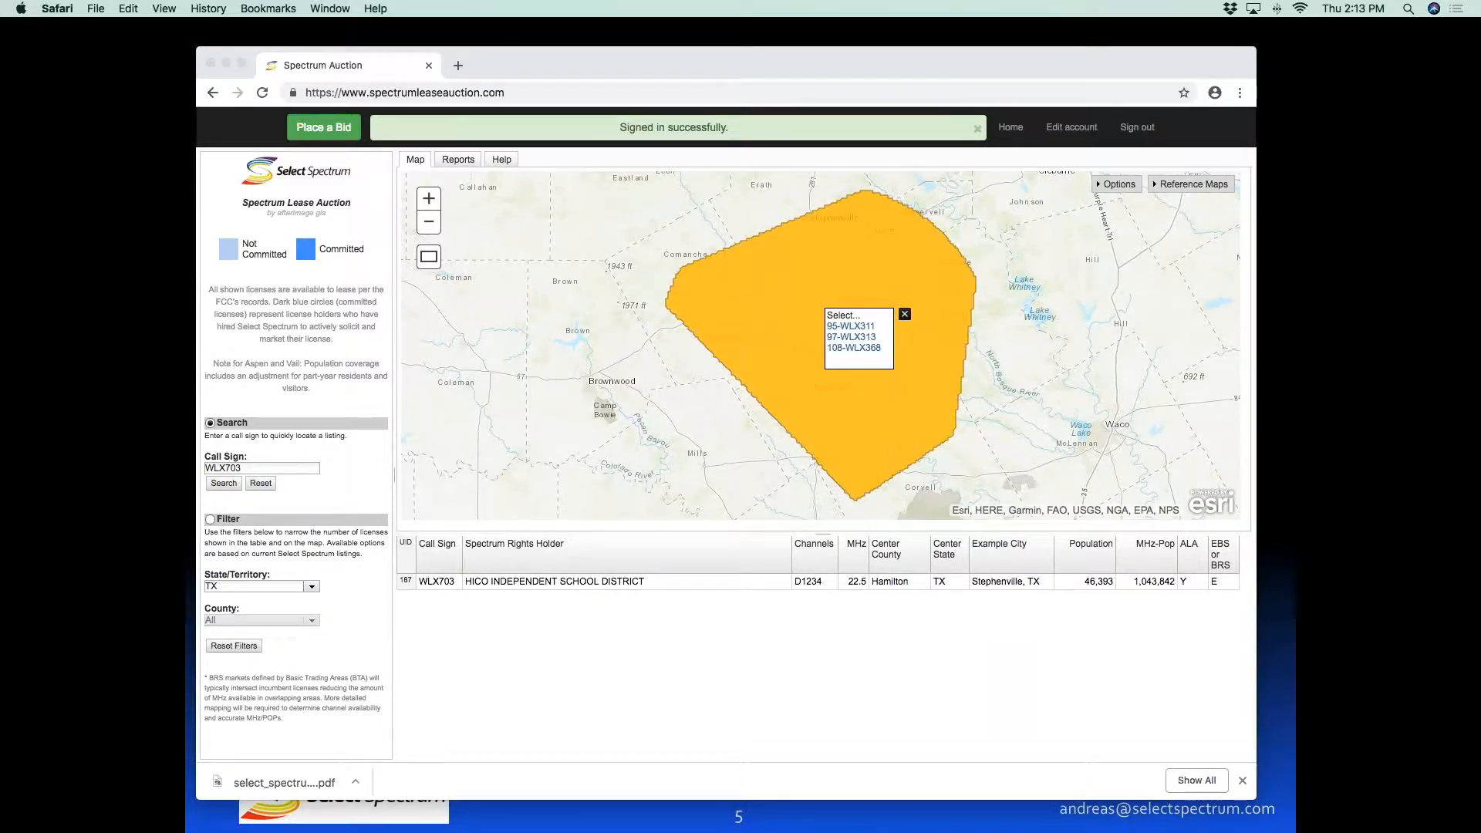
Go to selectspectrum.com/sla and locate the Lease Net Present Value Calculator Spreadsheet link among the auction information and forms.
left_click(484, 92)
type("select")
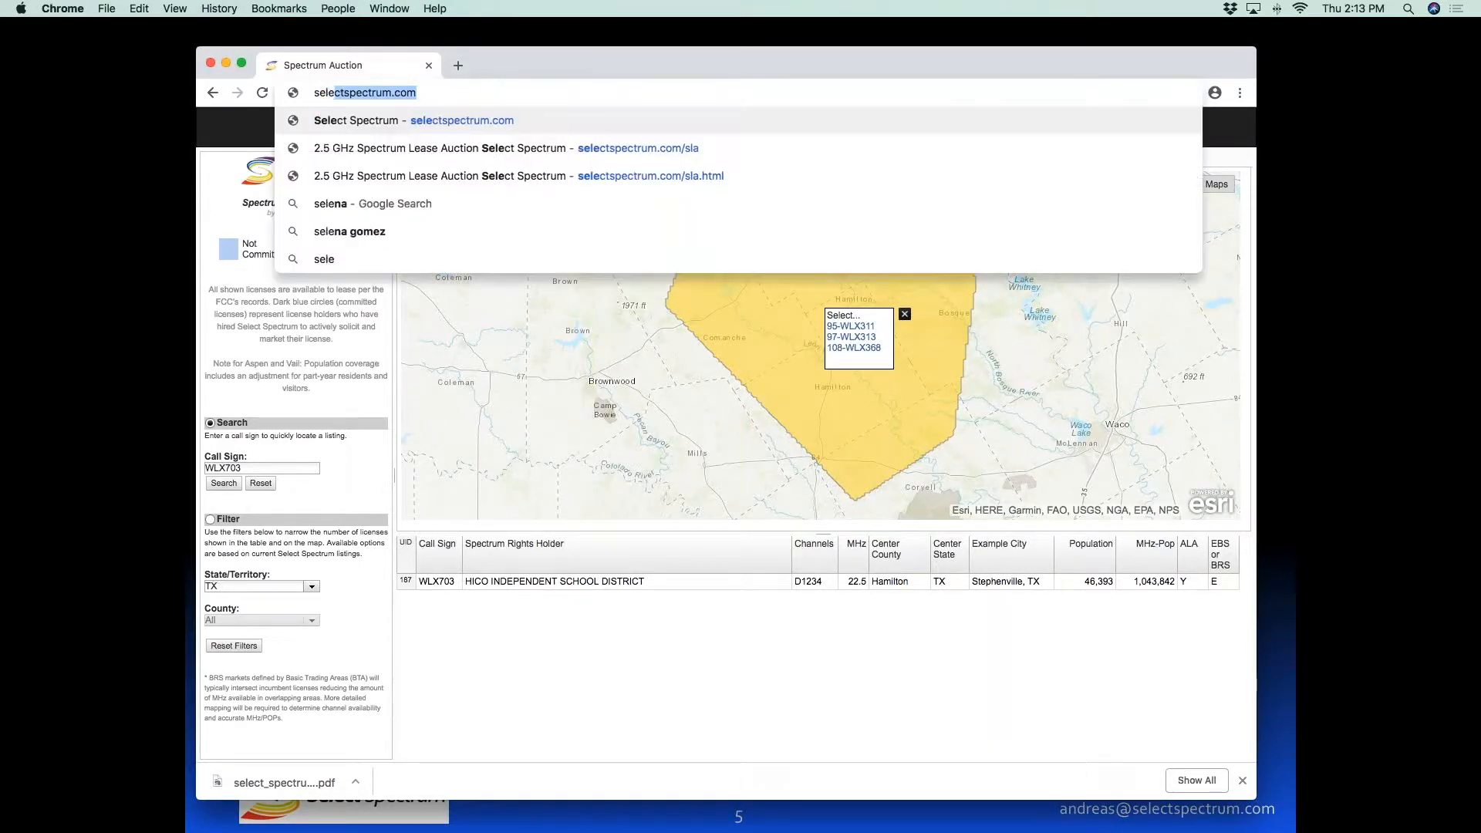
type("spectrum.")
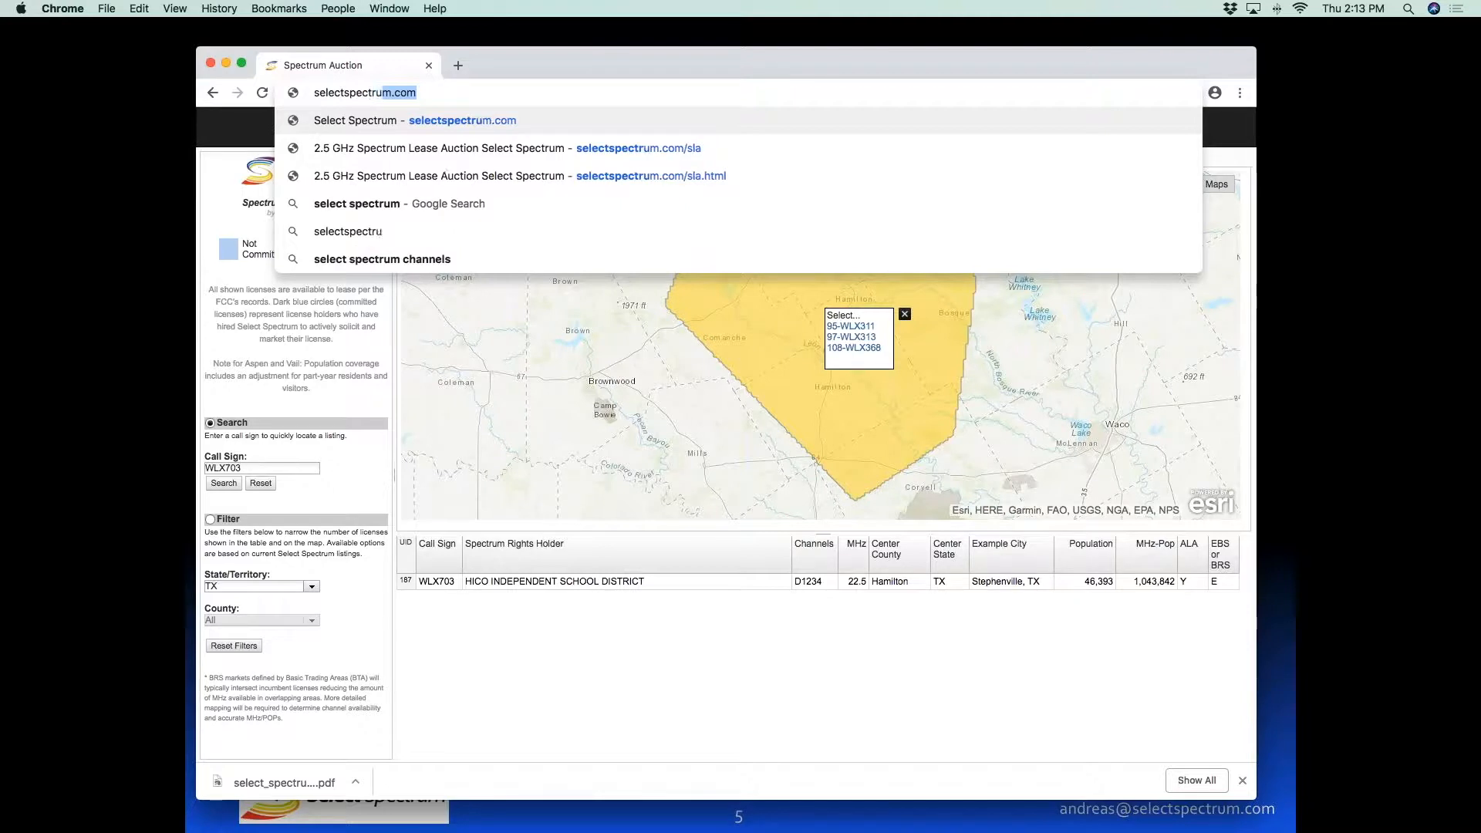
type("com/")
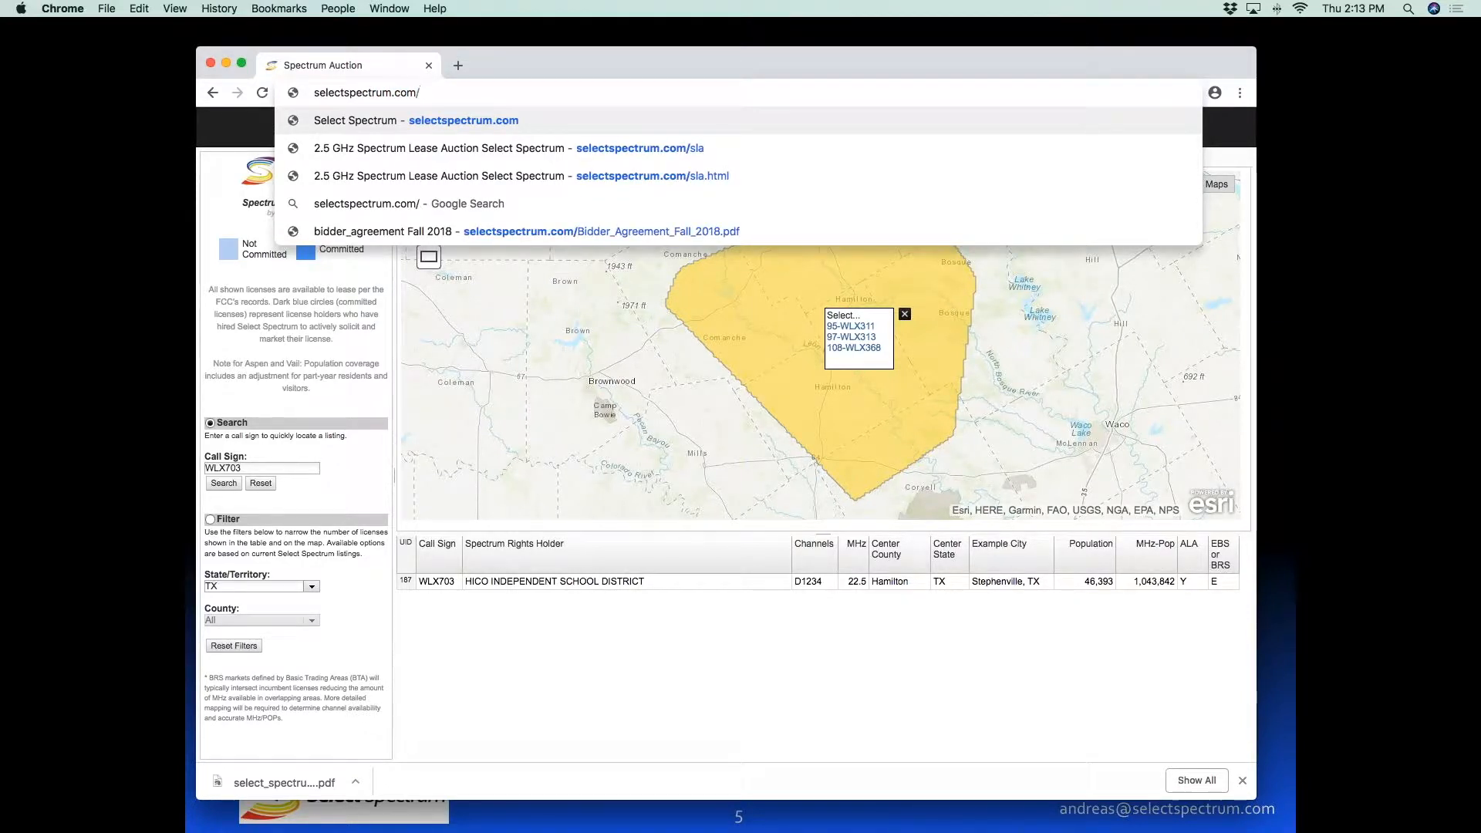
type("sla")
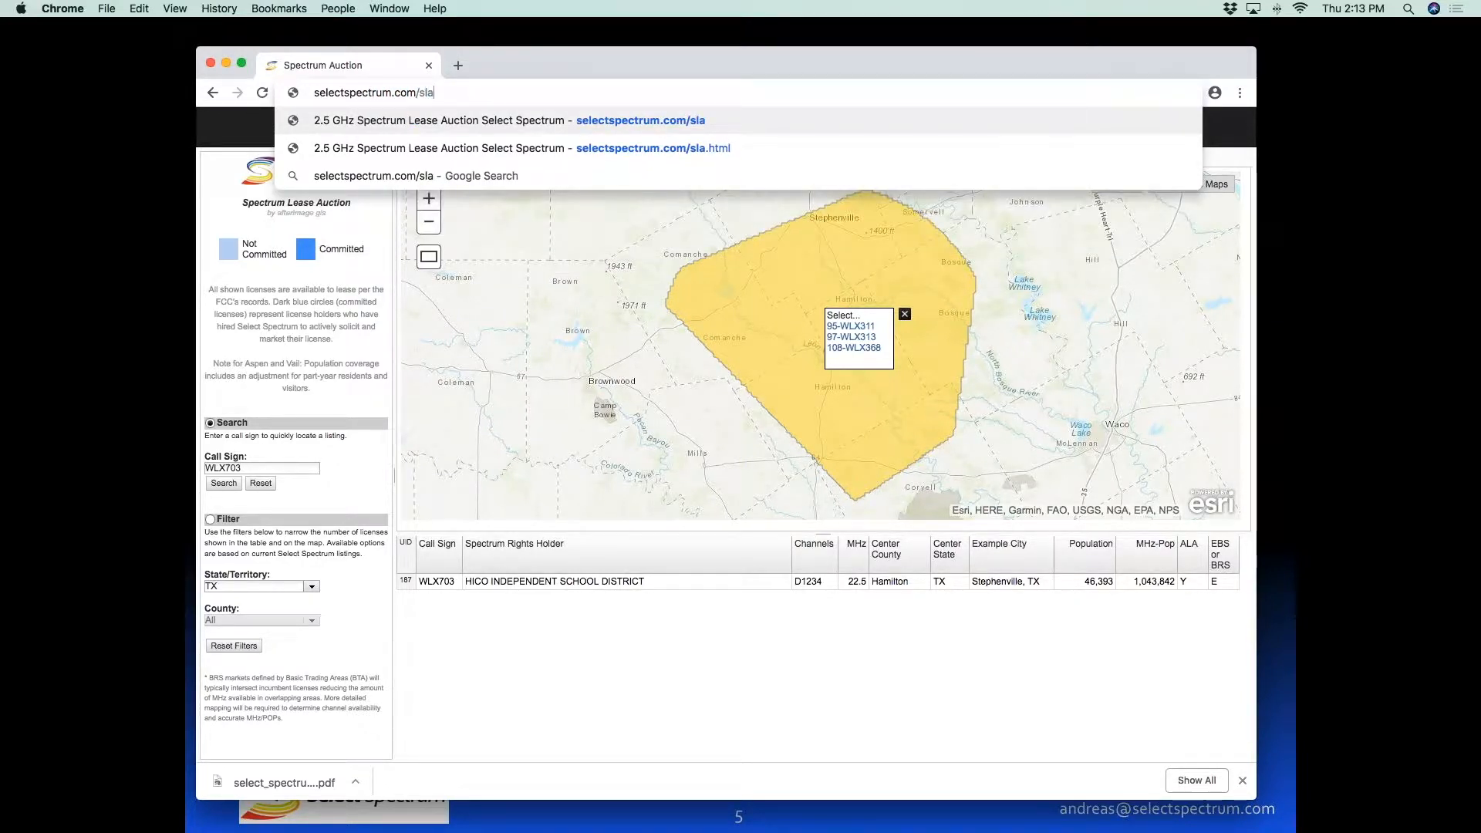
key("Return")
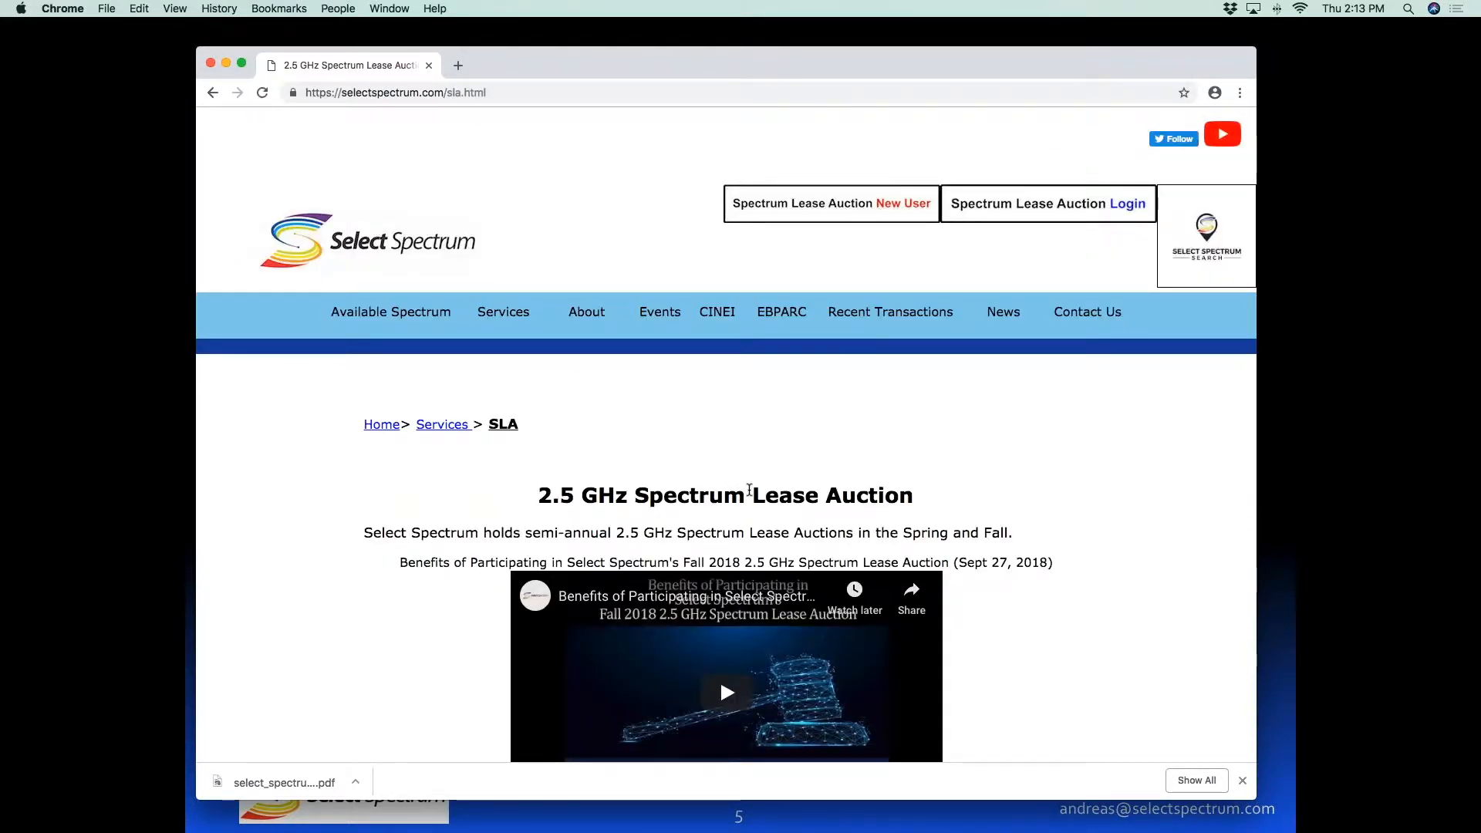
scroll(744, 494, "down", 15)
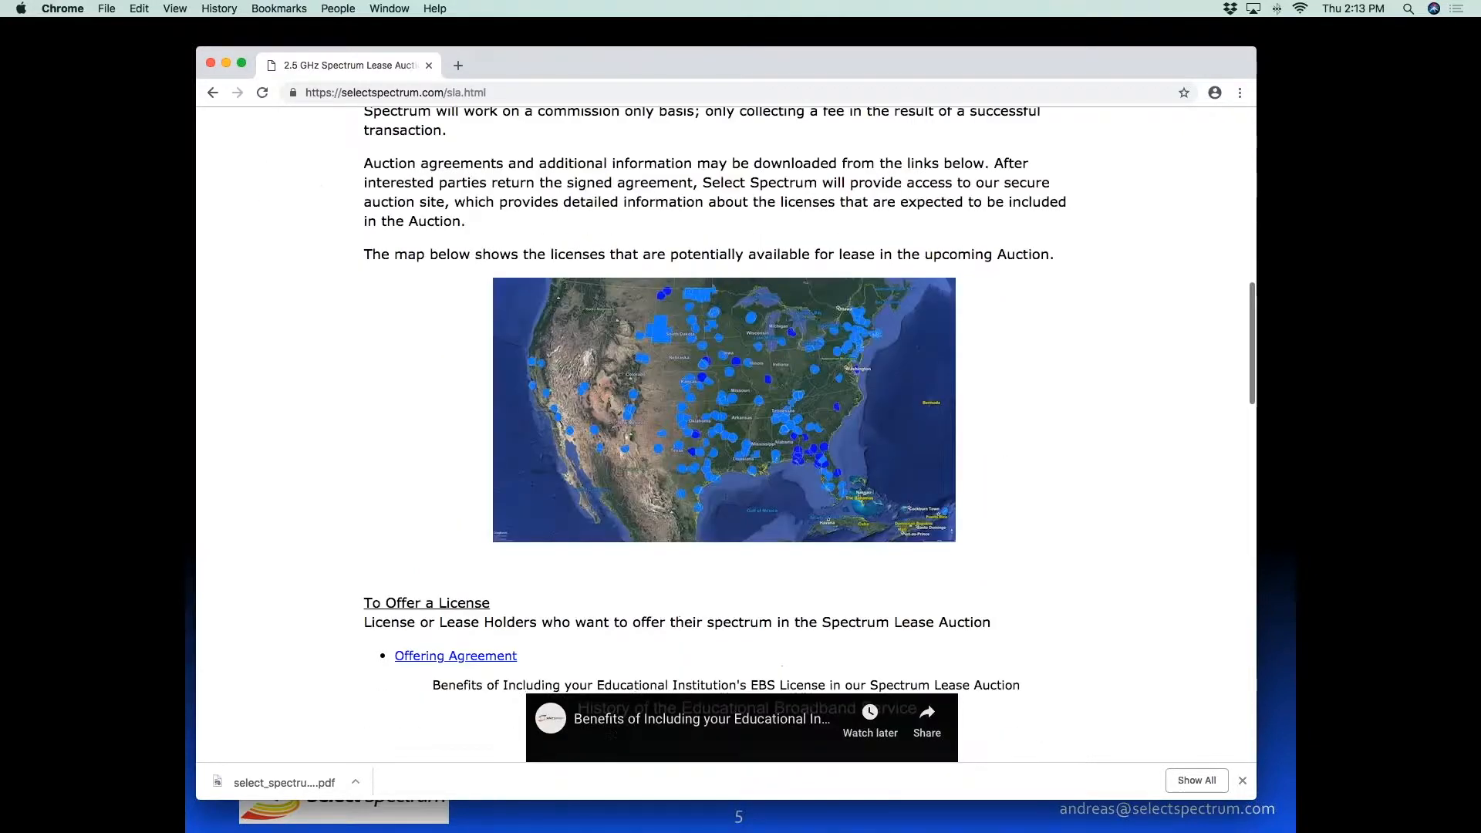
scroll(738, 502, "down", 10)
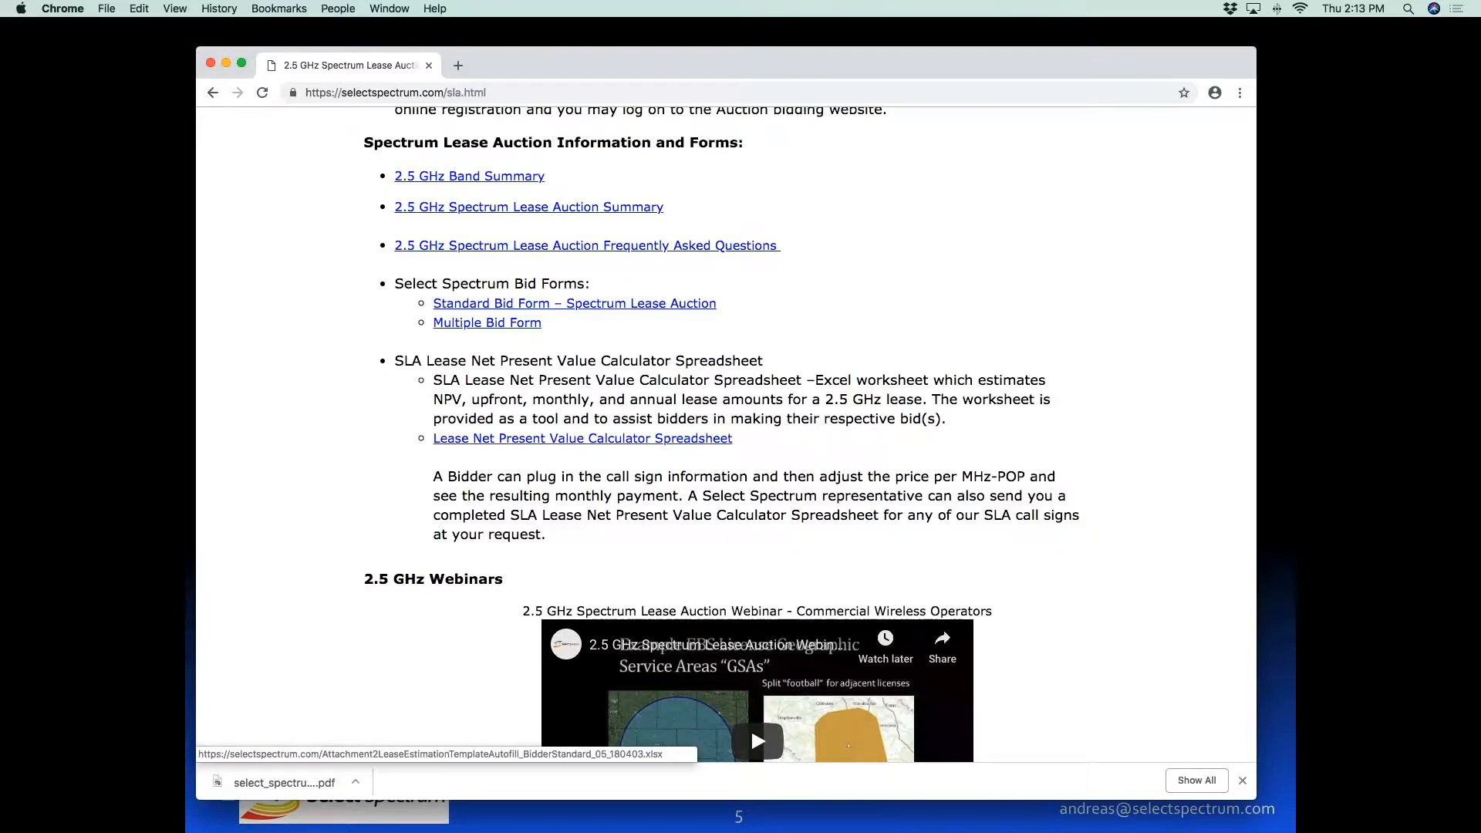
Minimize the browser, switch to the lease estimation workbook in Excel, enlarge its window and set the sheet zoom to 122%.
left_click(227, 63)
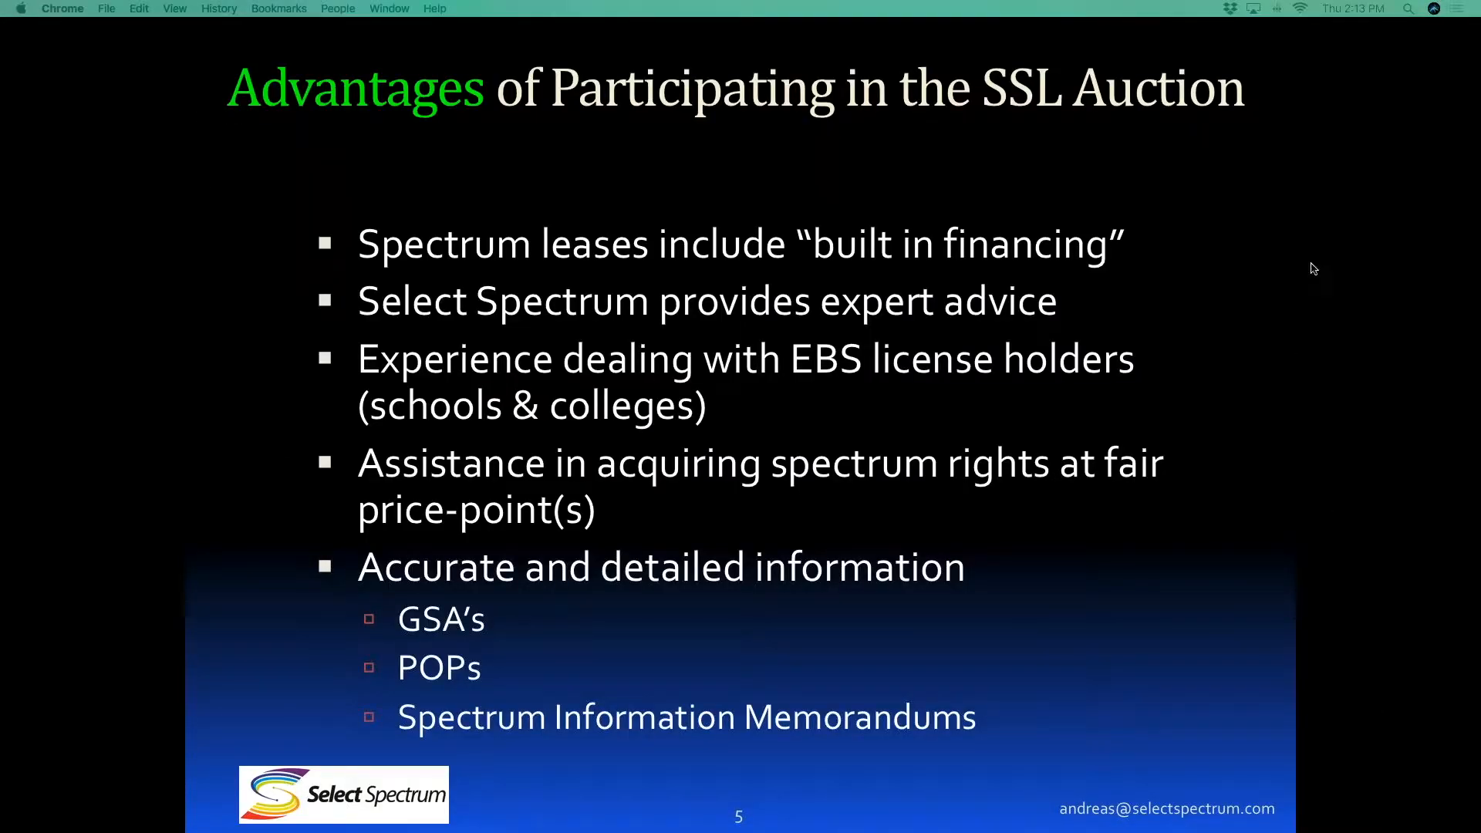
left_click_drag(1311, 264, 925, 205)
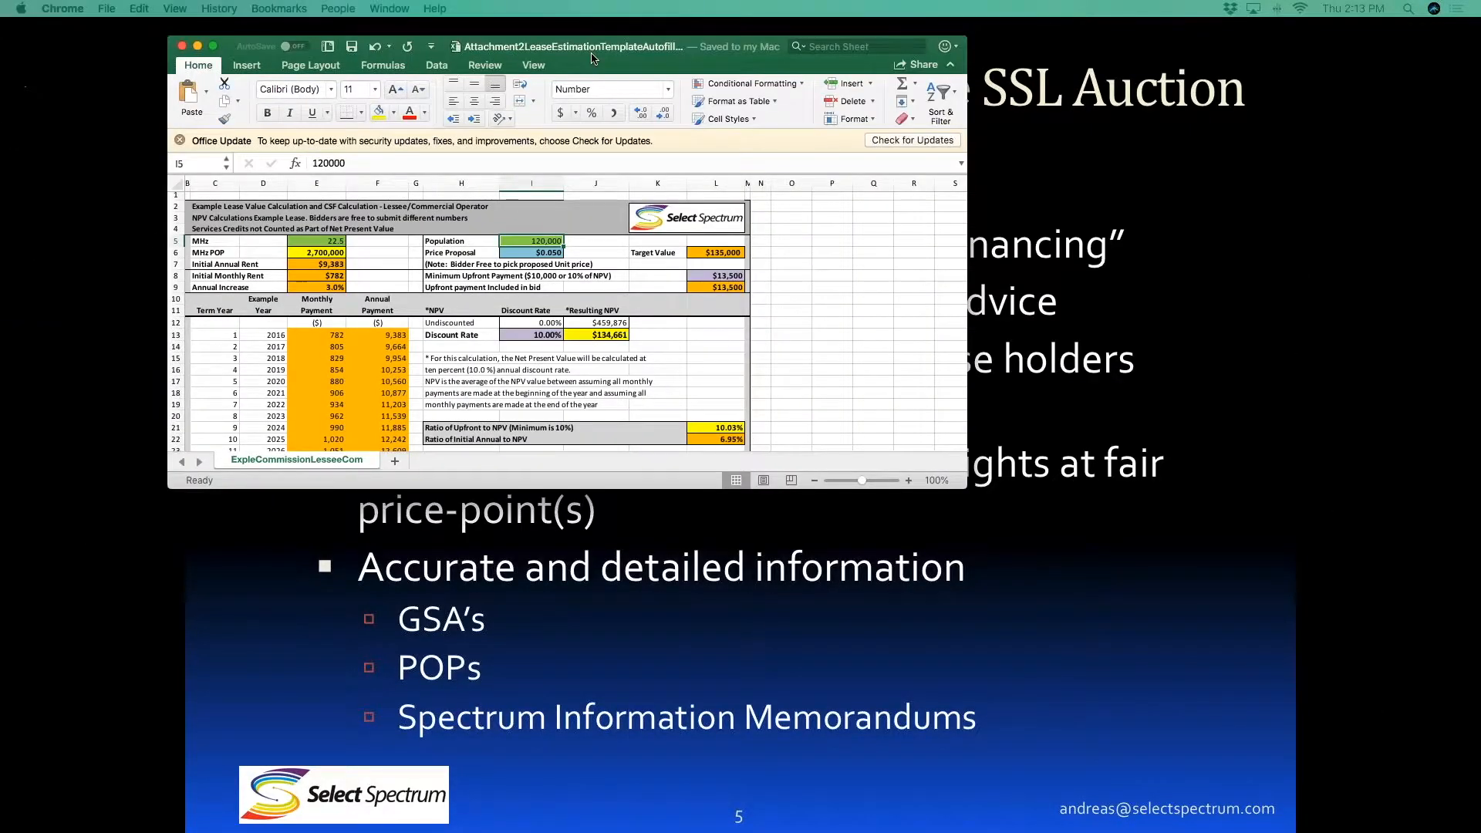
left_click_drag(1125, 648, 1355, 798)
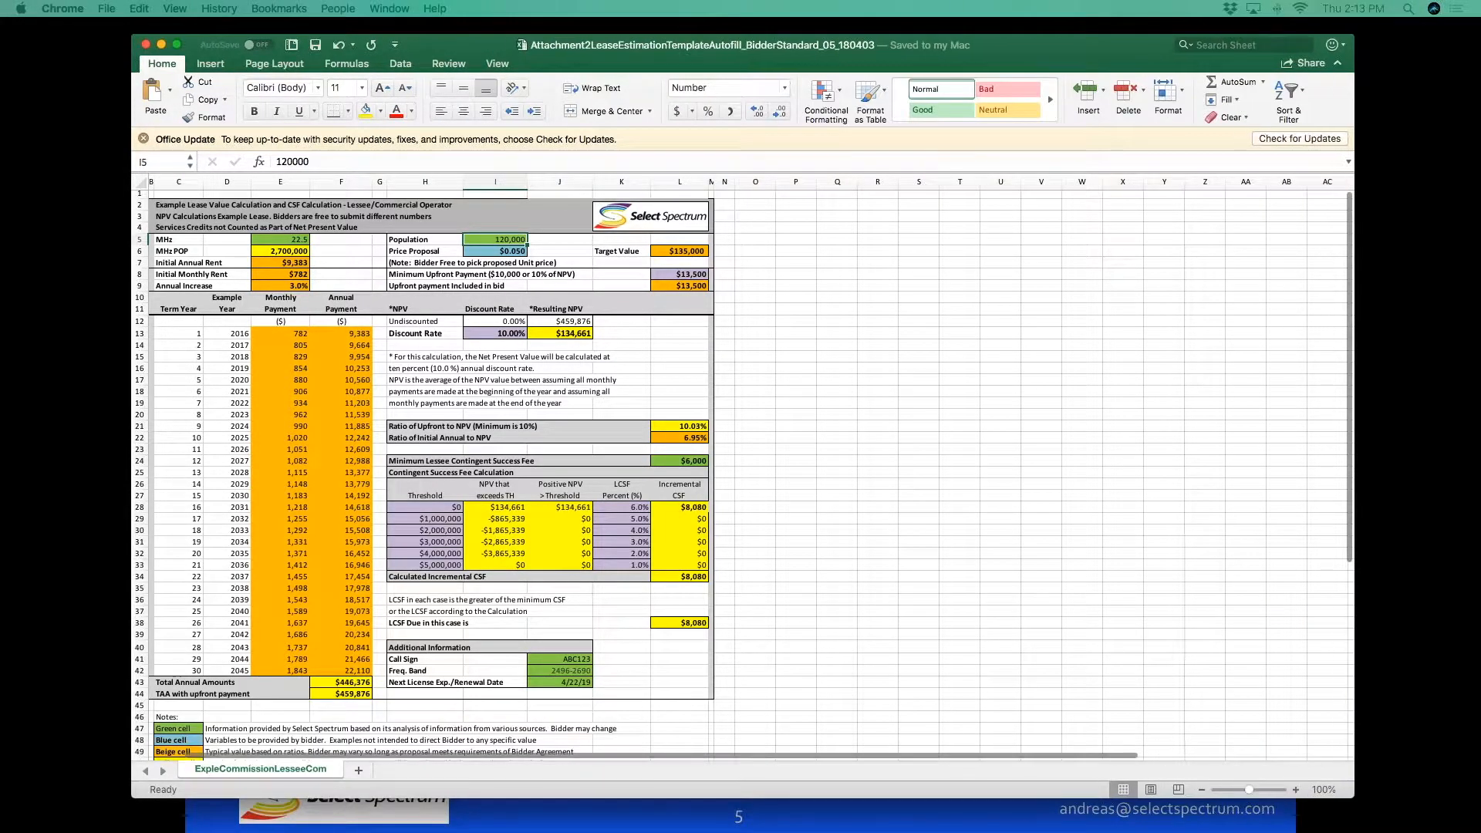
left_click_drag(1249, 790, 1253, 793)
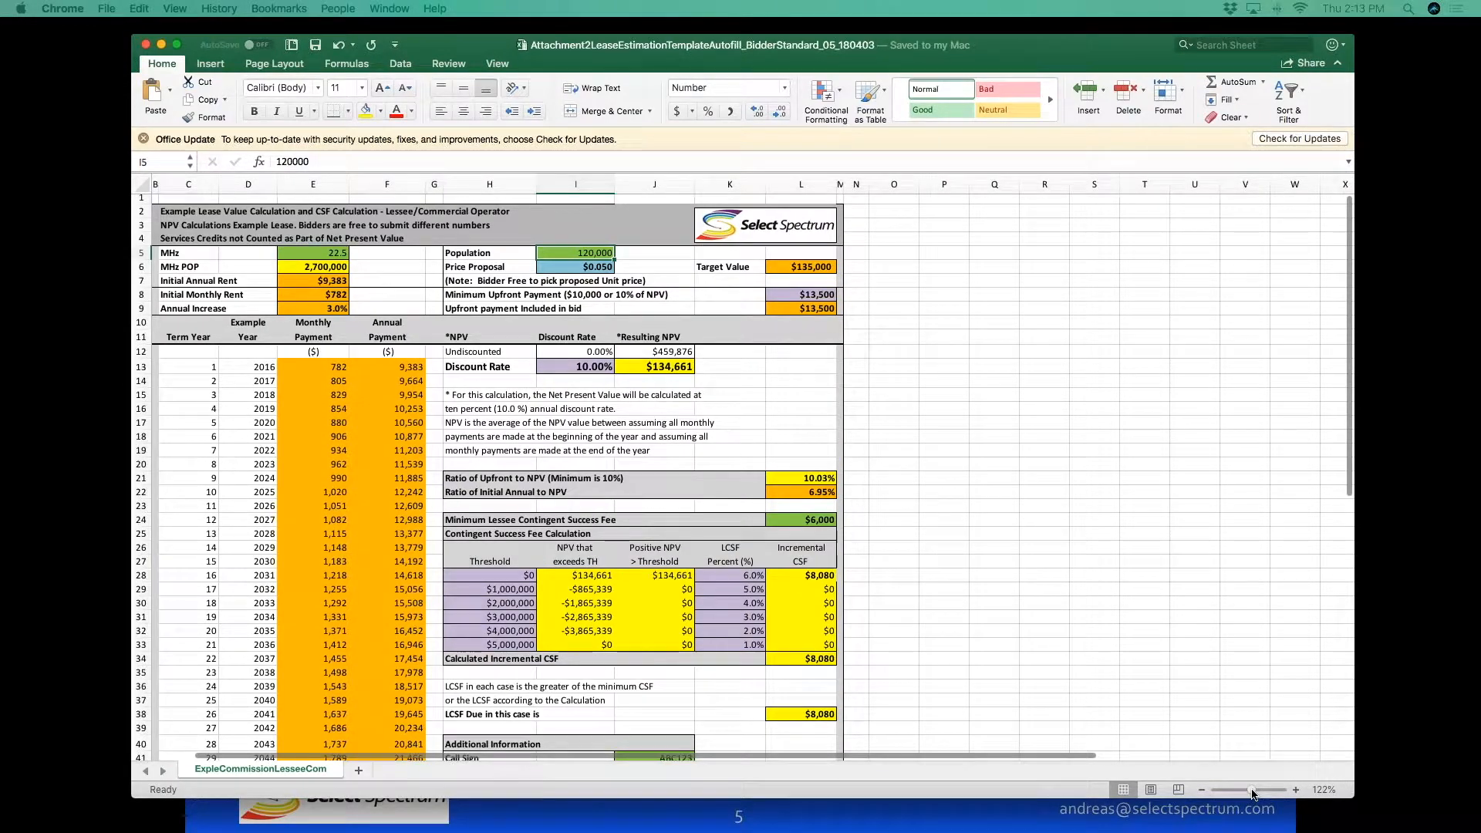
Set the population in the lease calculation to 46393.
scroll(791, 527, "down", 2)
scroll(657, 481, "up", 1)
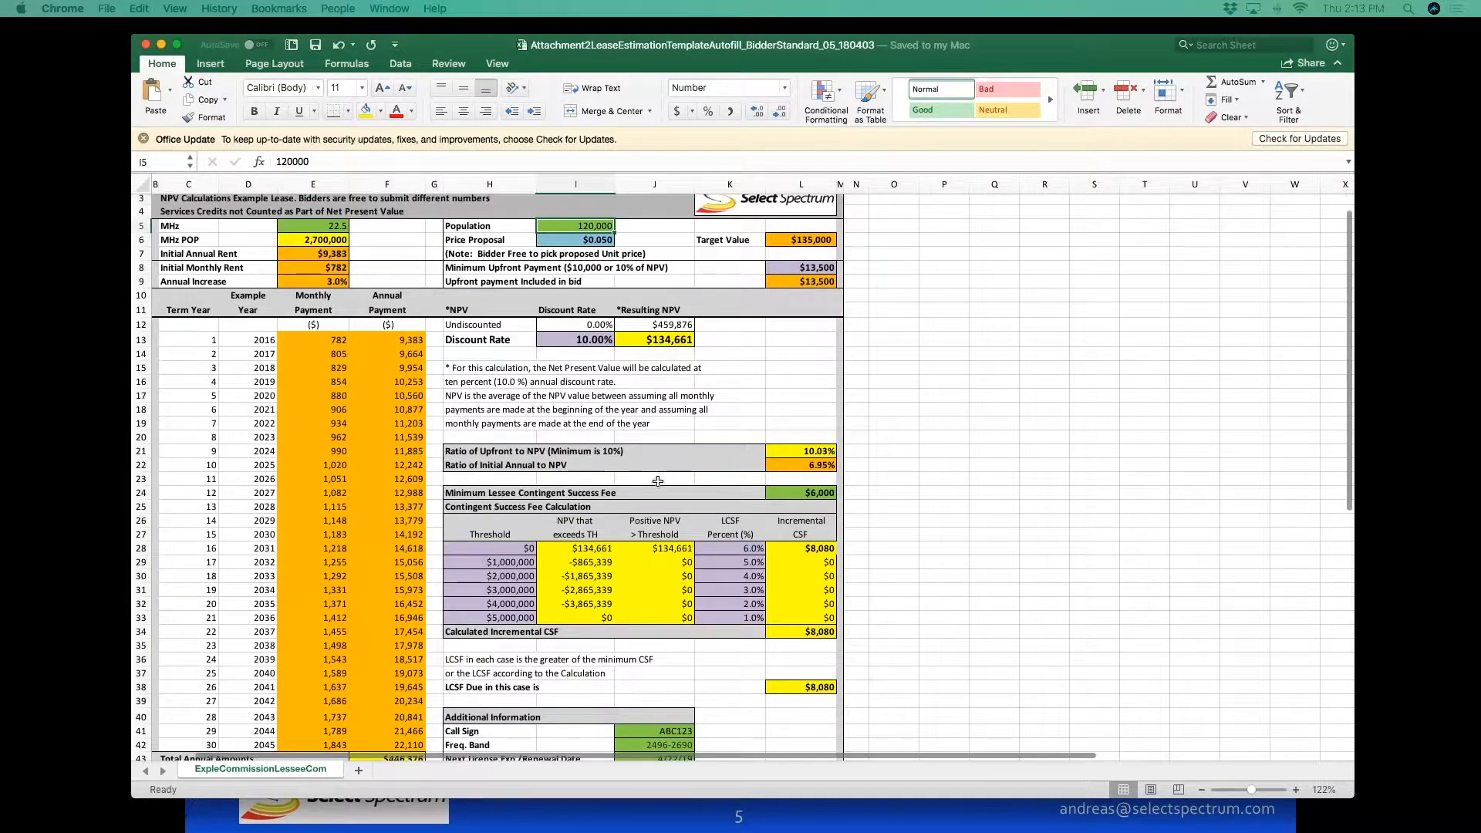
scroll(657, 481, "up", 1)
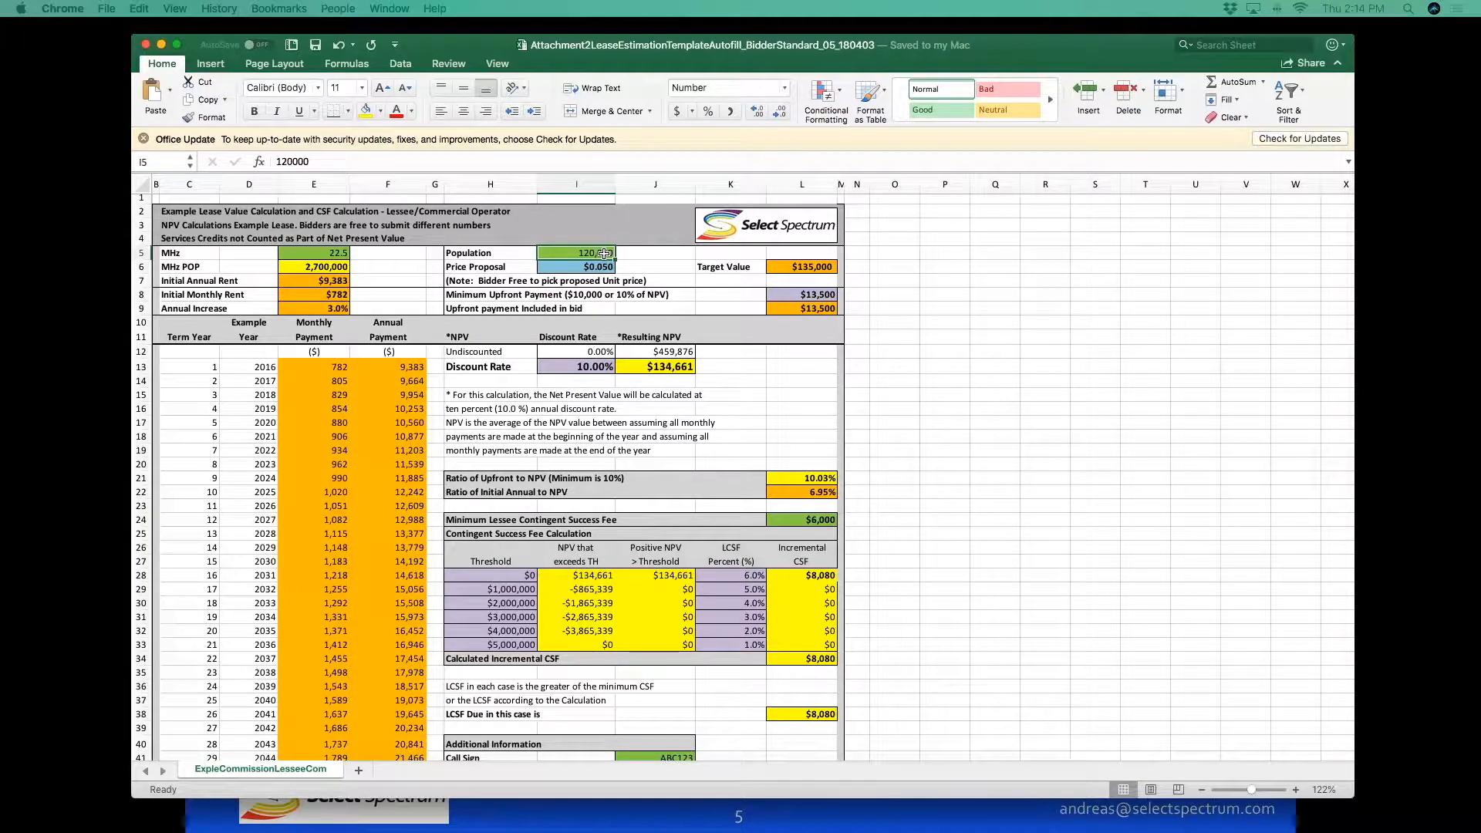
type("46393")
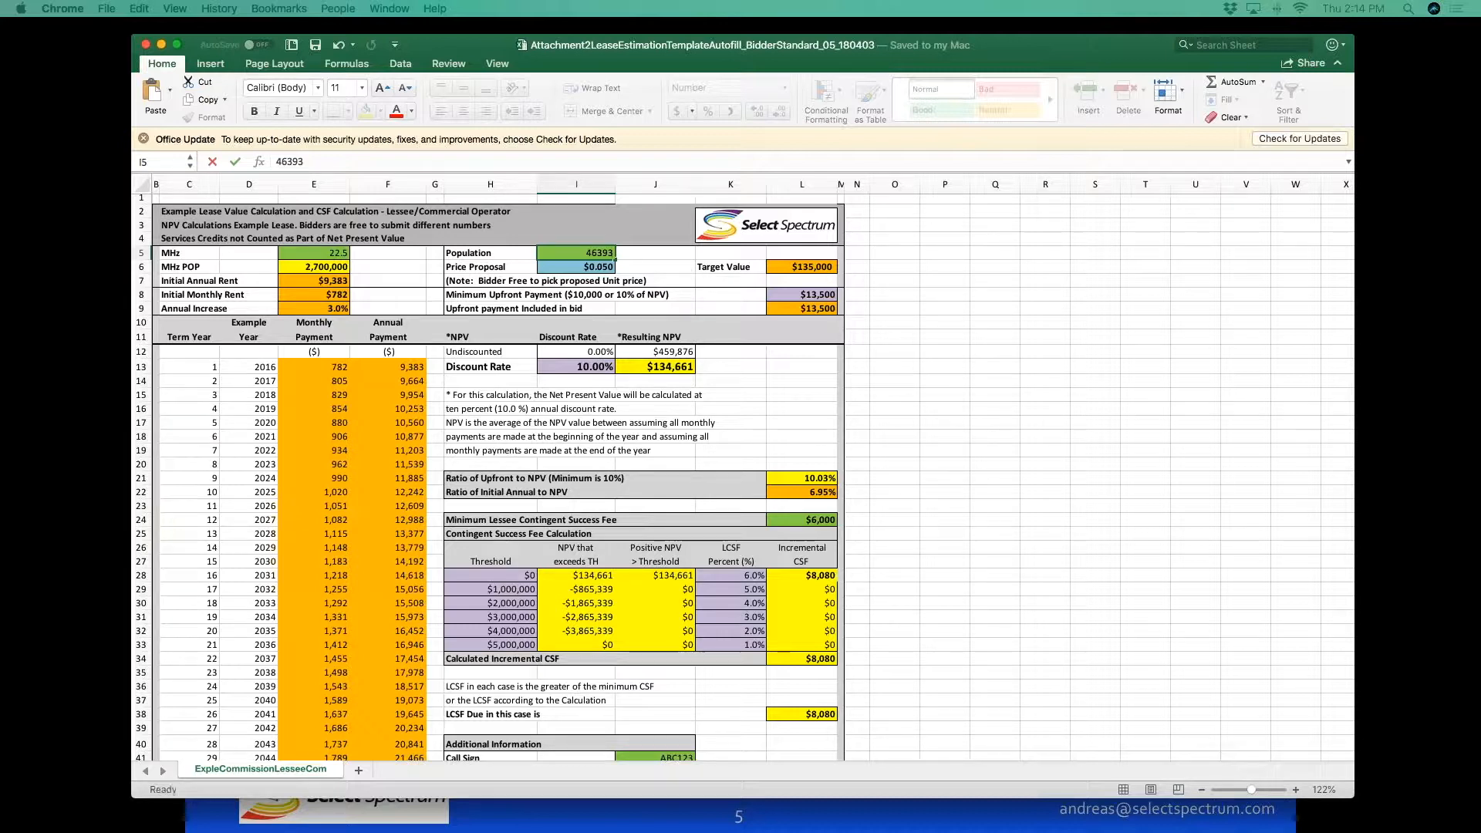
left_click(680, 272)
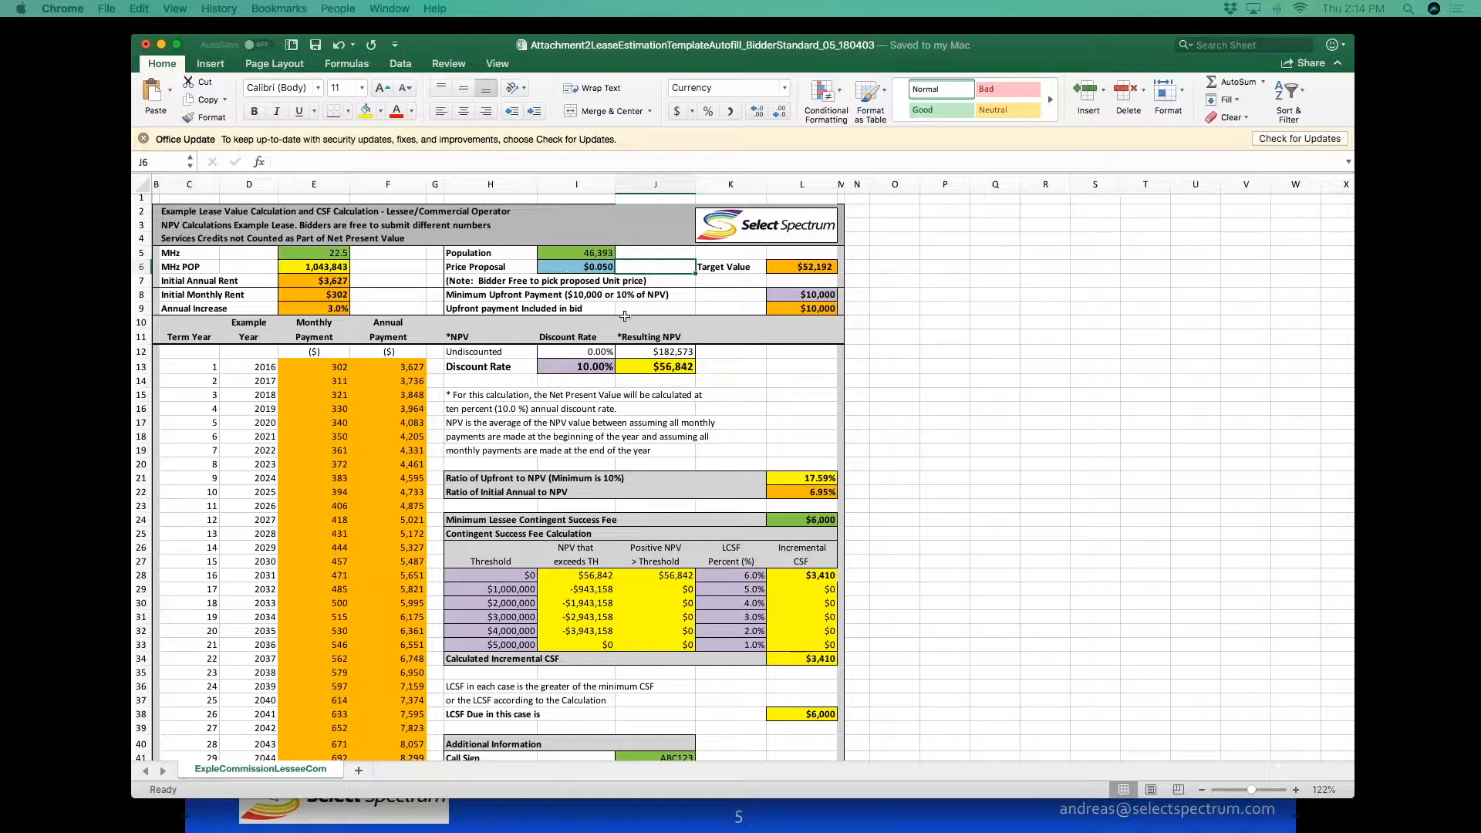
Inspect the cells for the price proposal, the minimum upfront payment and the monthly payments of the first three term years.
left_click(606, 268)
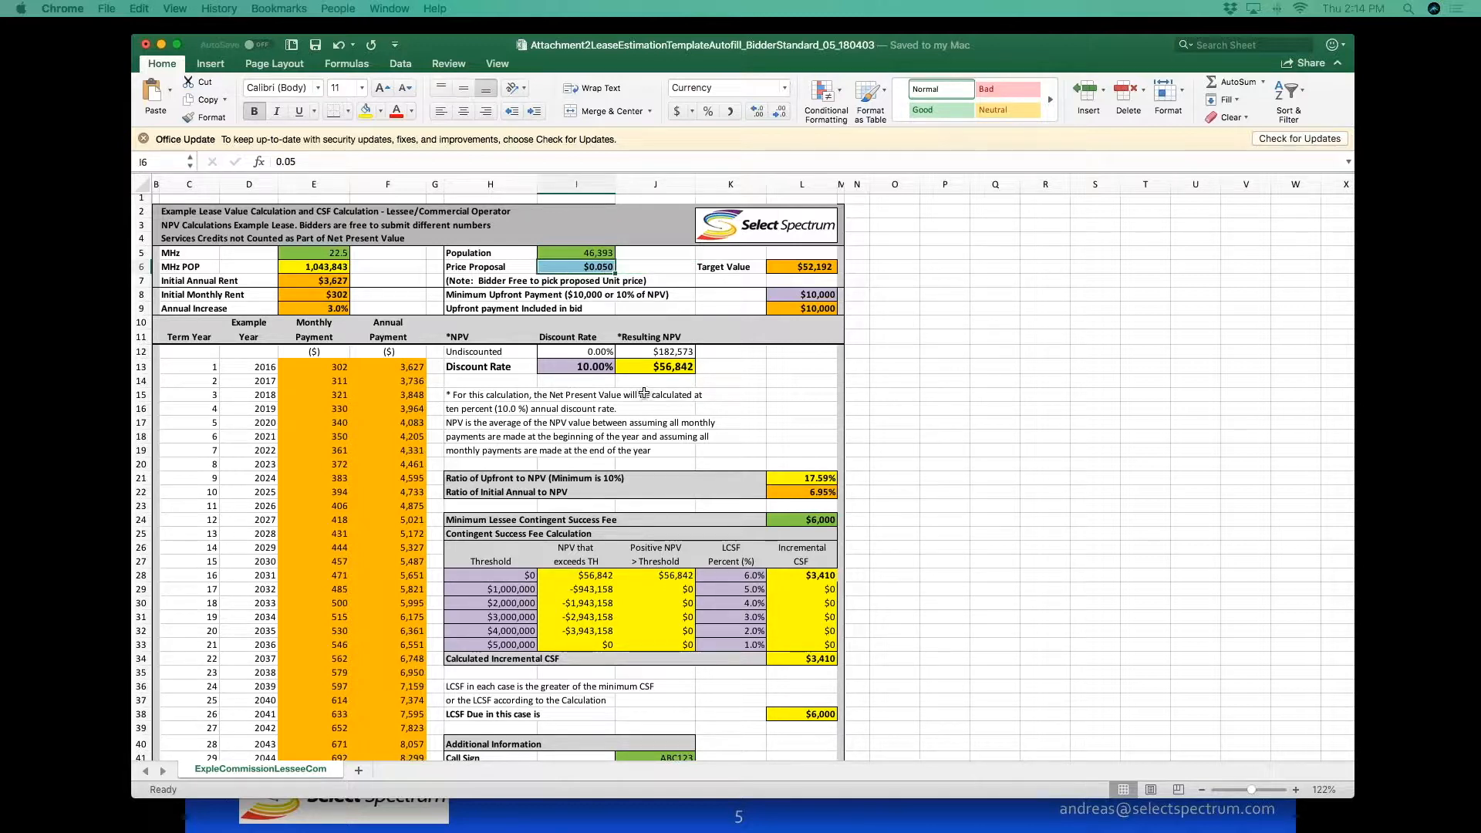
left_click(802, 294)
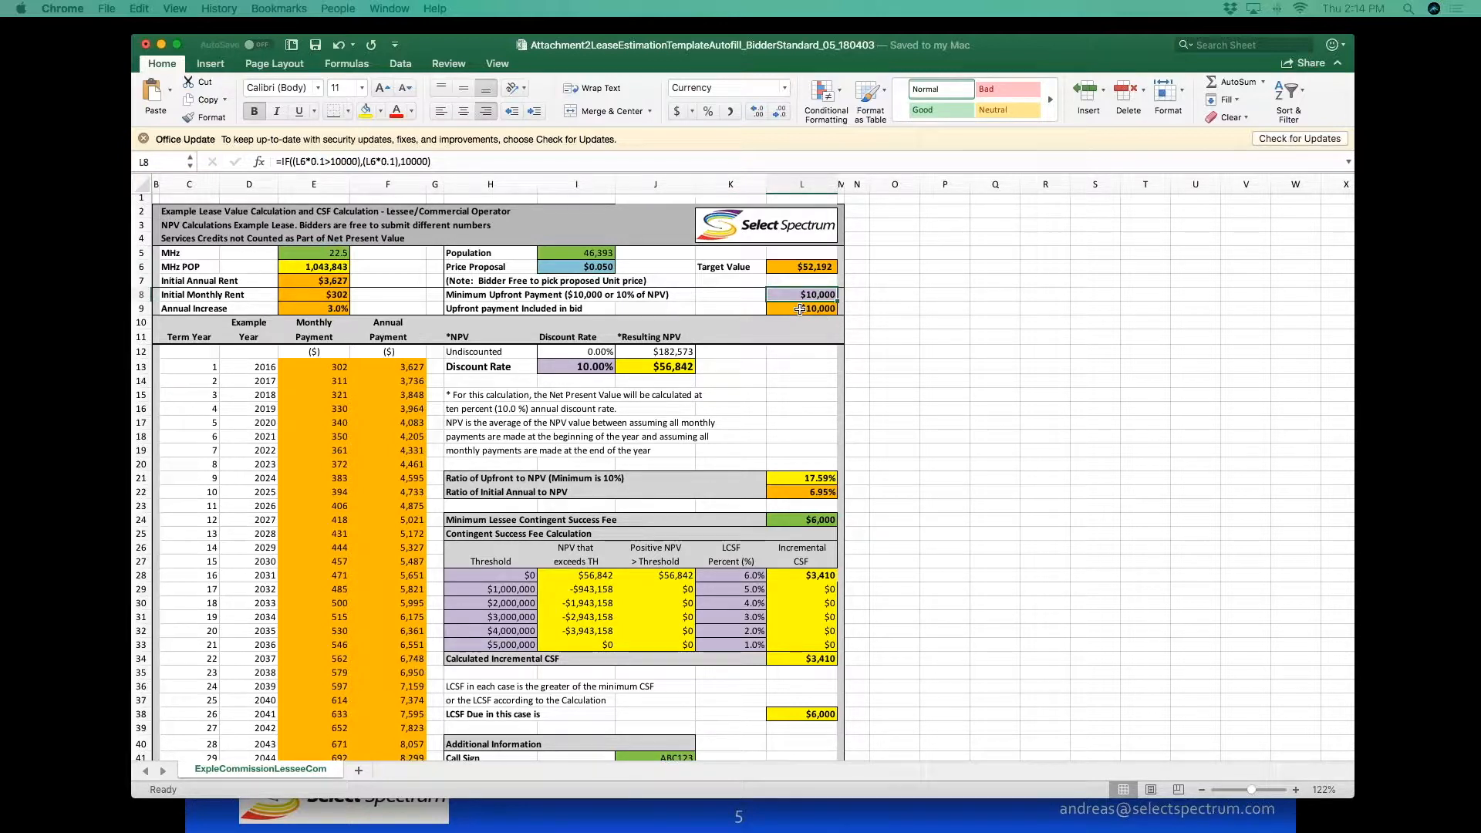
left_click(333, 369)
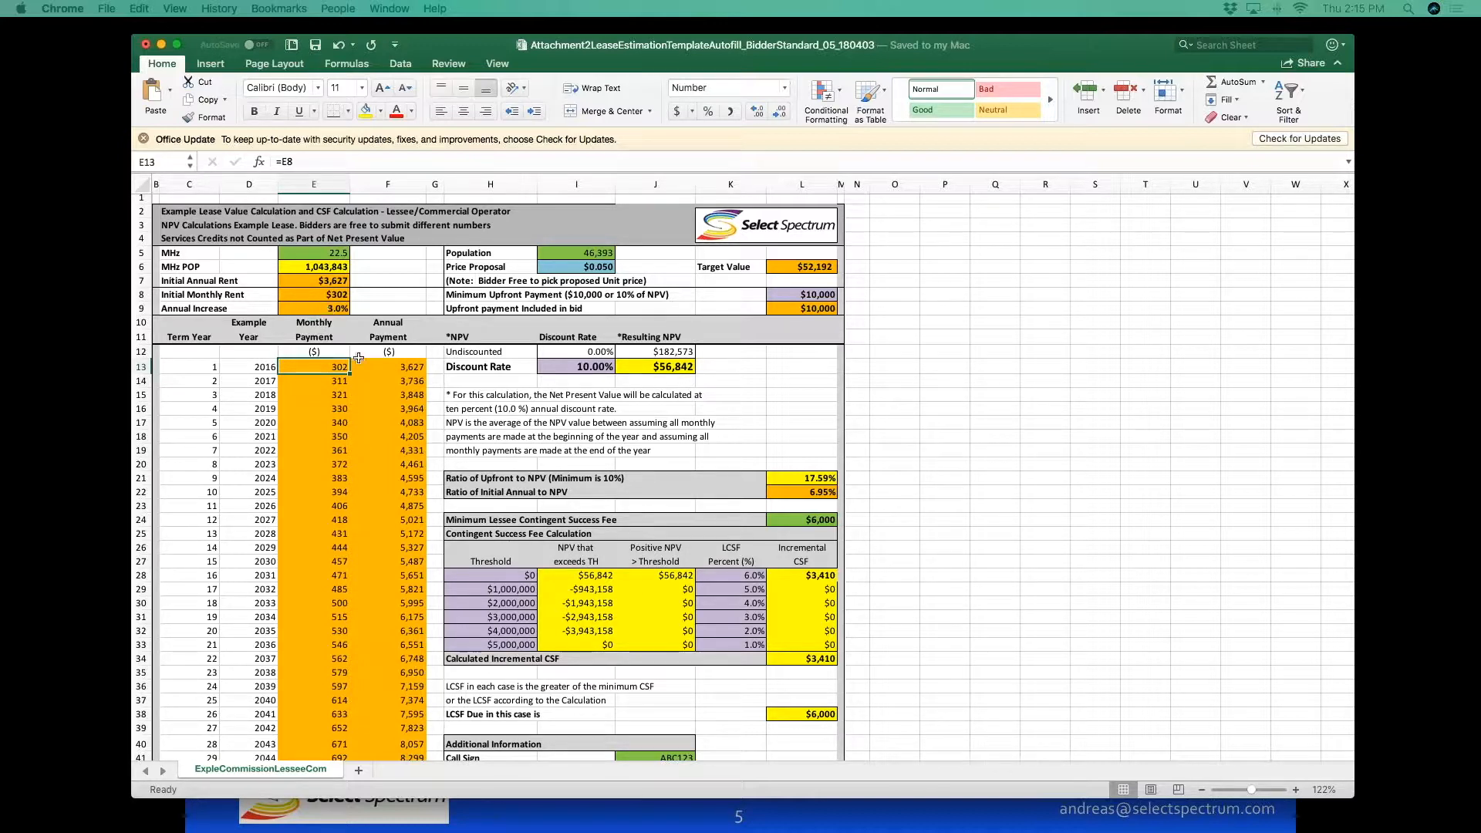
left_click(338, 383)
left_click(328, 399)
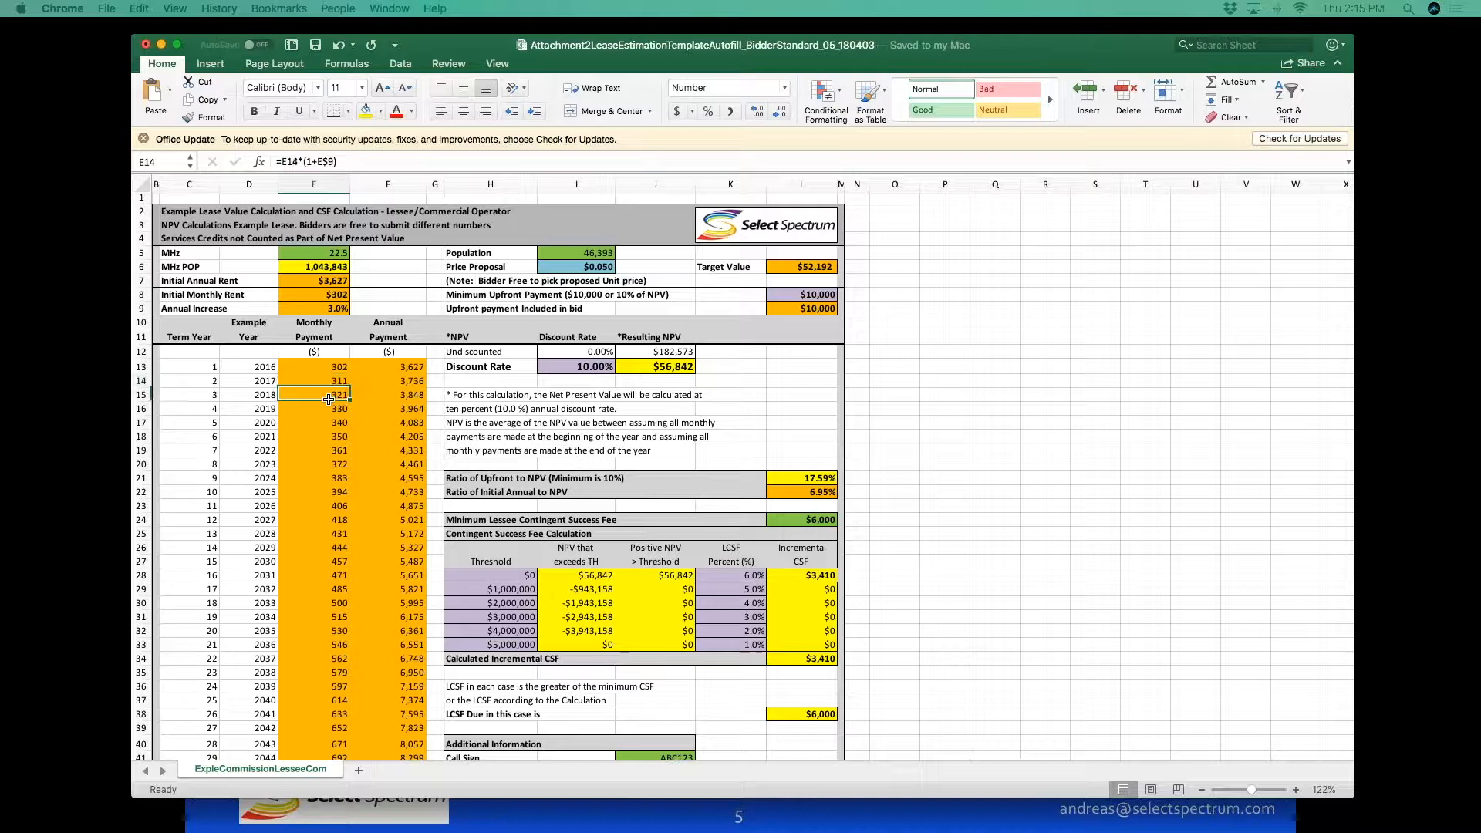
Try an annual increase of 0% in the lease calculation.
left_click(328, 309)
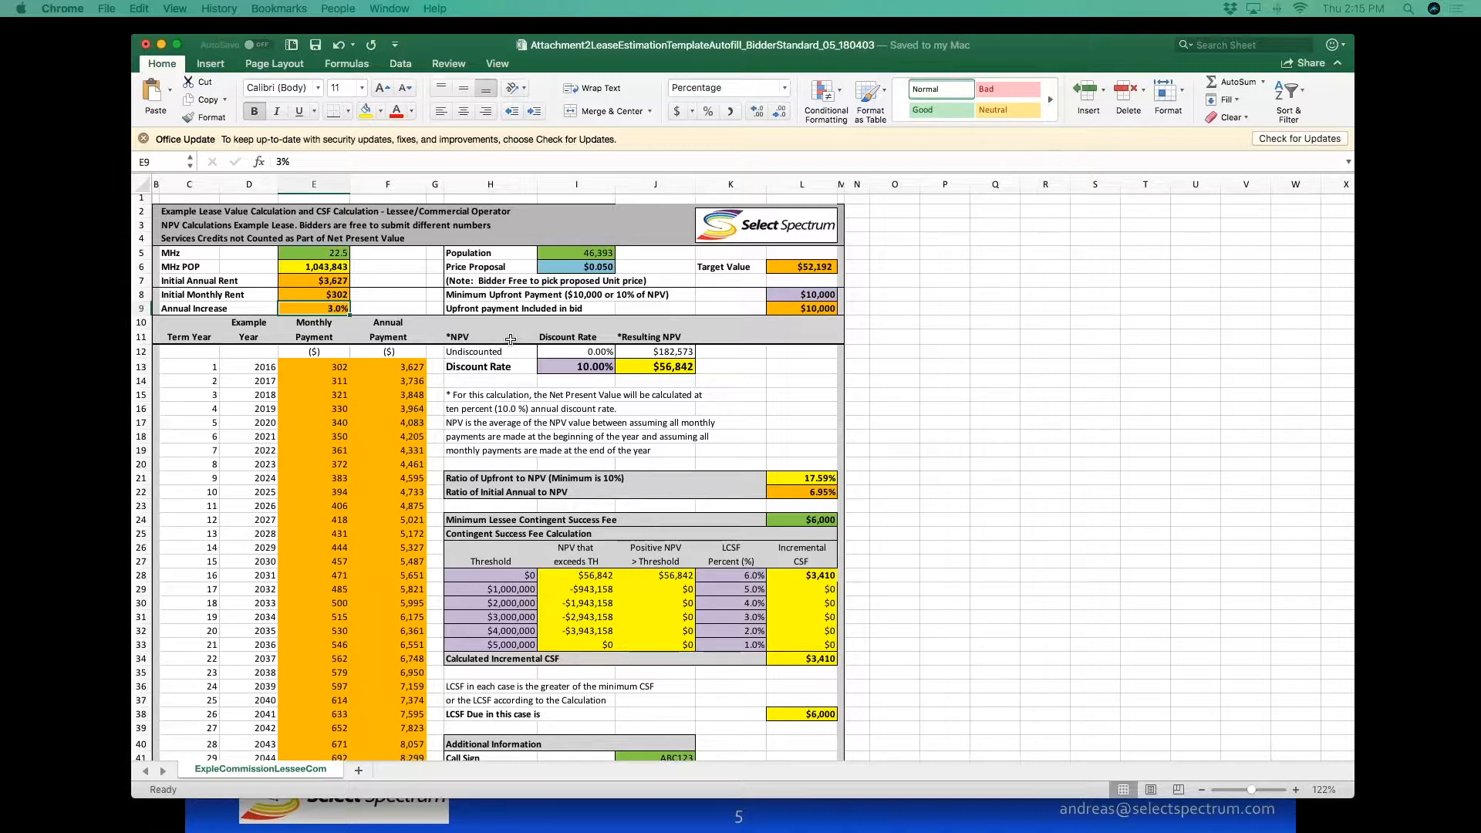
type("0")
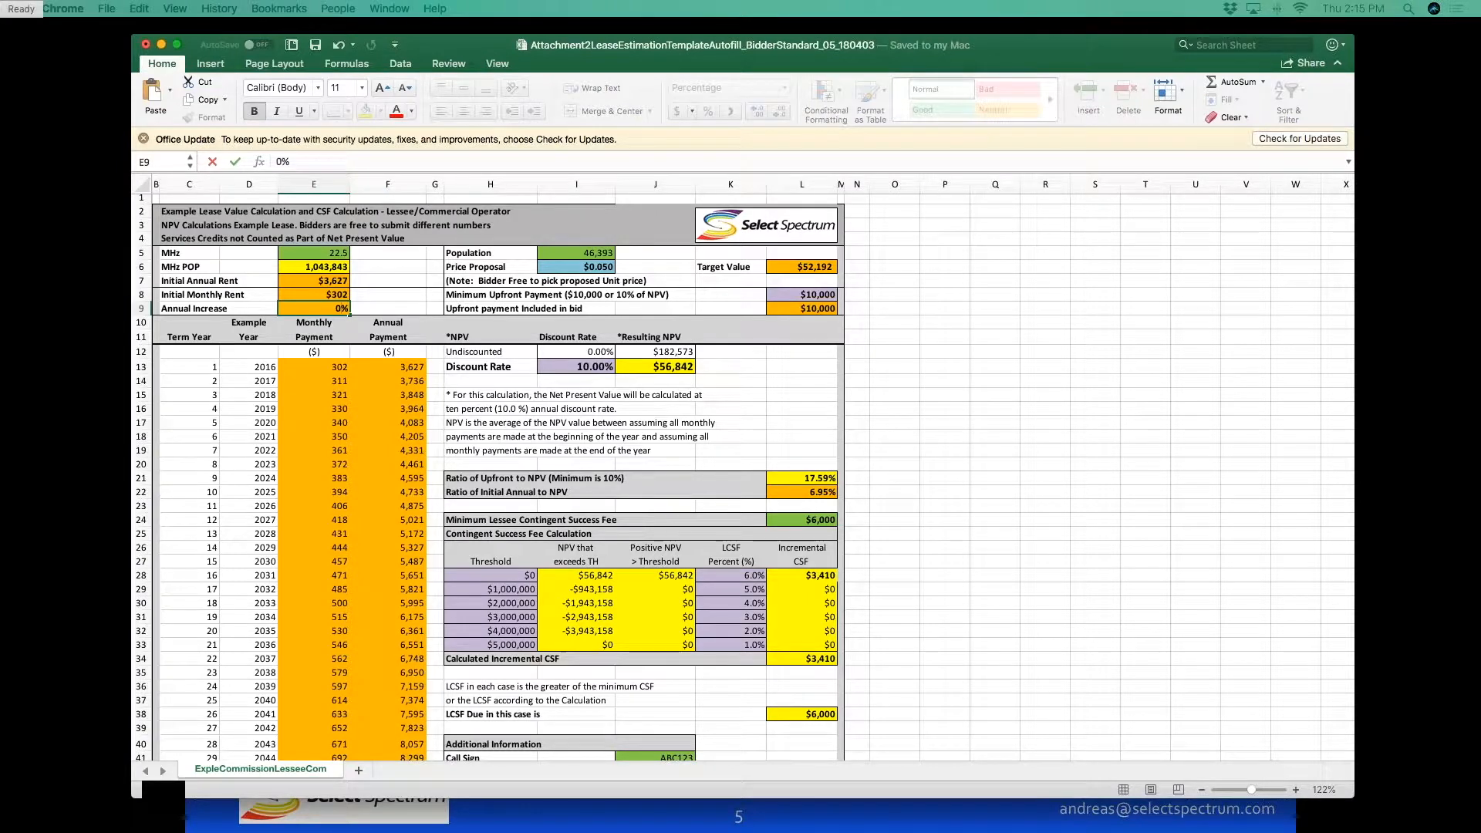
left_click(388, 295)
Set the annual increase to 1%.
left_click(314, 308)
type("1")
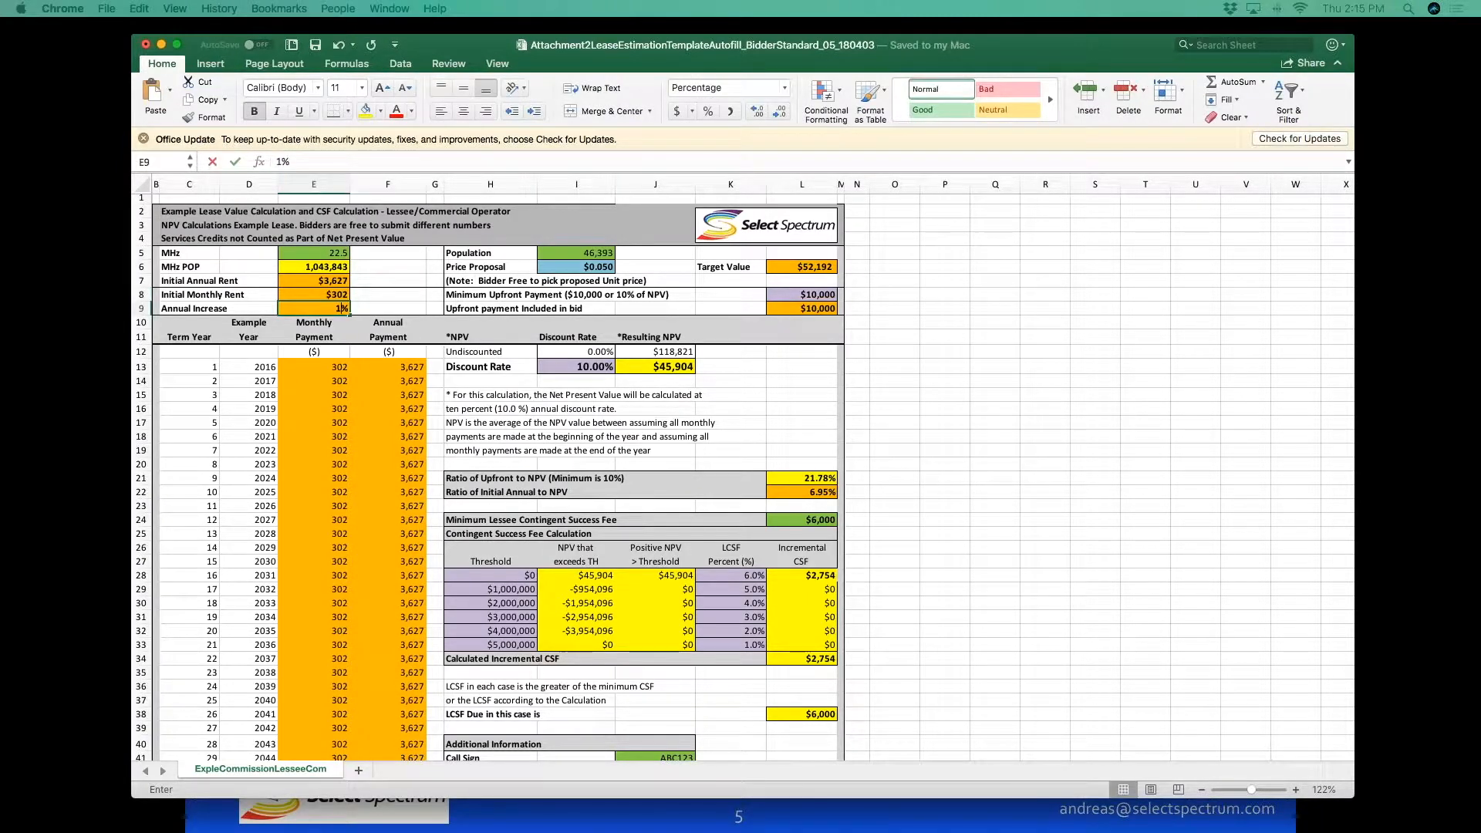
key("Tab")
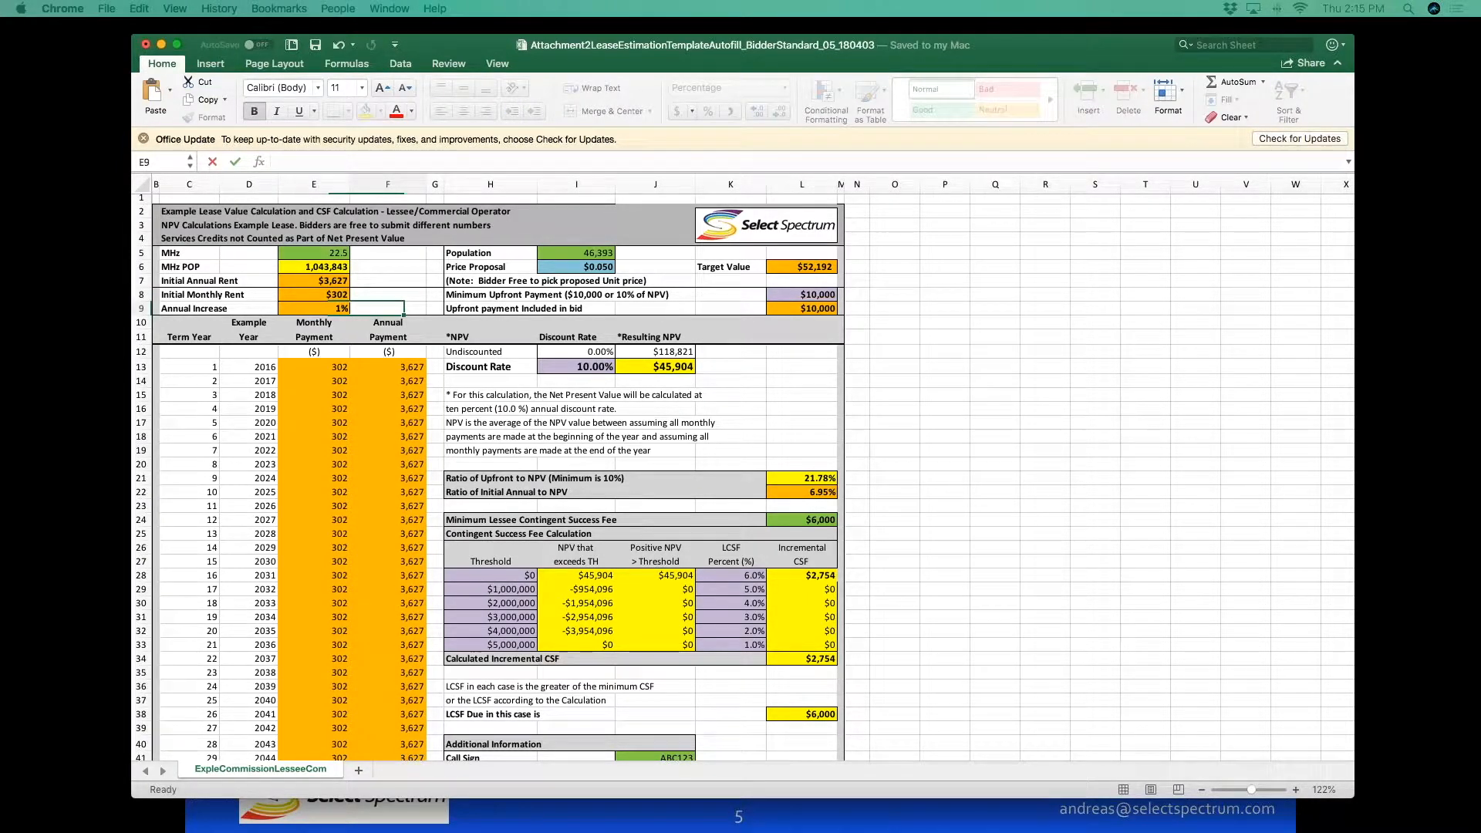
Try initial monthly rents of $300 and $400 in place of the rent formula.
left_click(344, 296)
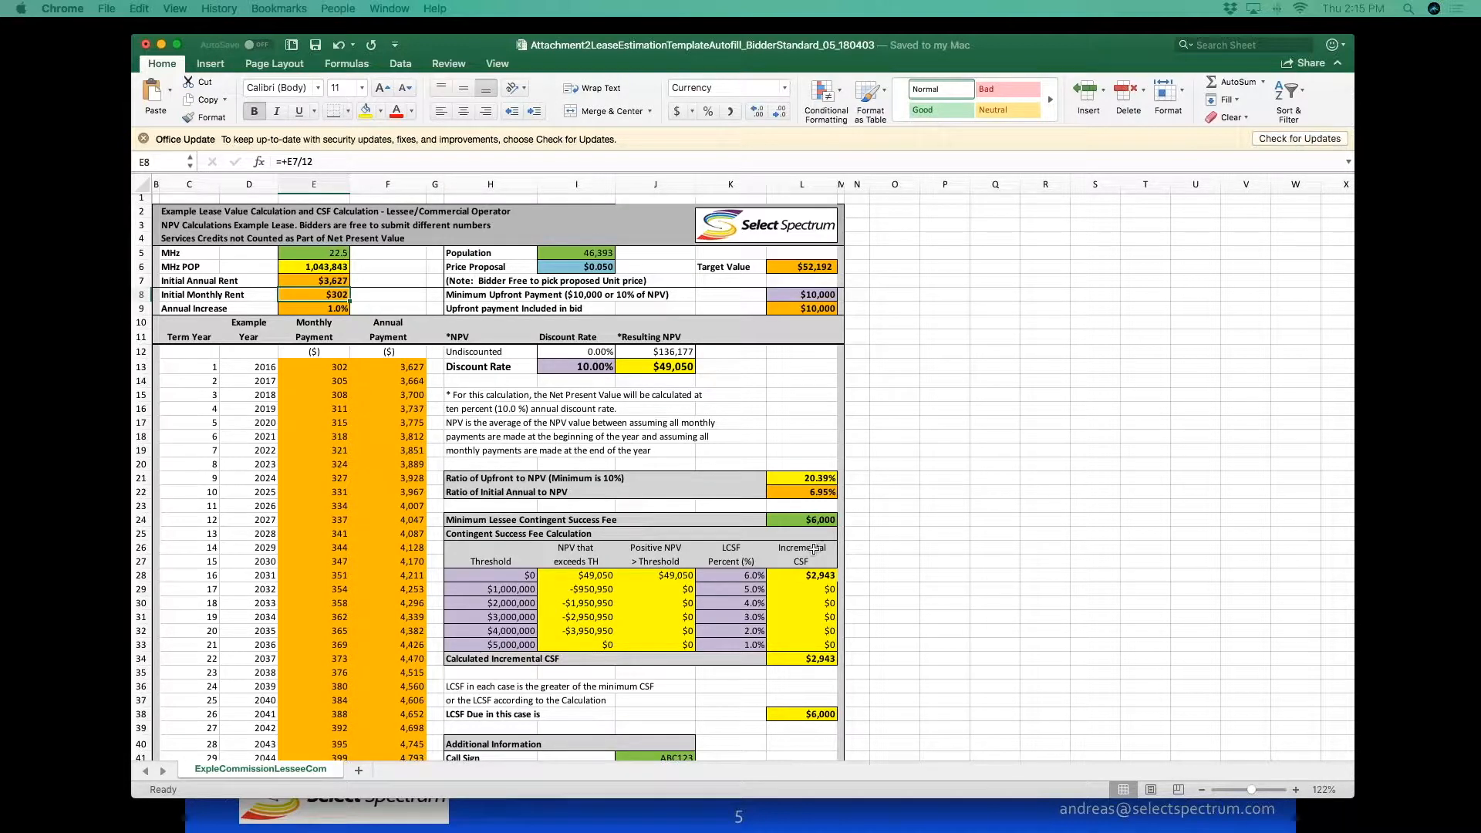
type("300")
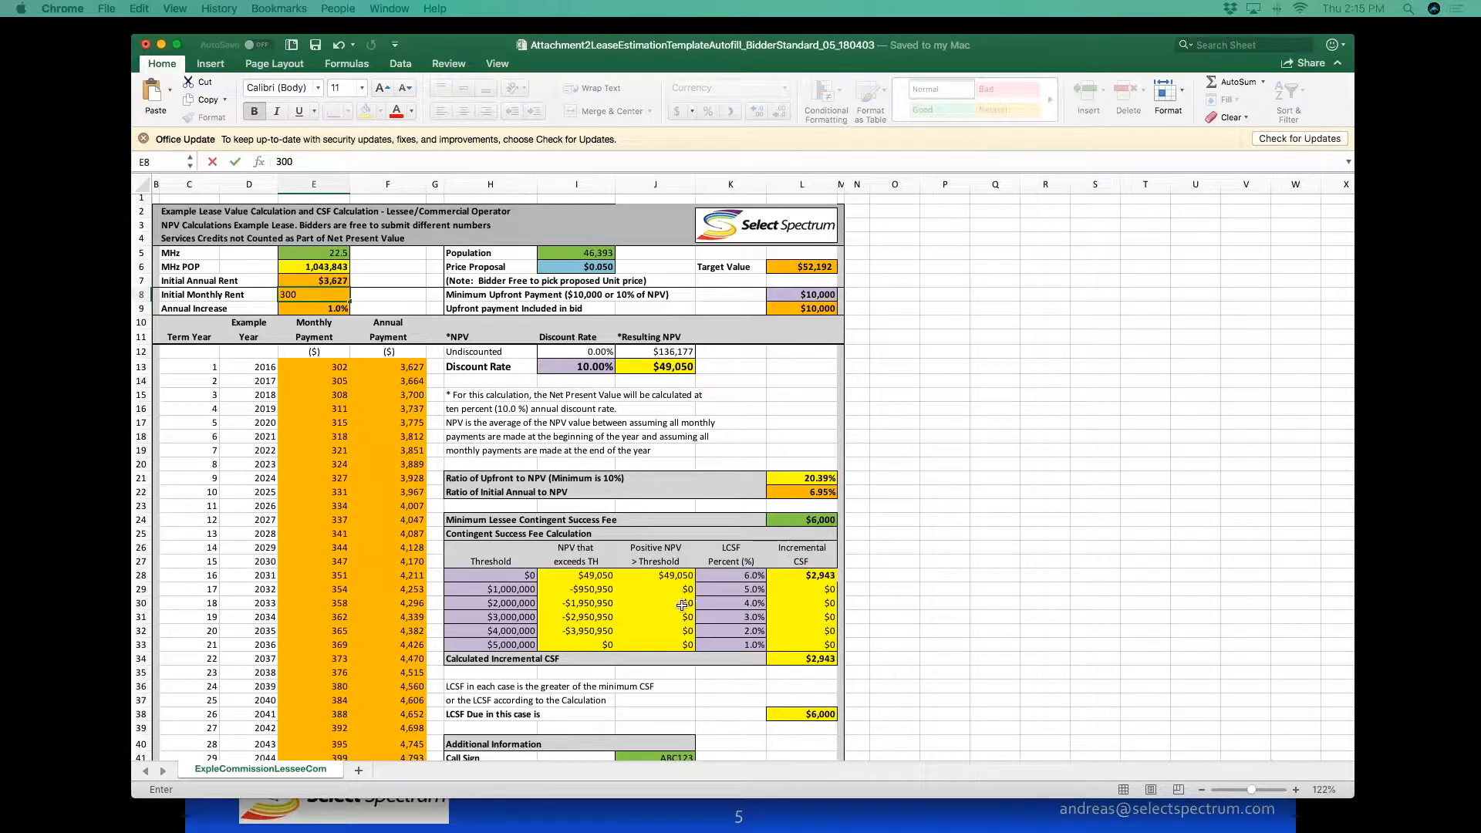
left_click(484, 438)
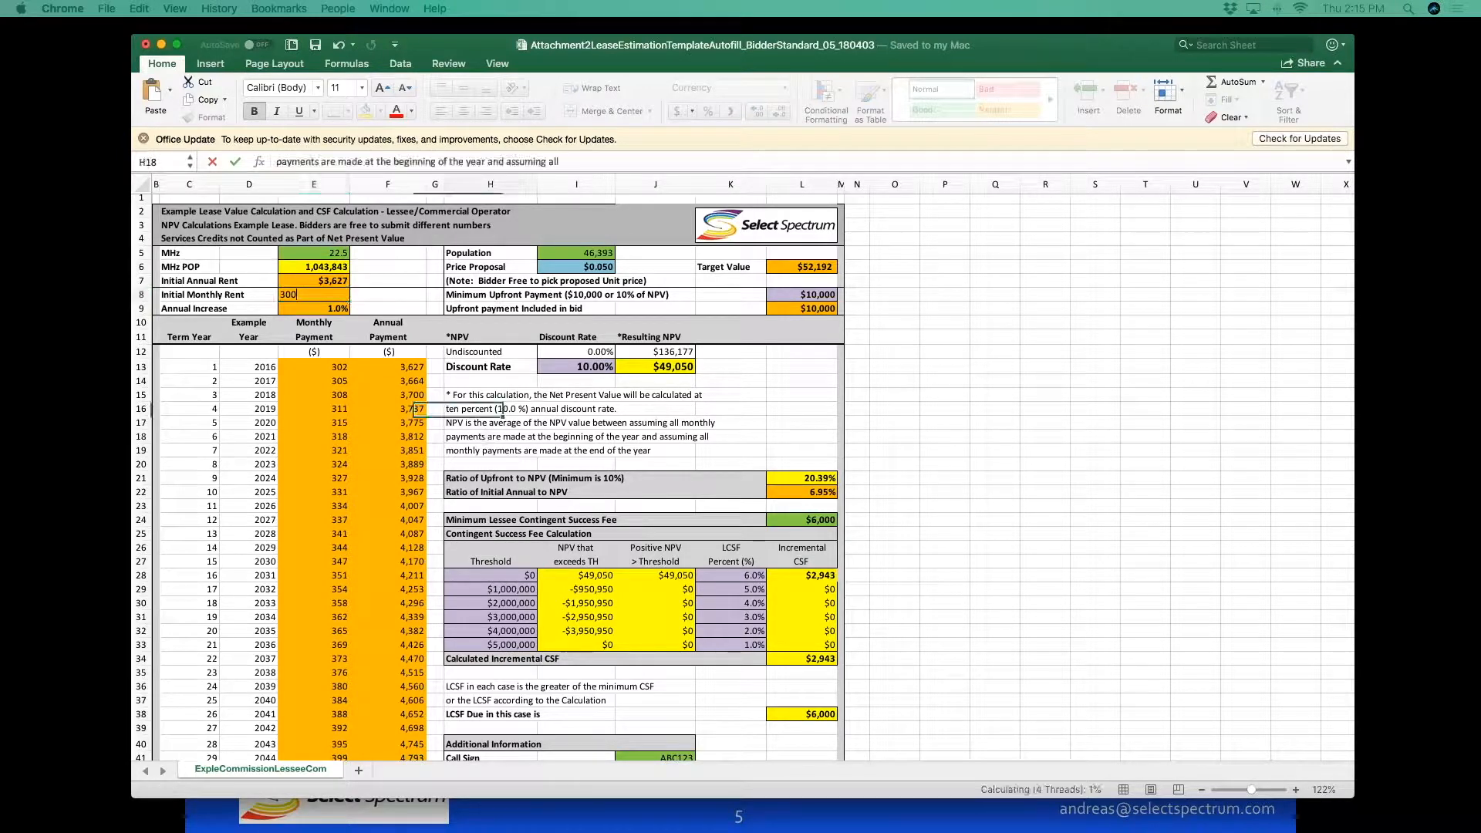
key("super+z")
type("400")
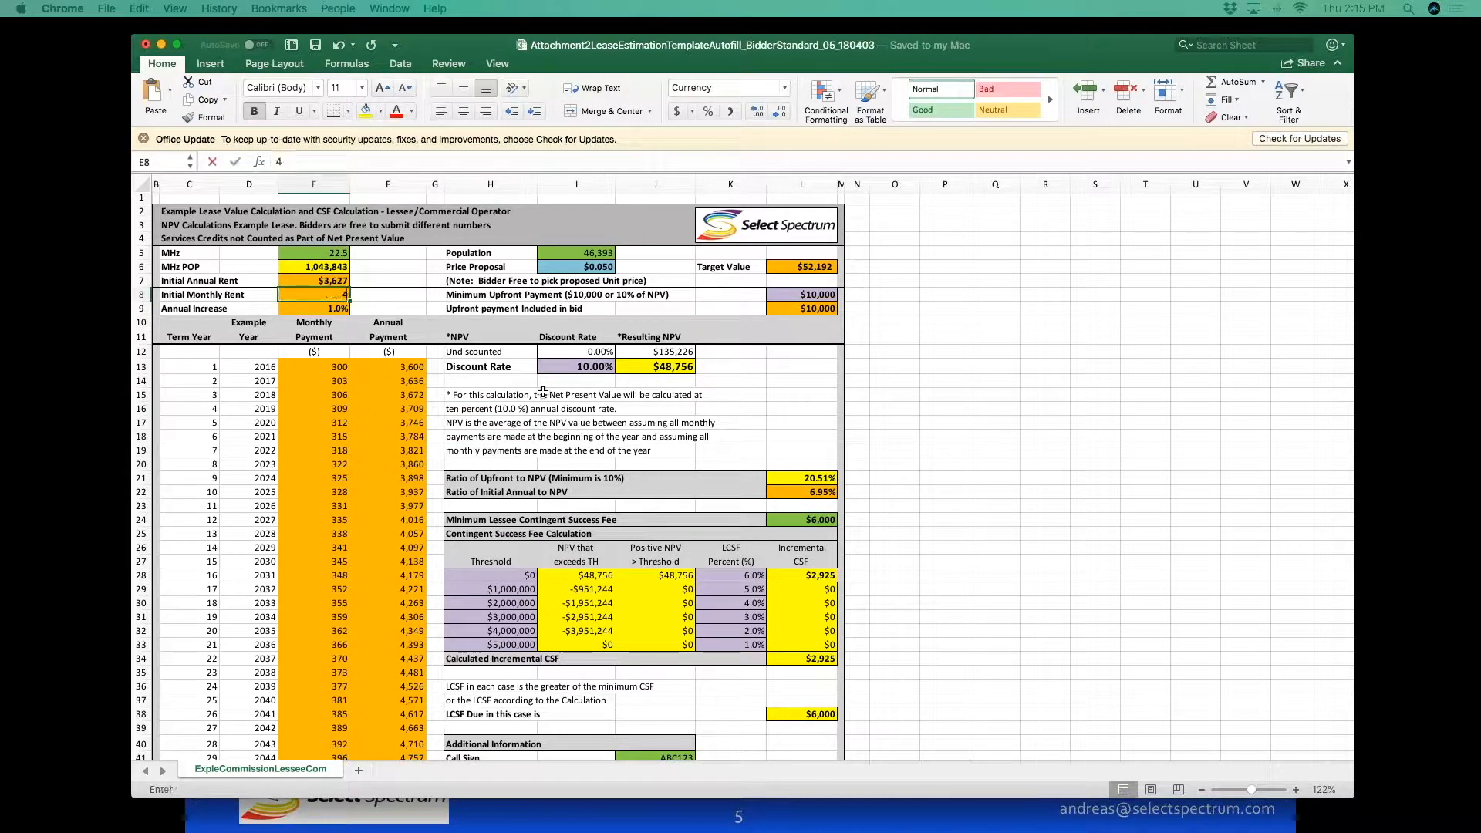
left_click(437, 425)
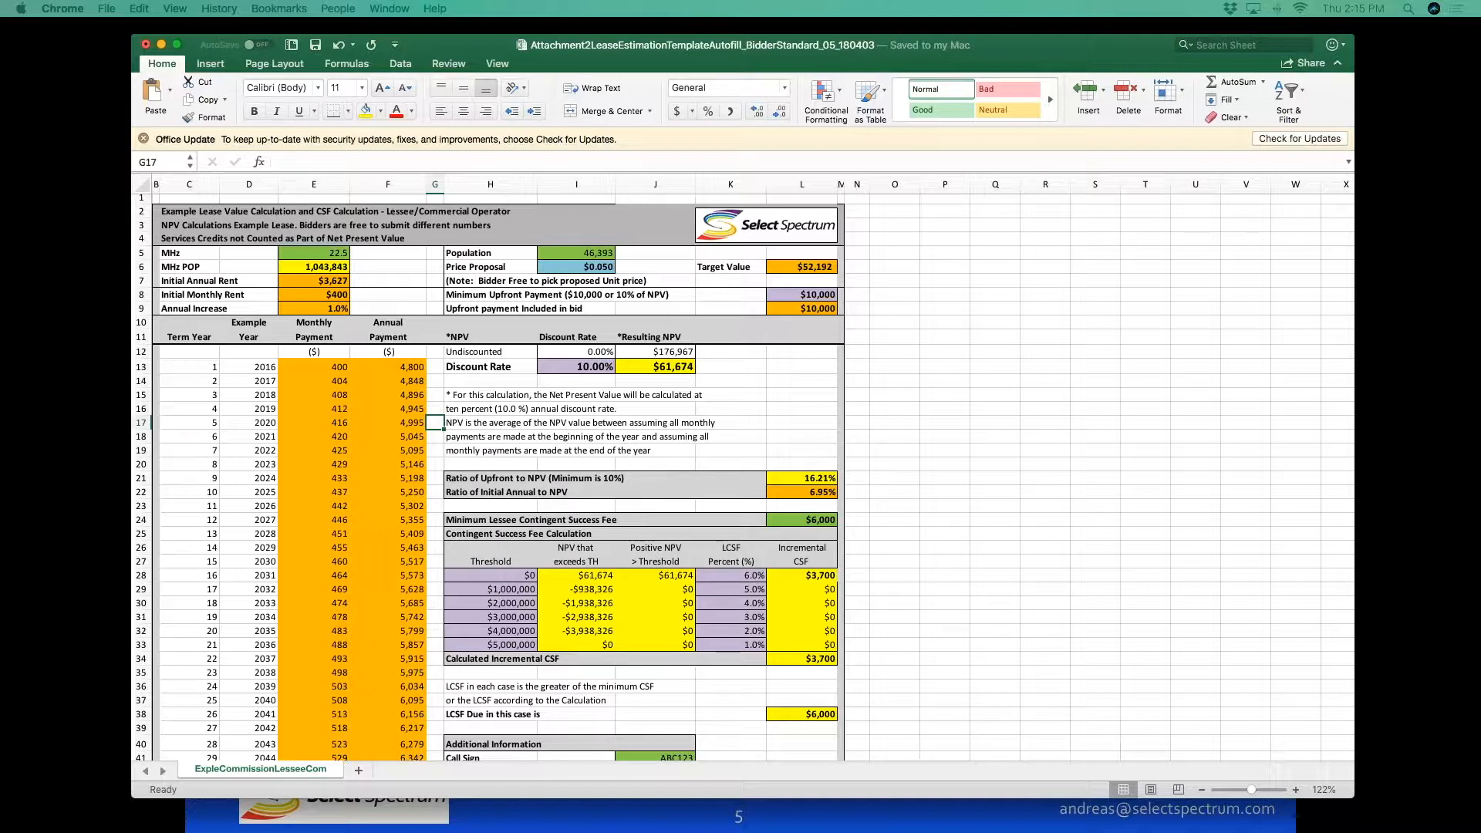
Set the price proposal to 0.07.
double_click(606, 267)
double_click(615, 267)
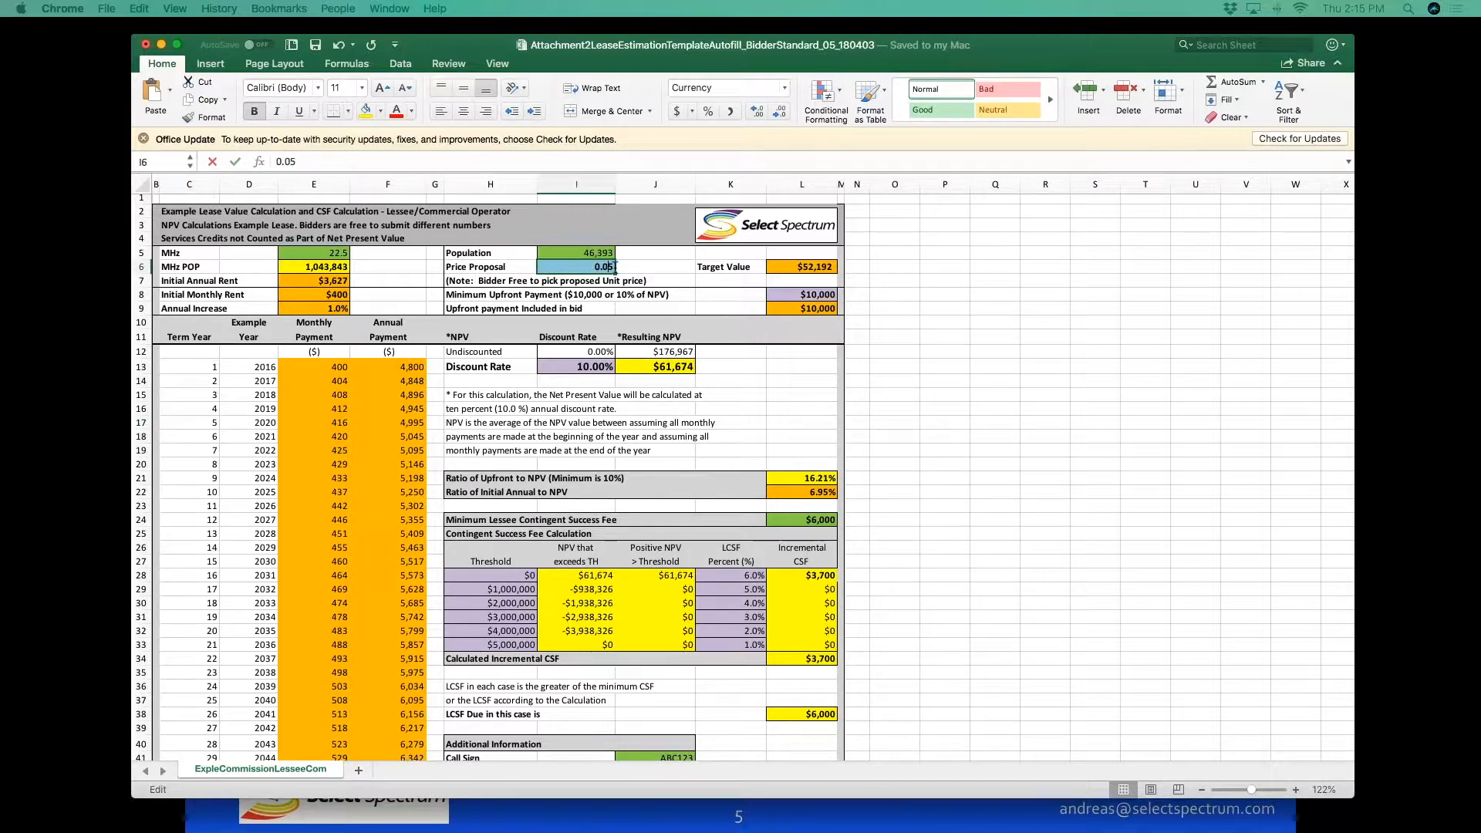
key("BackSpace")
type("7")
key("Return")
Set the initial monthly rent to 450.
key("Down")
key("Left")
key("Left")
key("Left")
key("Left")
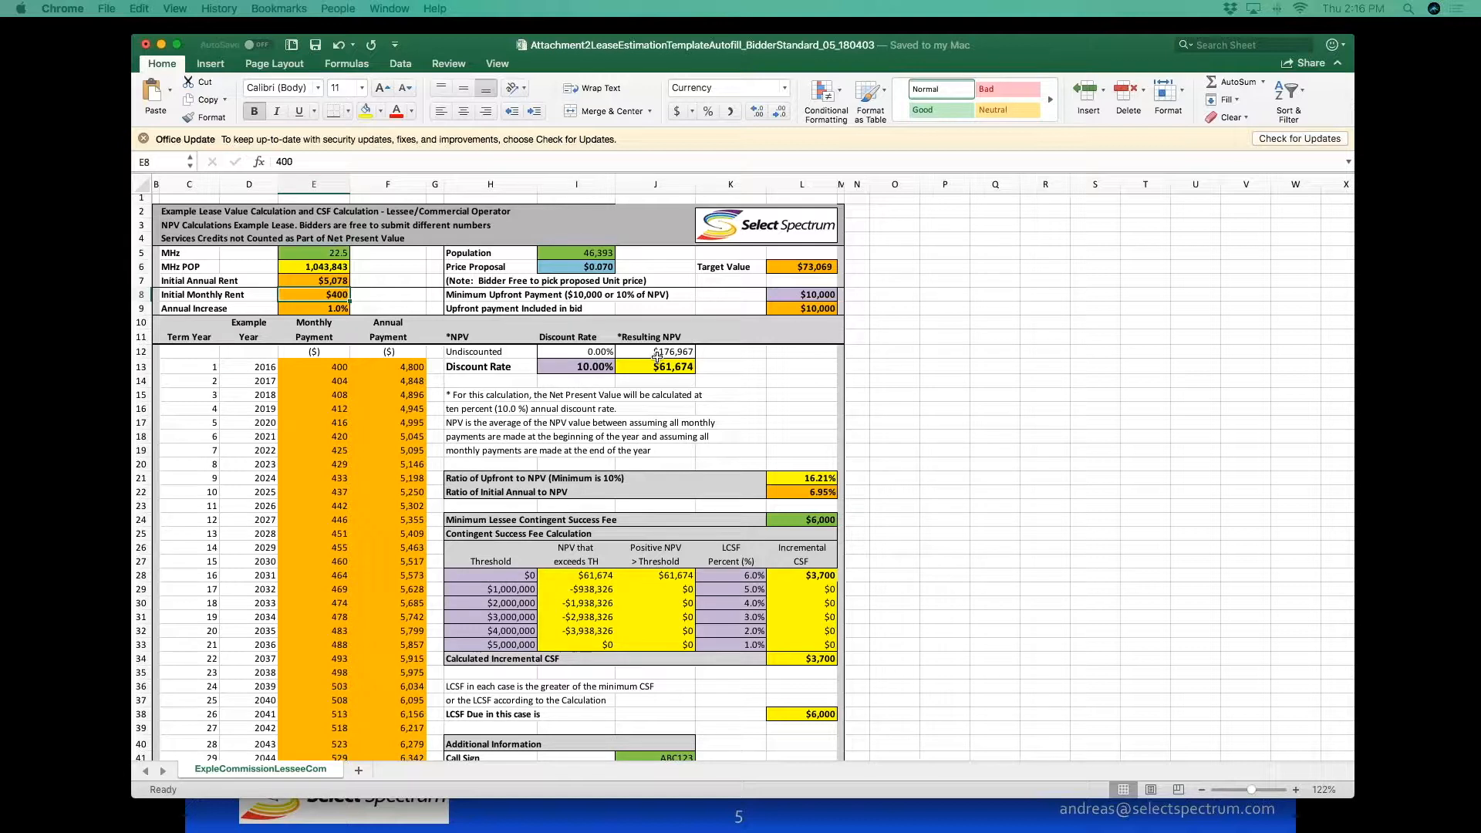
type("450")
key("Return")
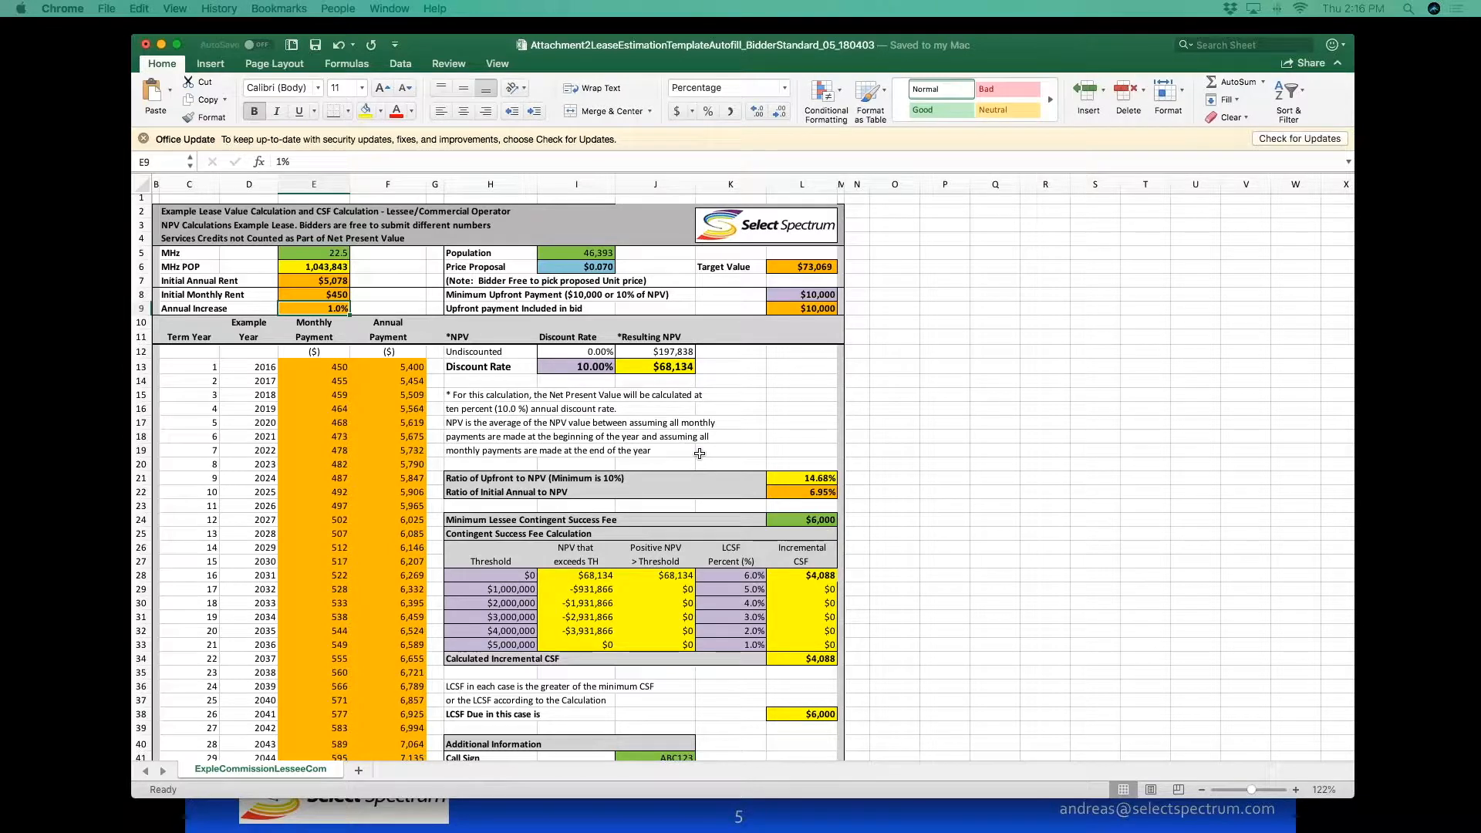
Check the lower part of the lease sheet, minimize Excel and the browser, and switch to select_spectrum_bid.pdf in Preview.
scroll(699, 453, "down", 5)
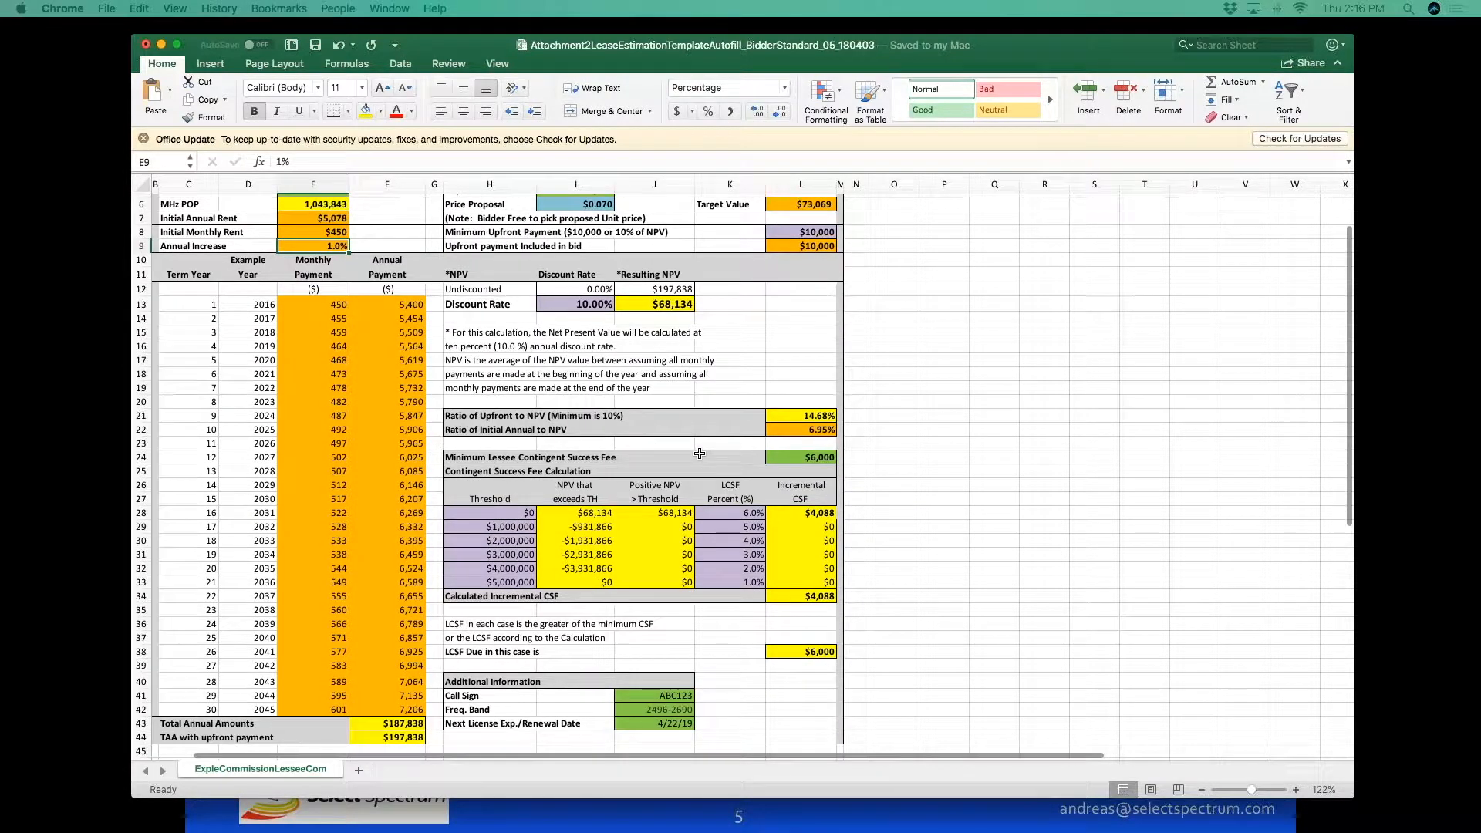
scroll(699, 453, "down", 3)
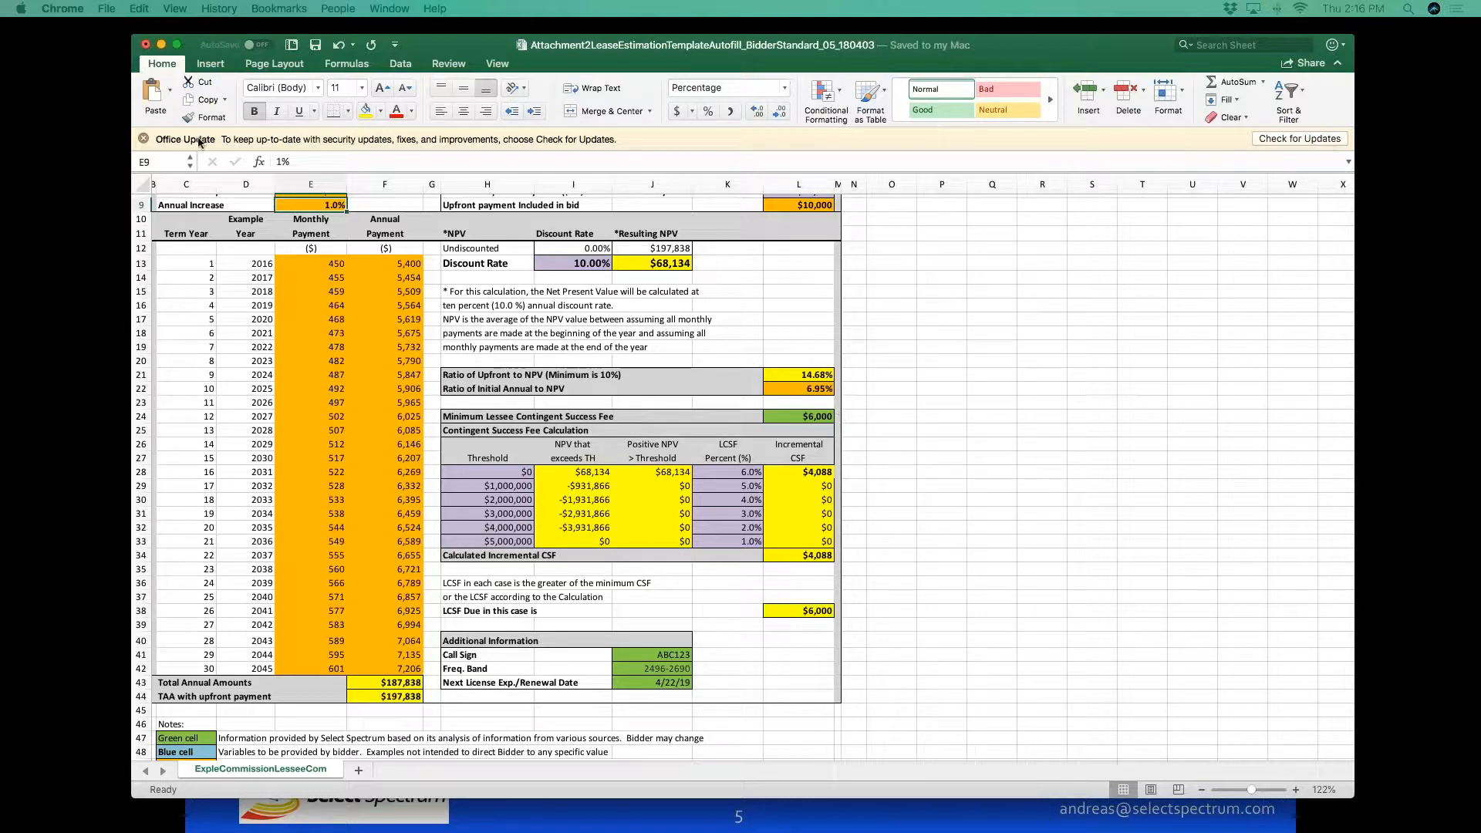
left_click(161, 47)
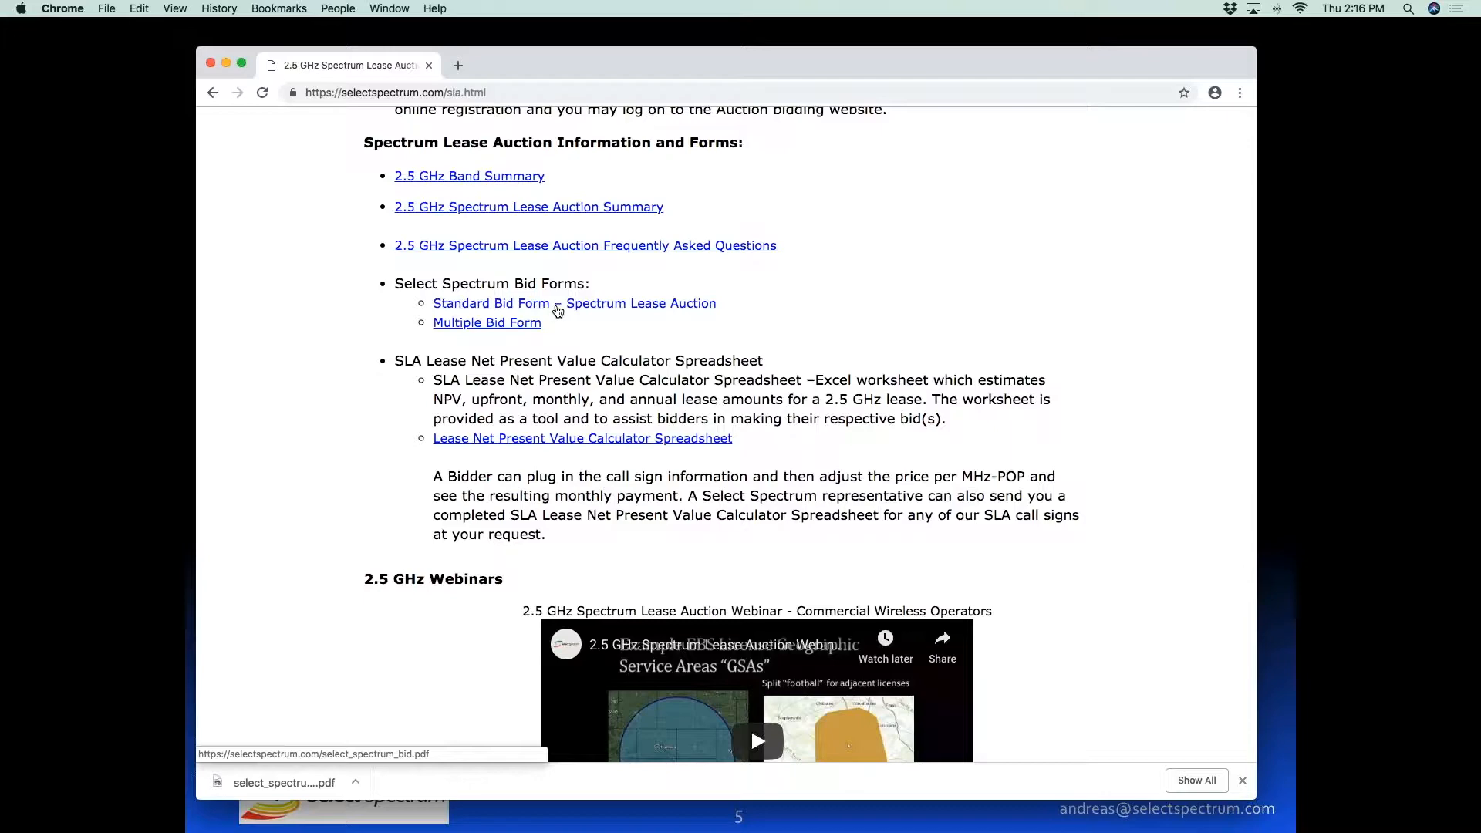
left_click(228, 64)
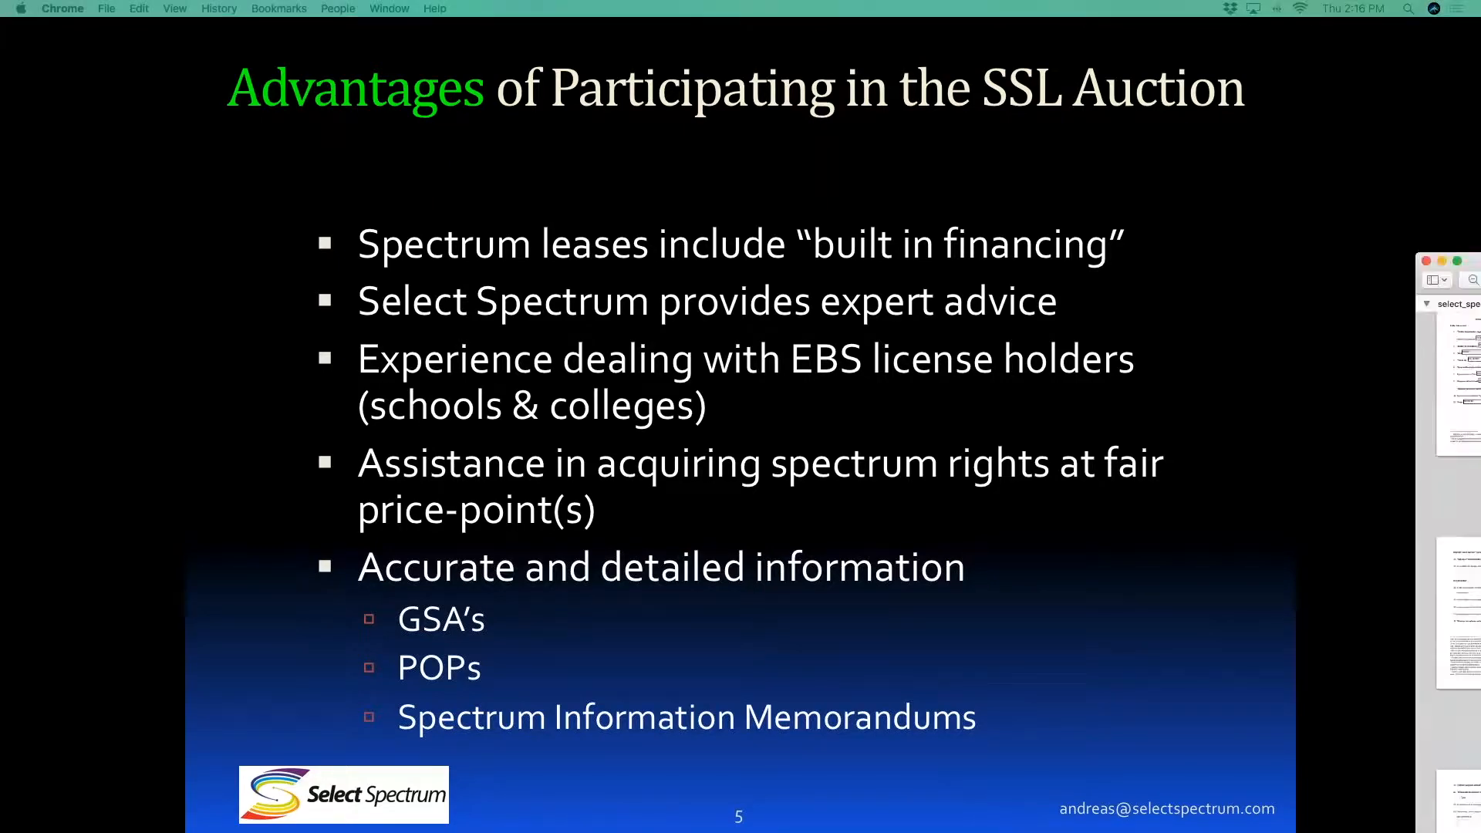
Read through the bid form from the call sign, effective date and term fields on page 2 to the payment fields on page 3.
scroll(734, 493, "down", 5)
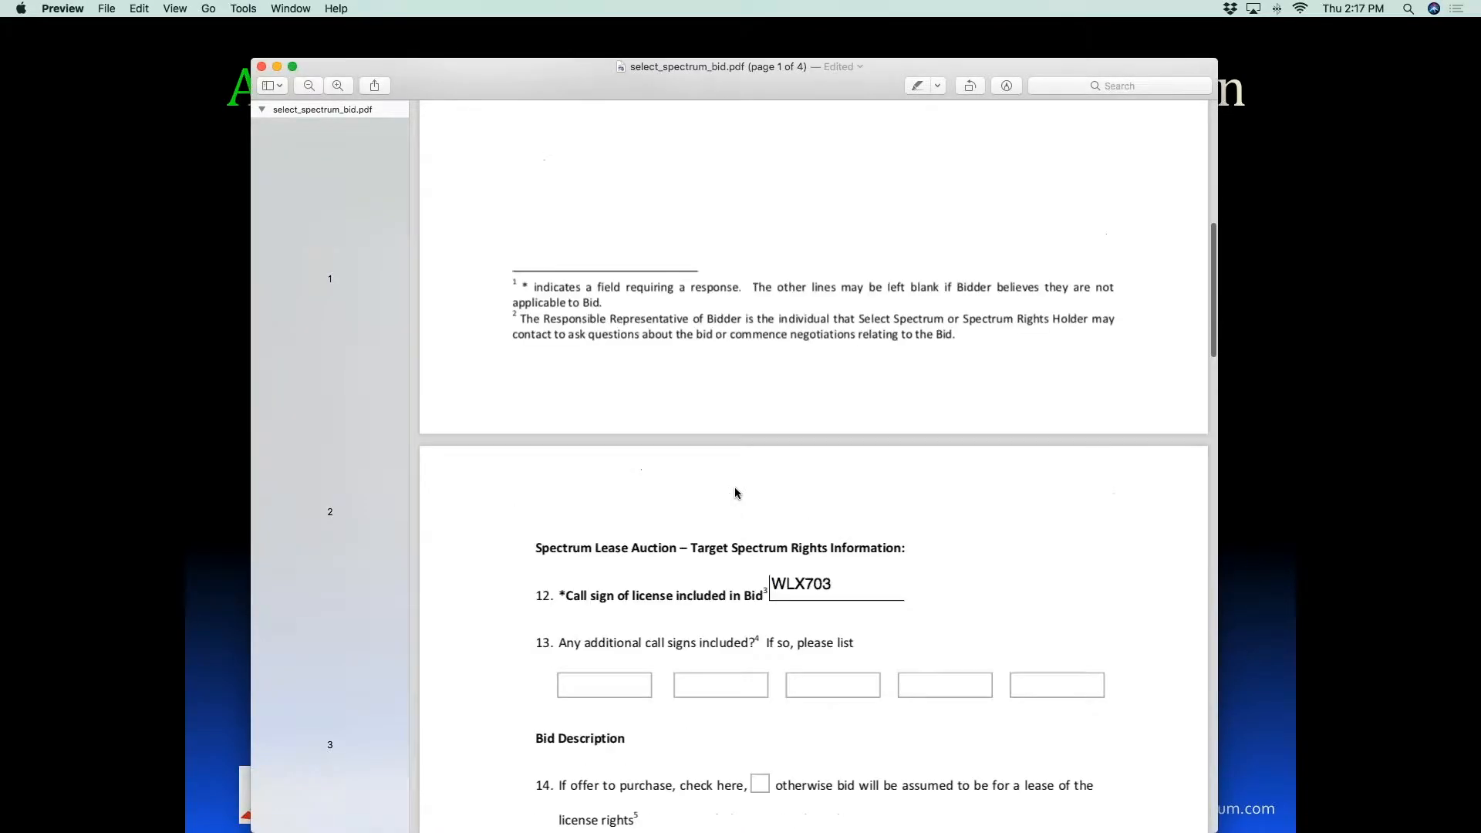
scroll(734, 492, "down", 5)
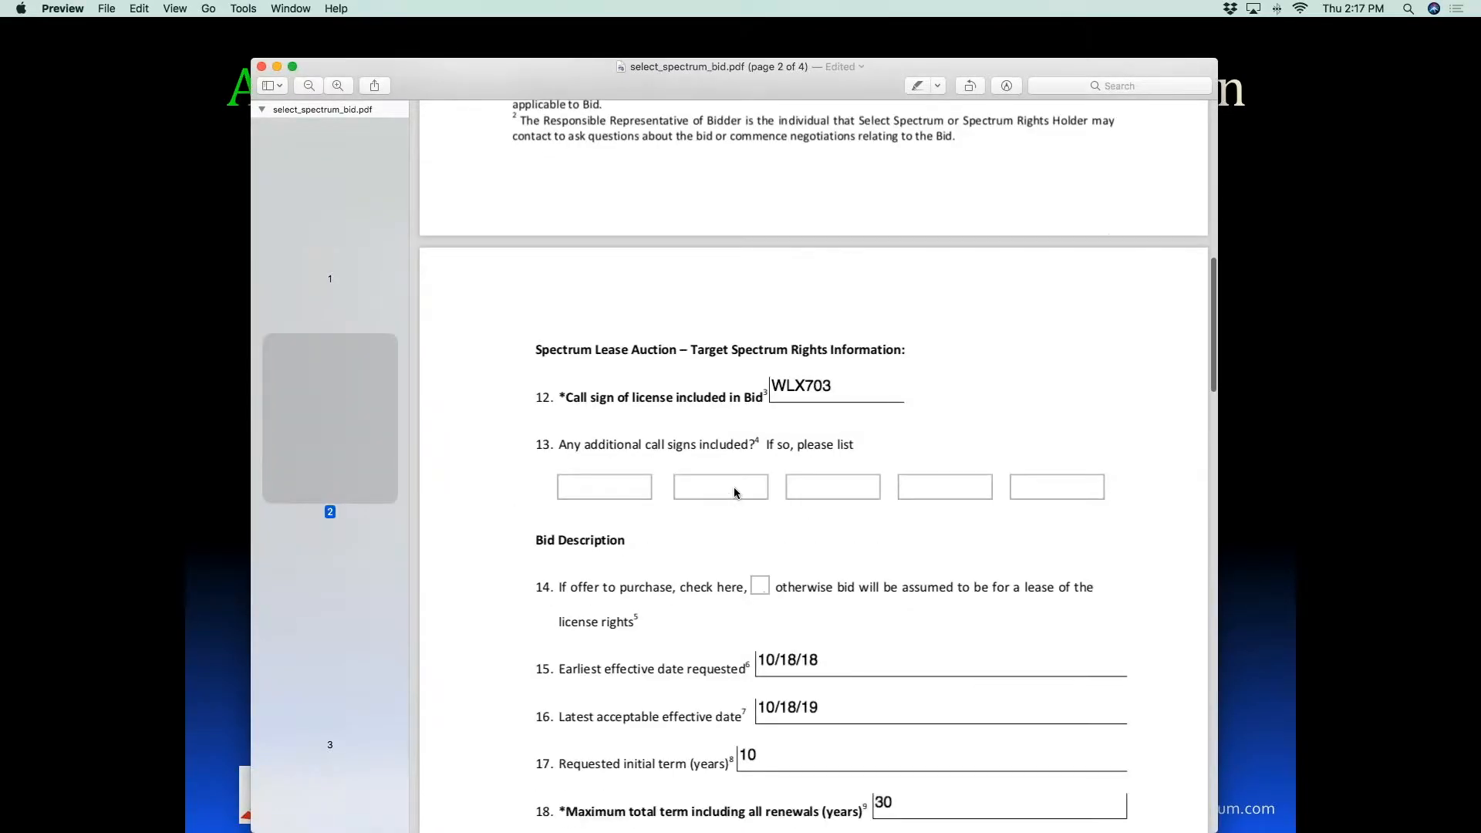
left_click(830, 397)
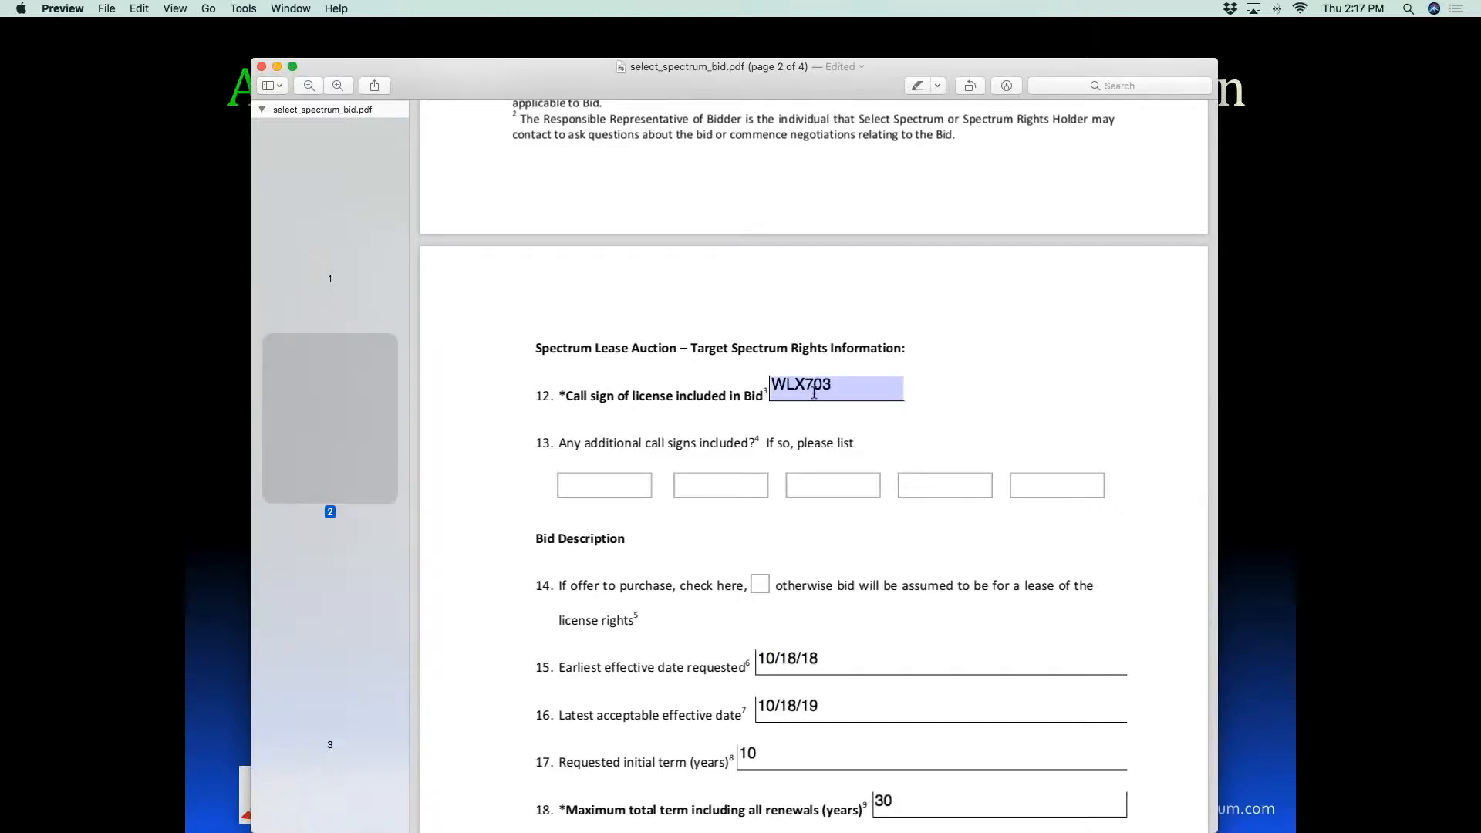
left_click(777, 473)
scroll(778, 473, "down", 2)
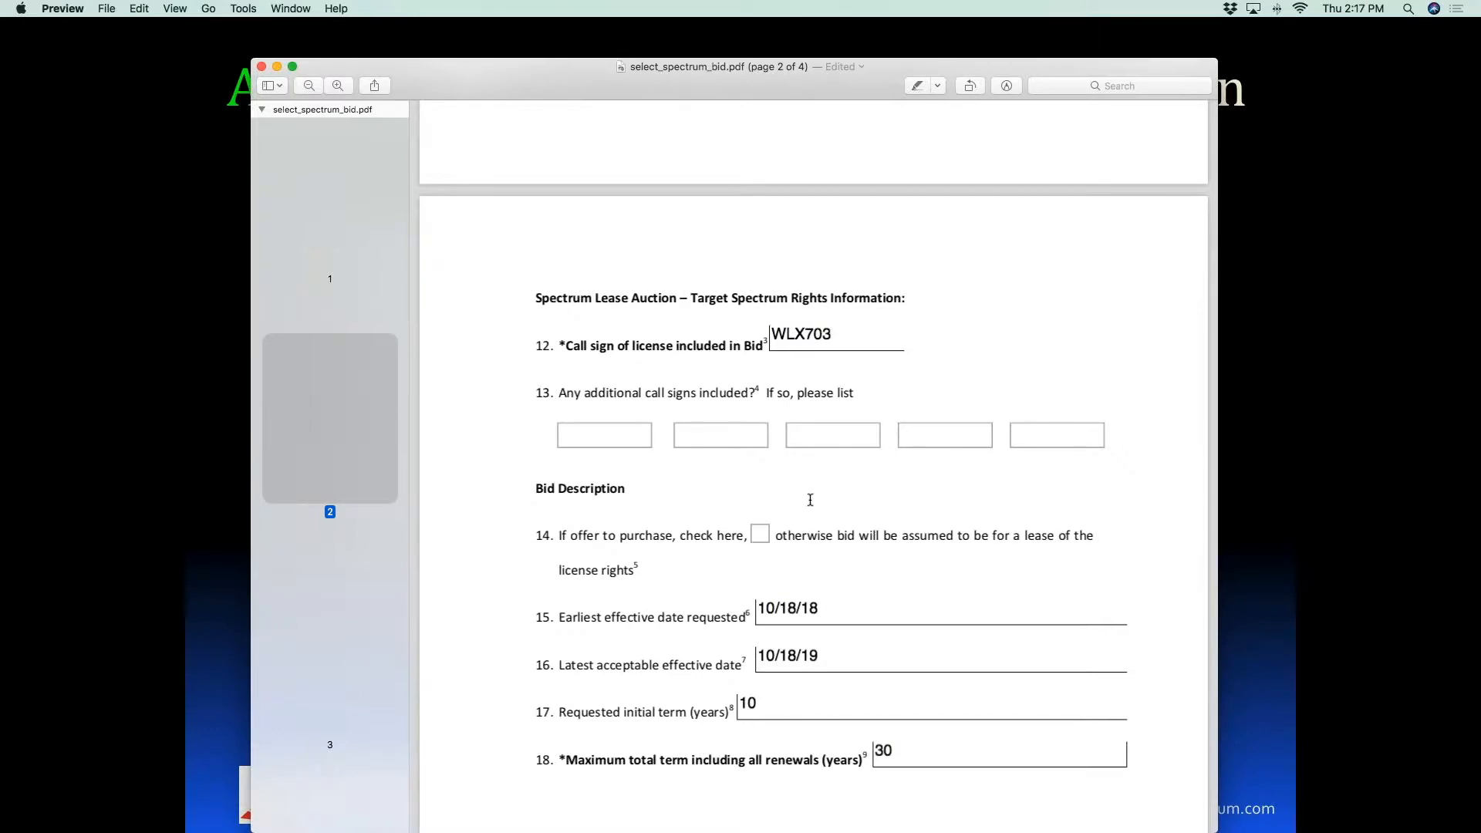
scroll(810, 500, "down", 3)
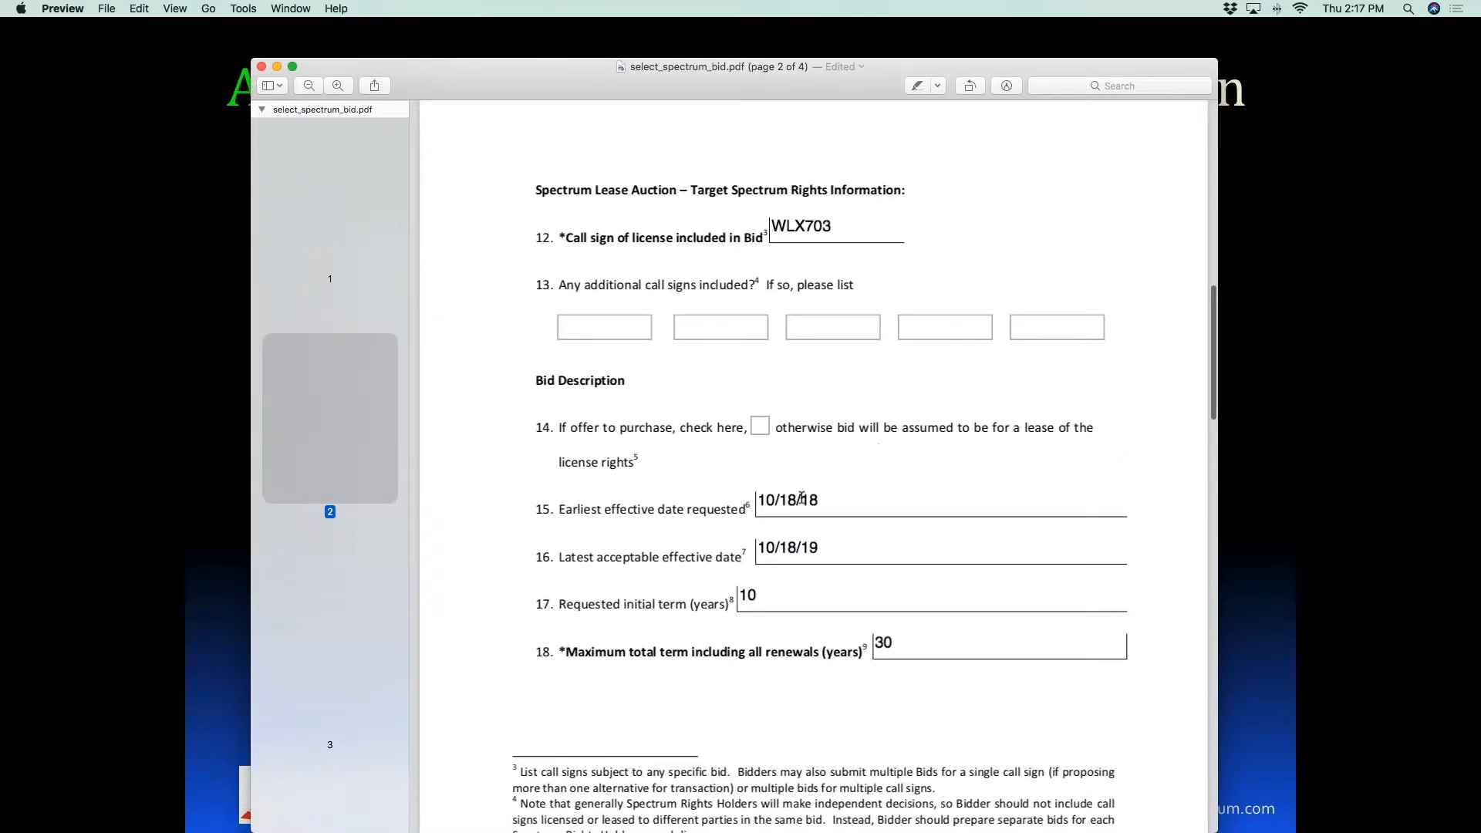
scroll(802, 498, "down", 1)
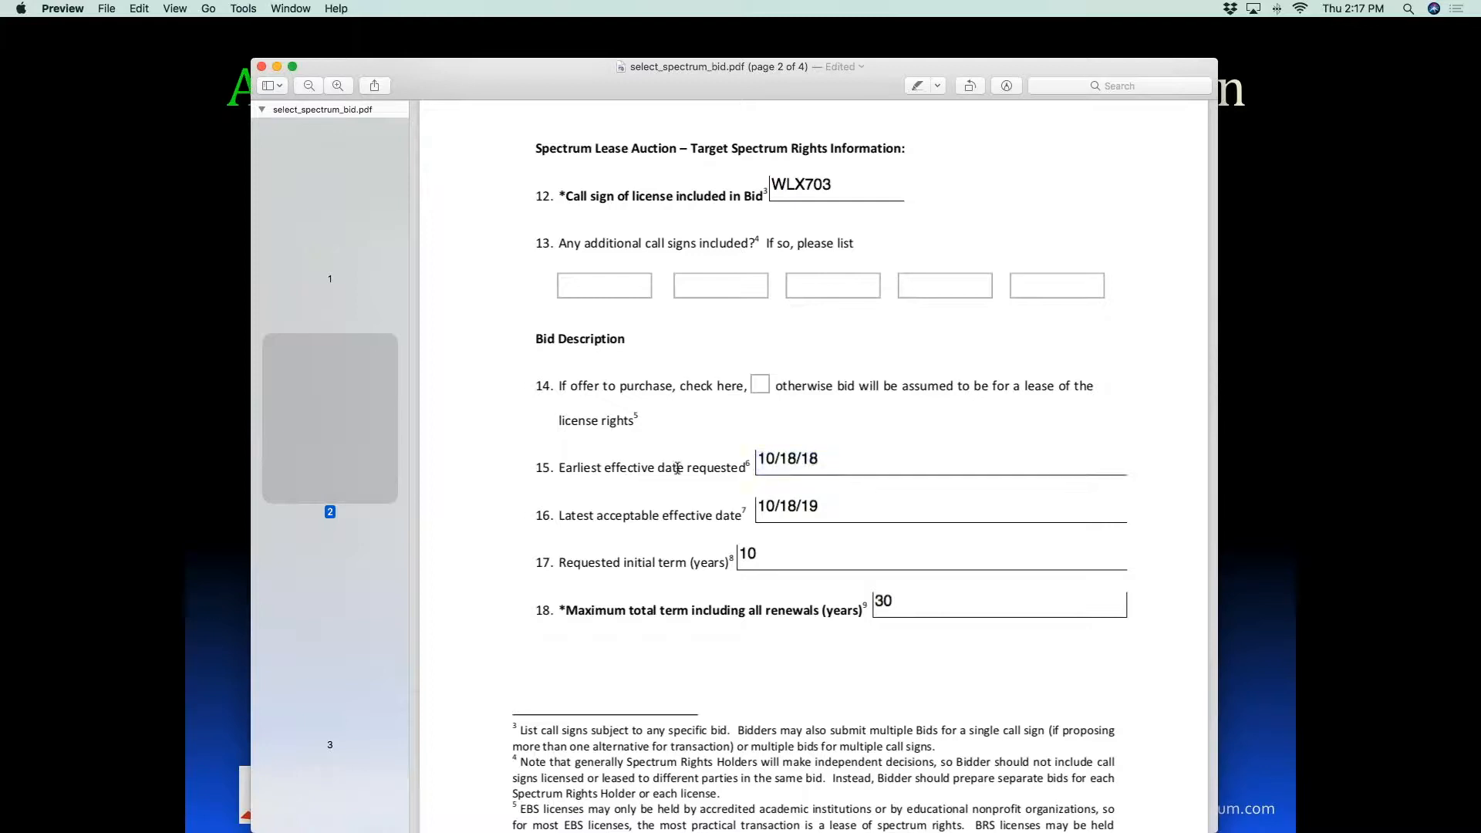
scroll(667, 479, "down", 1)
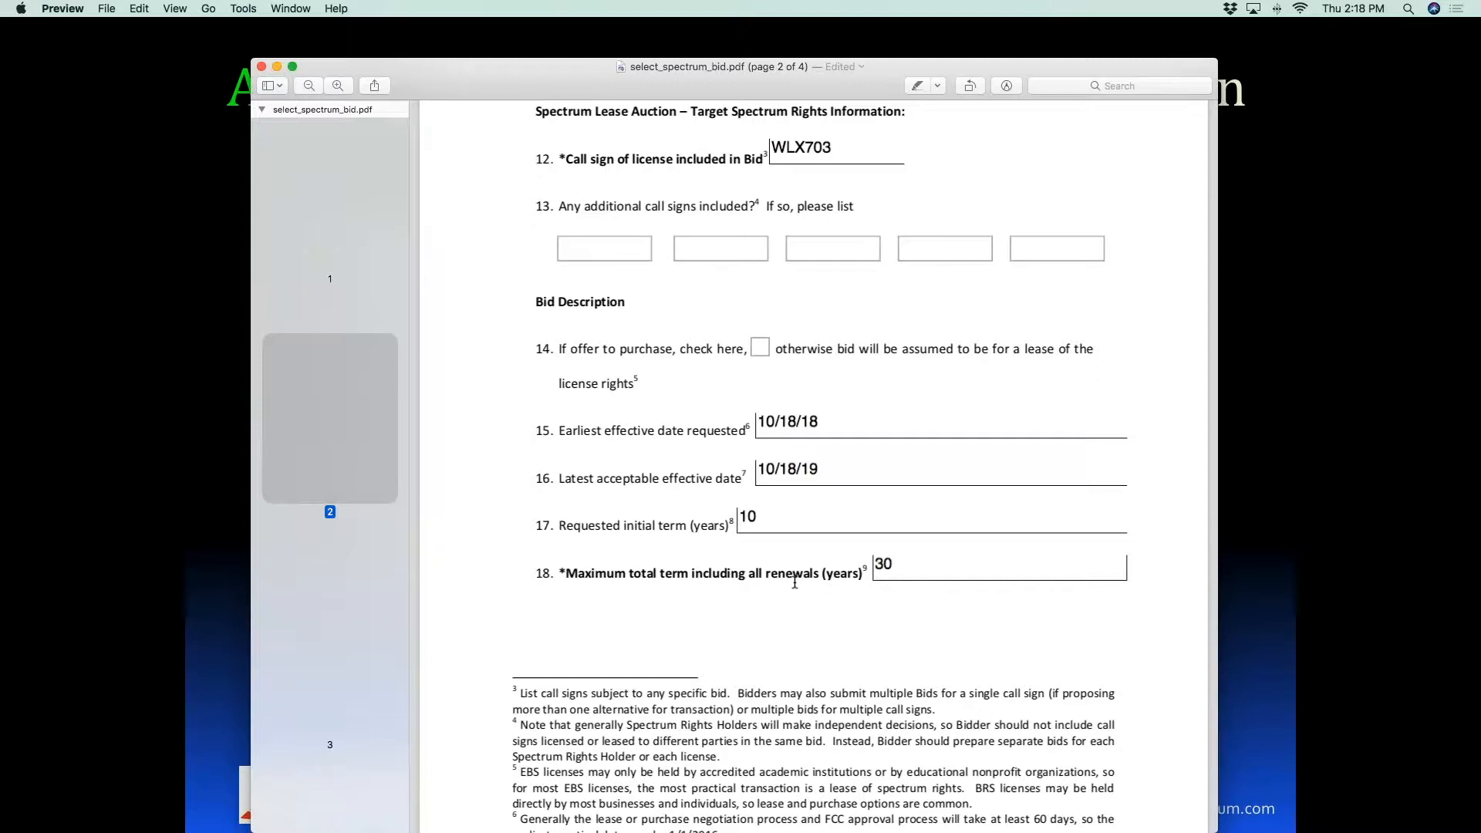
scroll(840, 579, "down", 2)
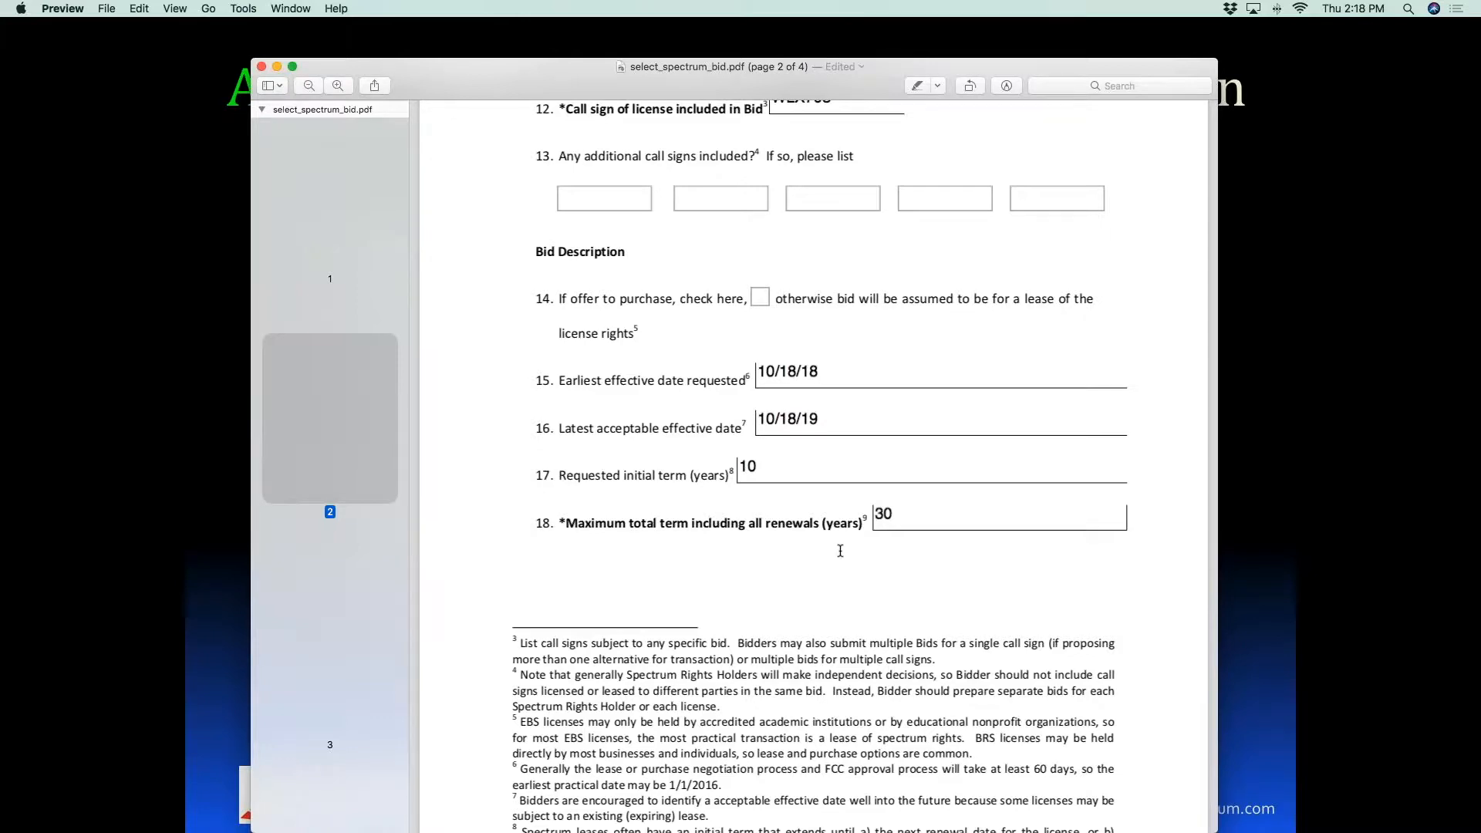
scroll(838, 549, "down", 2)
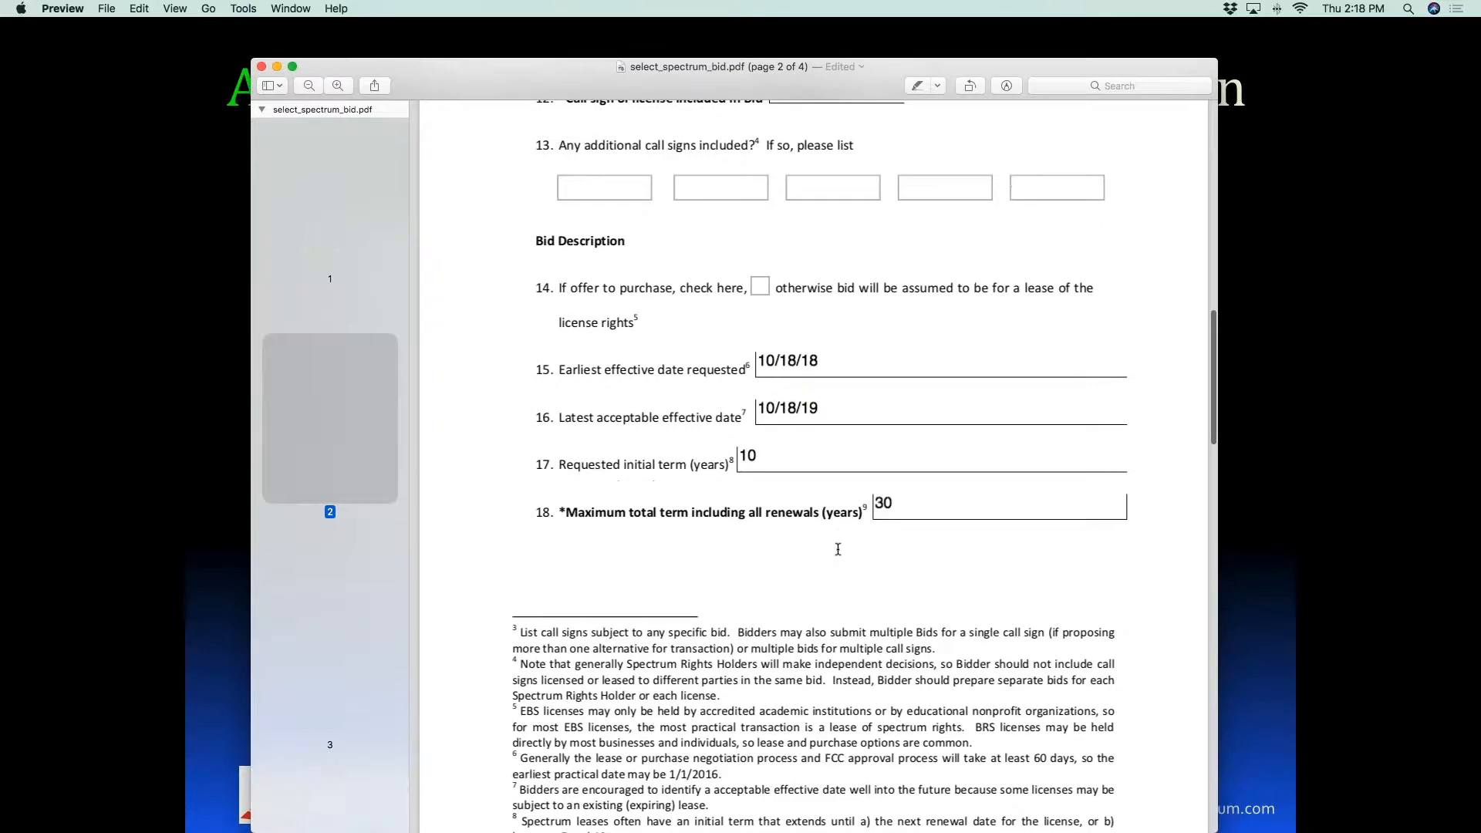
scroll(838, 549, "down", 10)
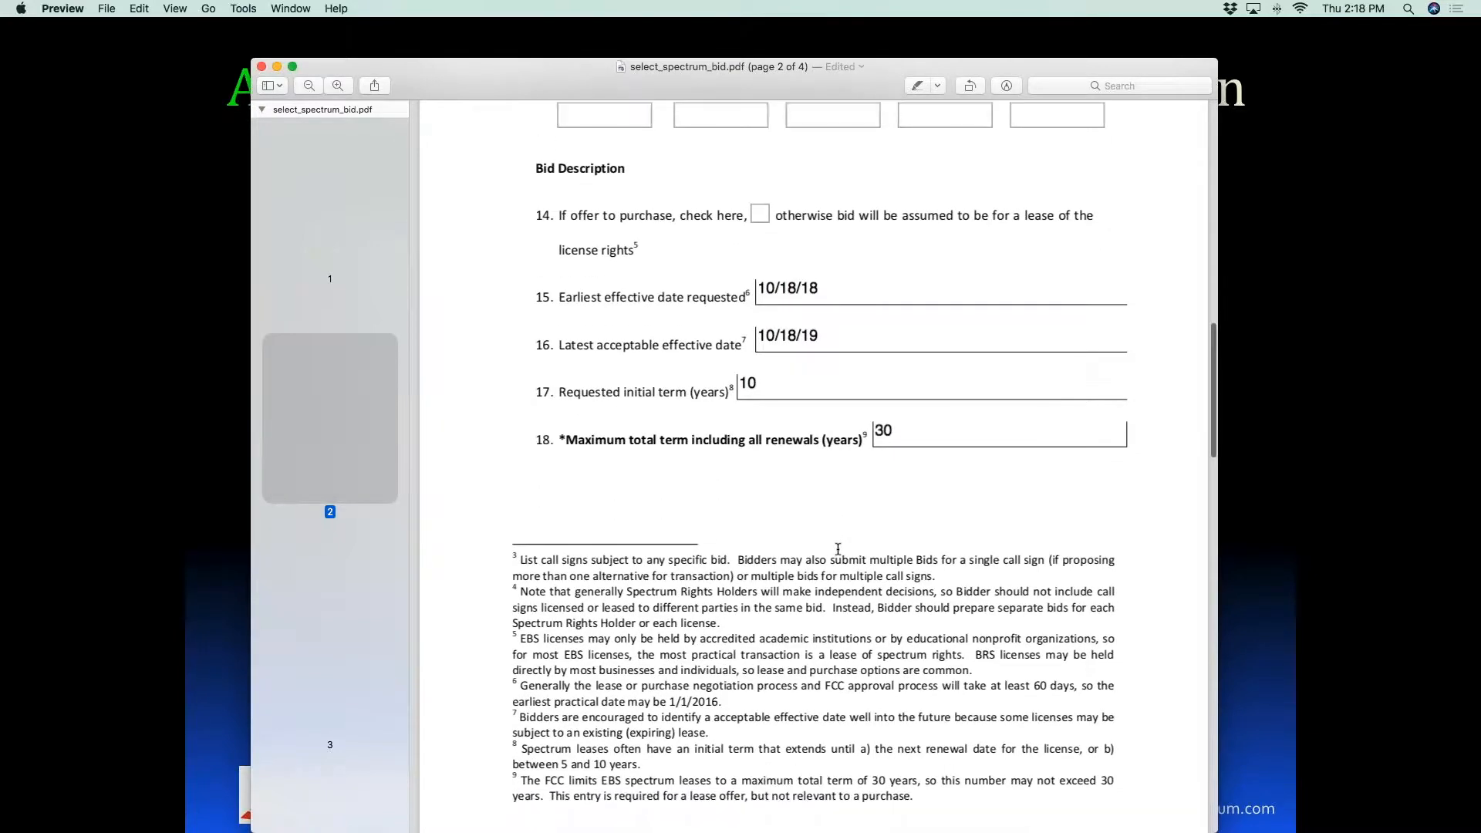
scroll(837, 549, "down", 2)
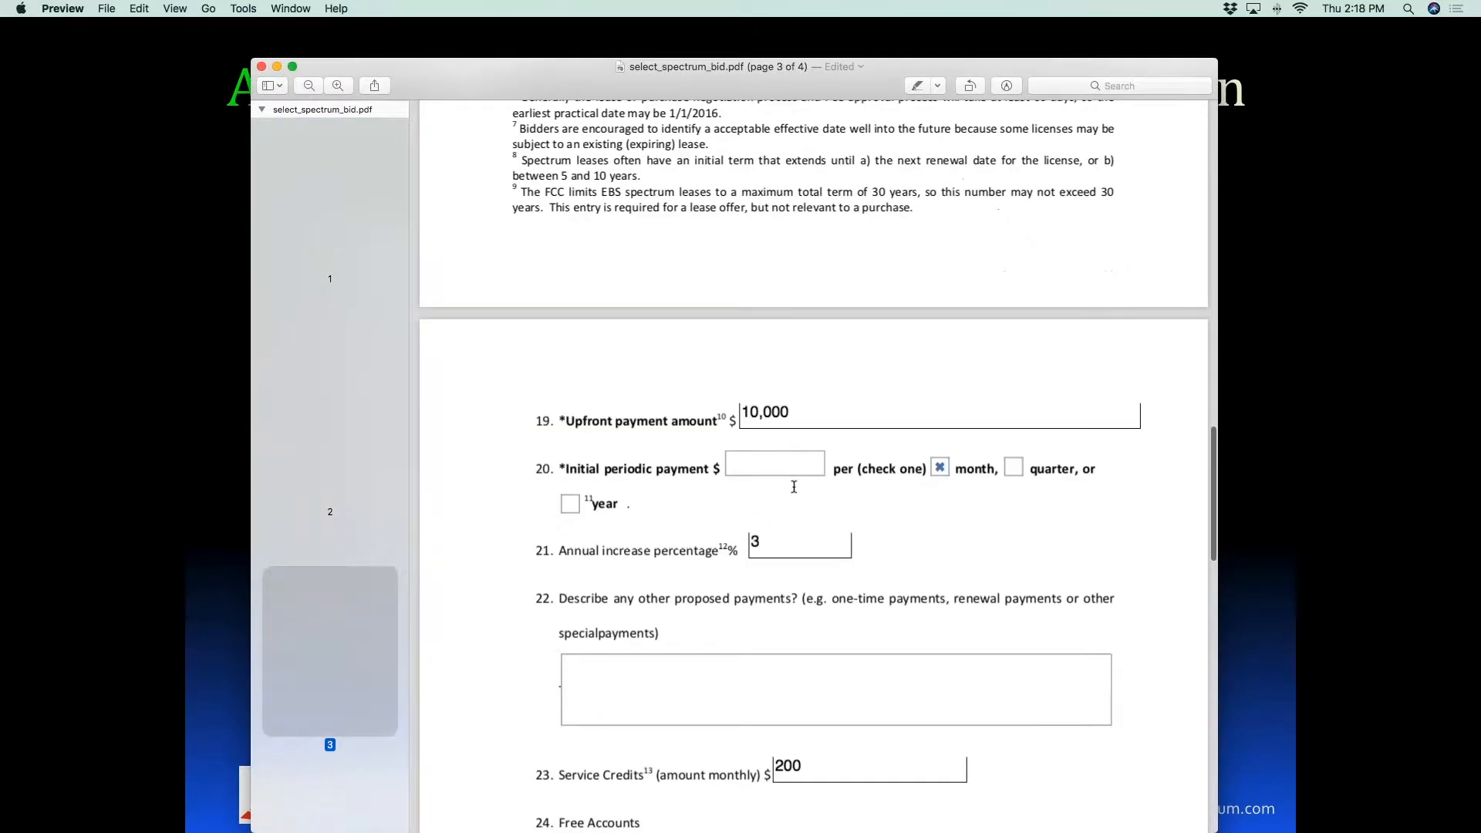
Enter 436 as the initial periodic payment on page 3 of the bid form.
scroll(795, 486, "down", 2)
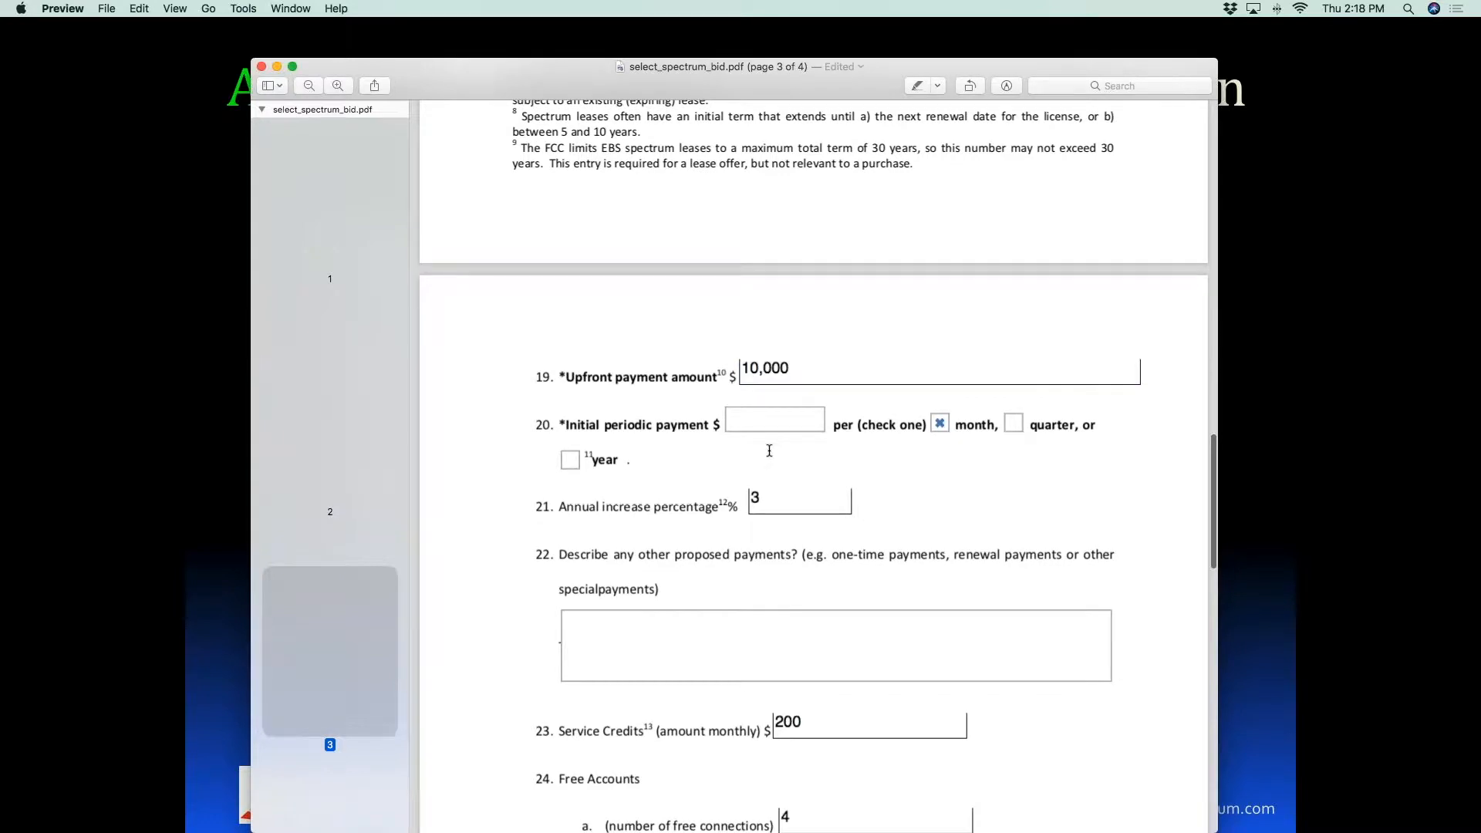
left_click(777, 418)
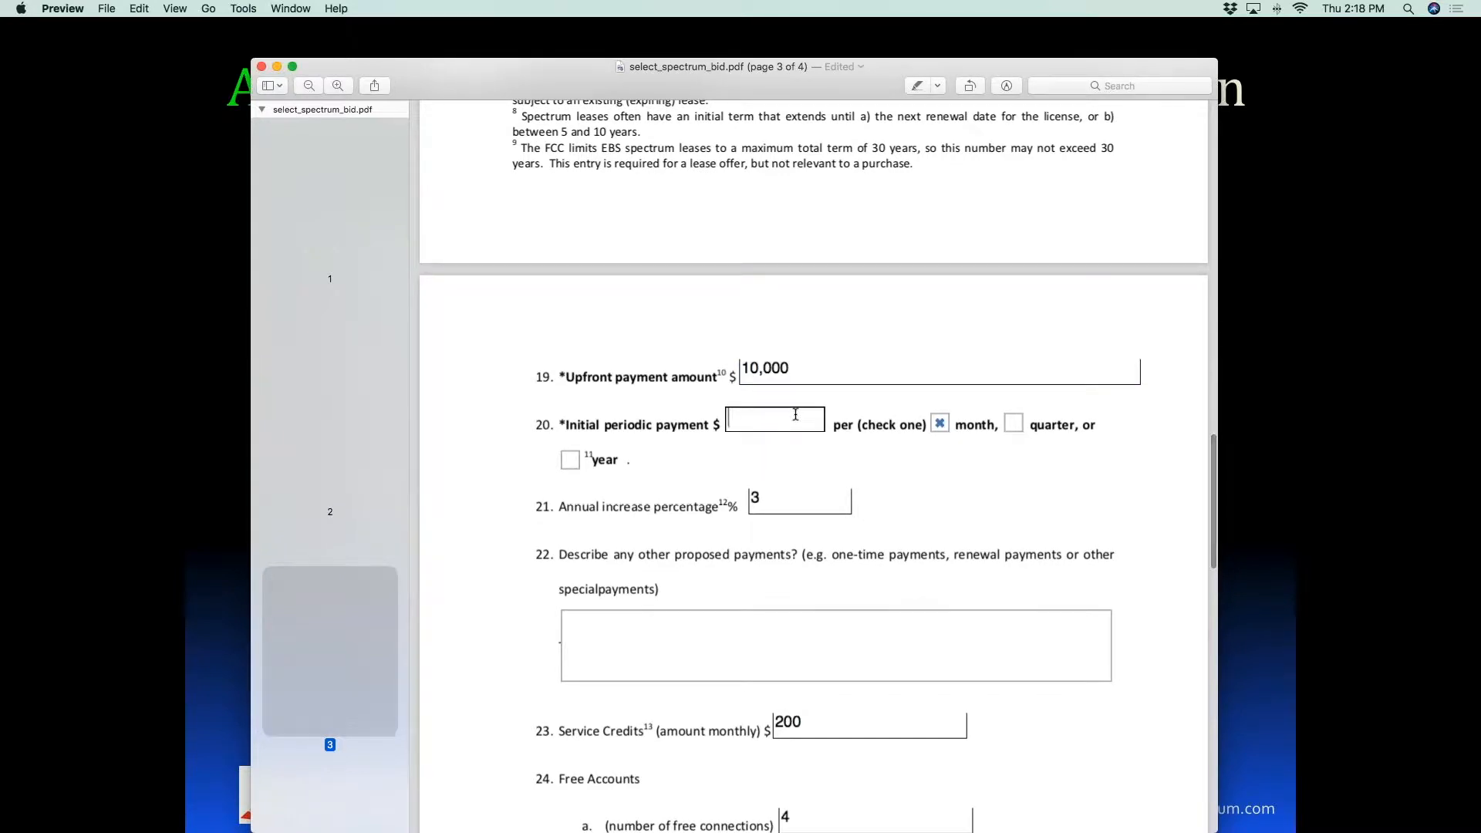
type("436")
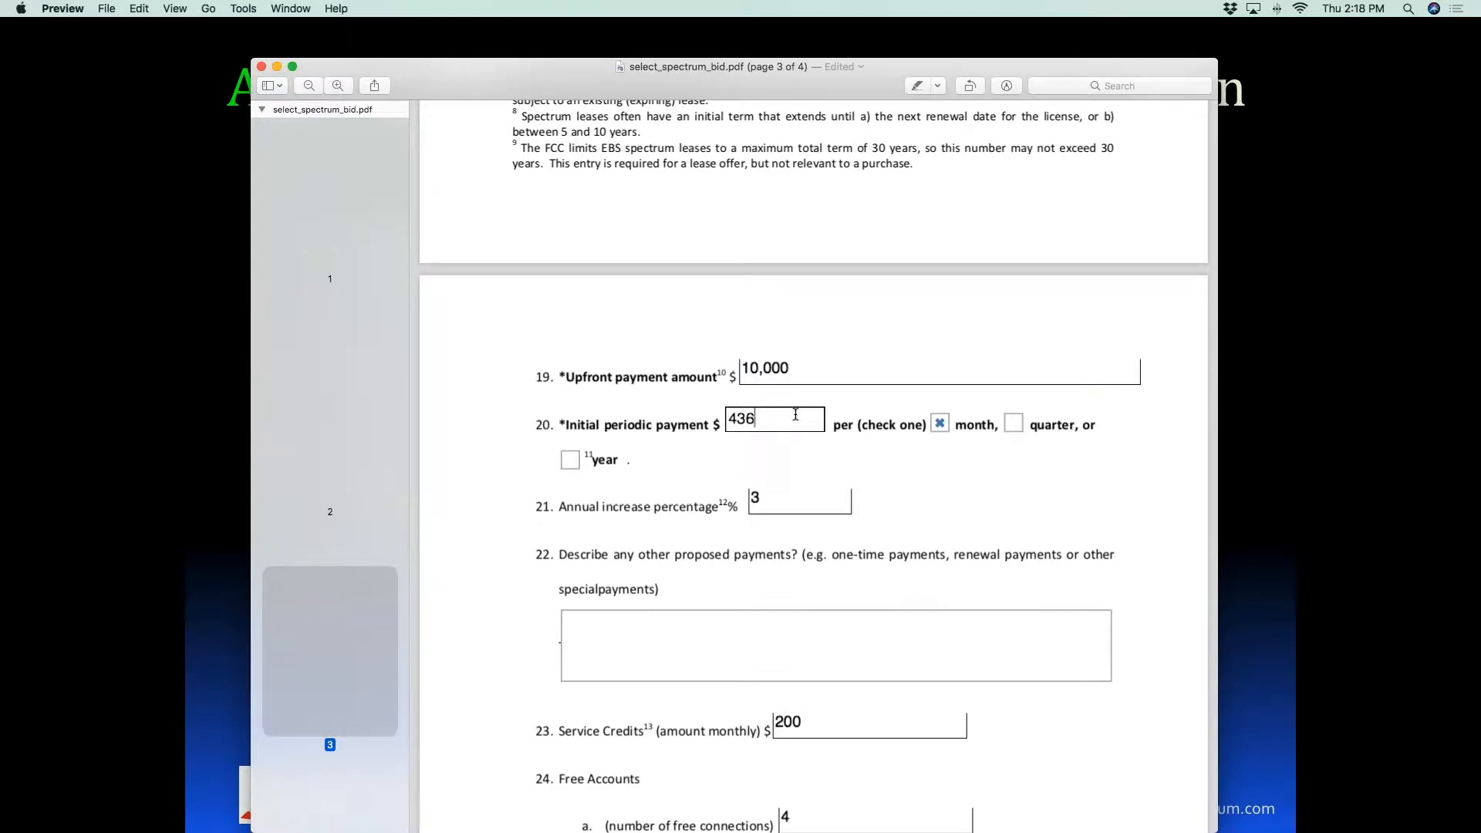
left_click(902, 473)
Review the remaining page 3 fields, from annual increase and other proposed payments to service credits and free accounts.
scroll(930, 463, "down", 3)
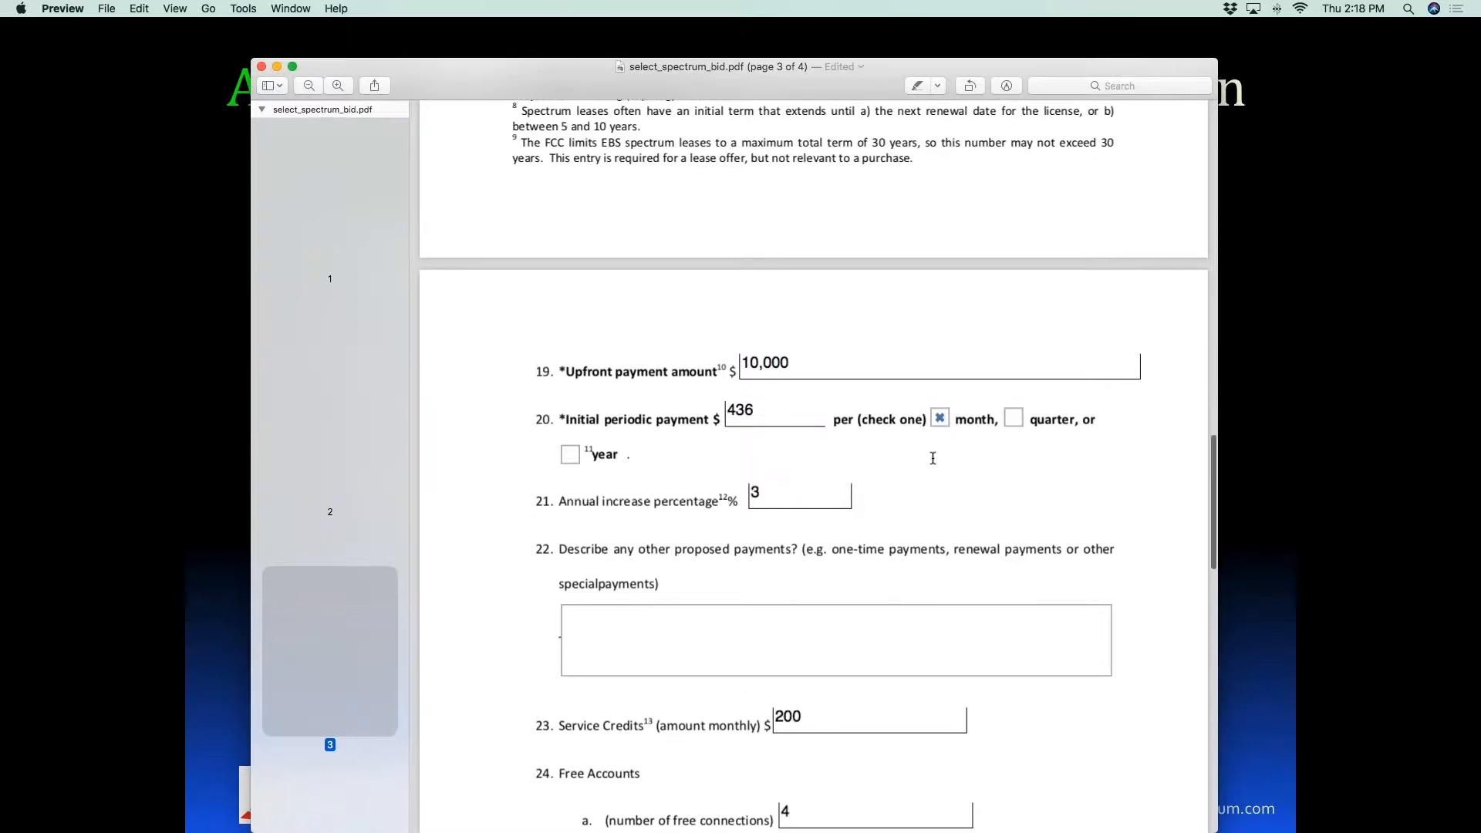
scroll(928, 467, "down", 3)
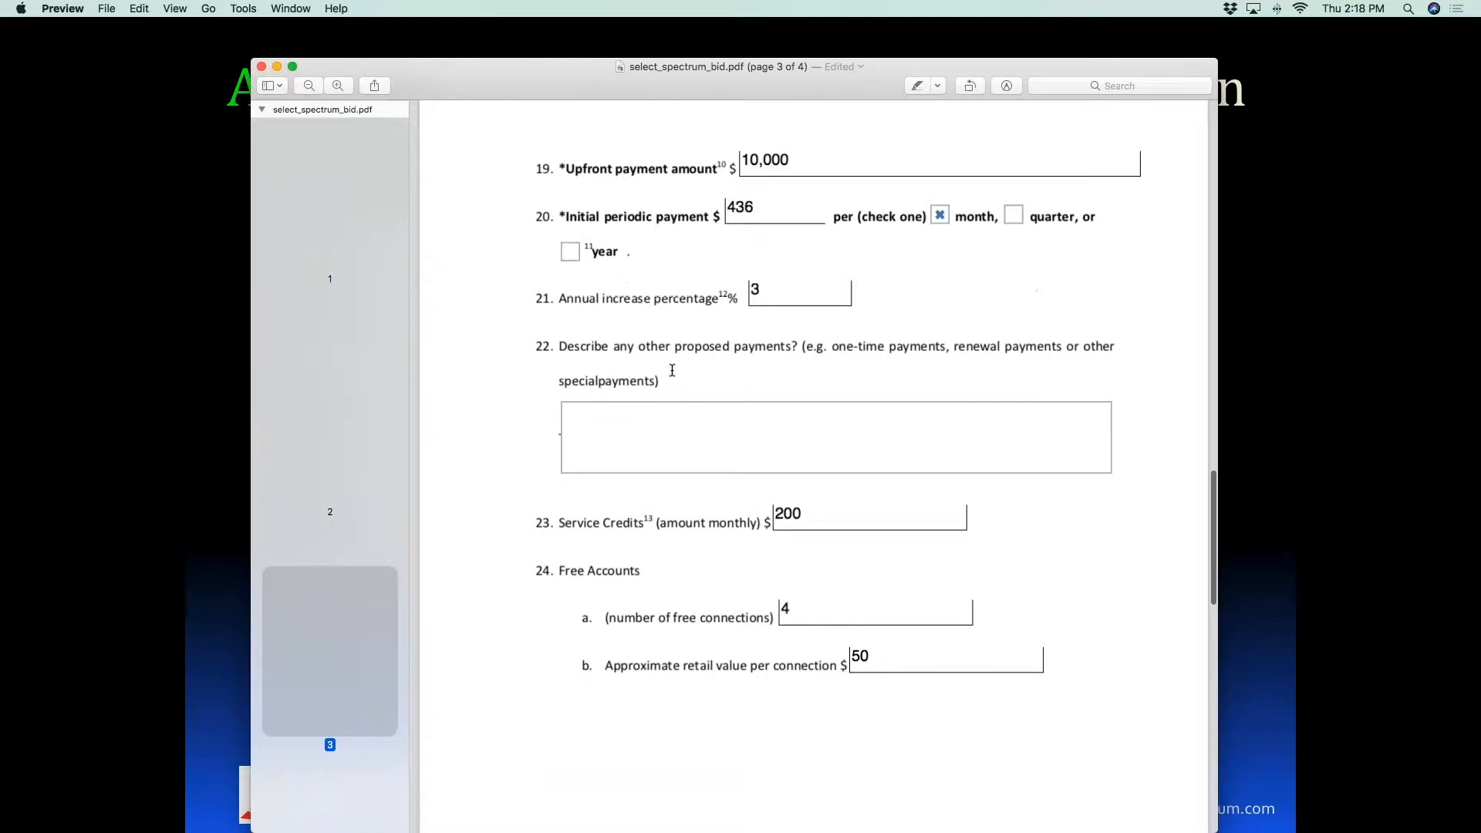
left_click(794, 296)
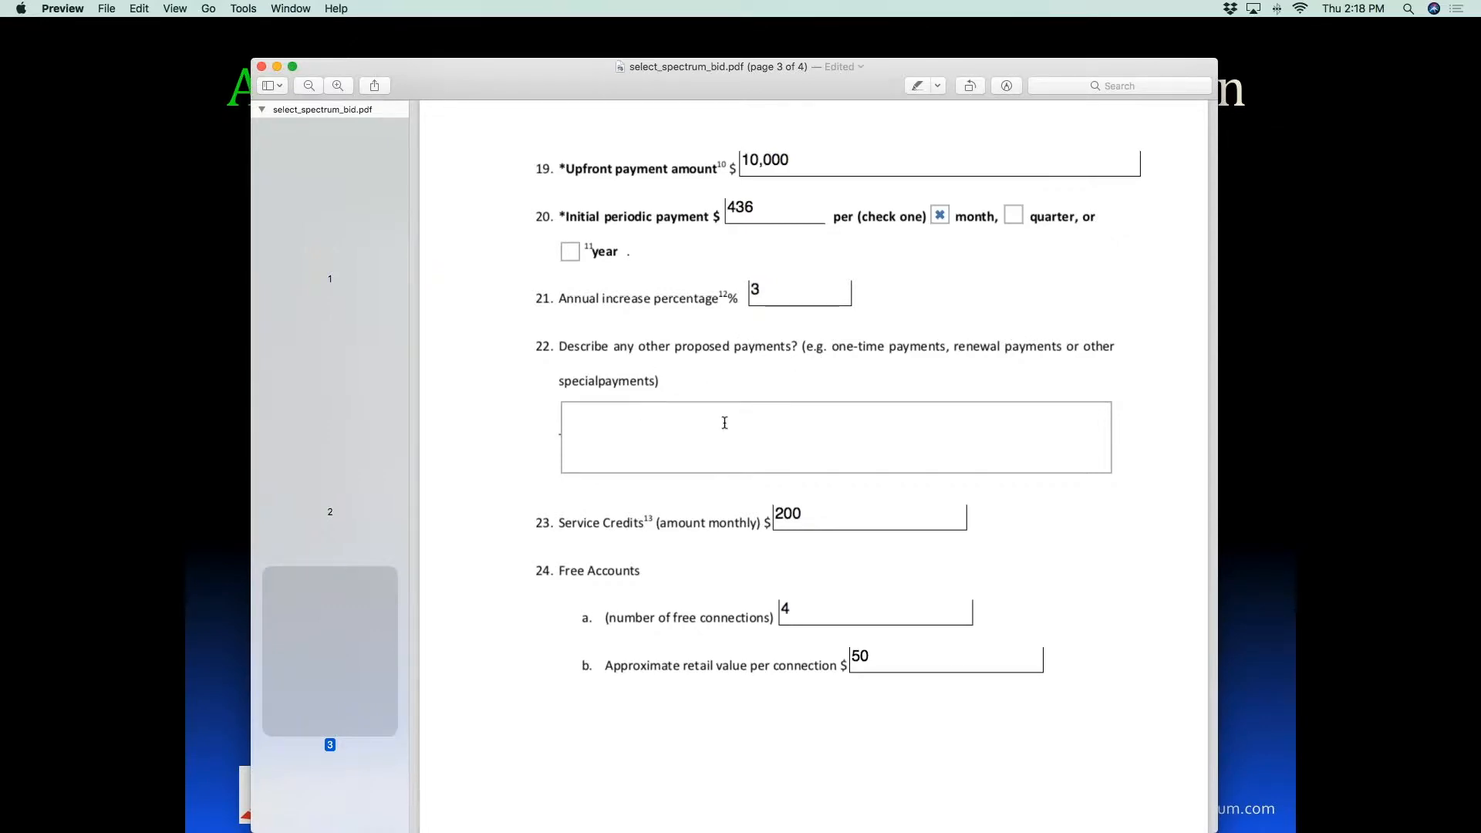
scroll(794, 379, "down", 5)
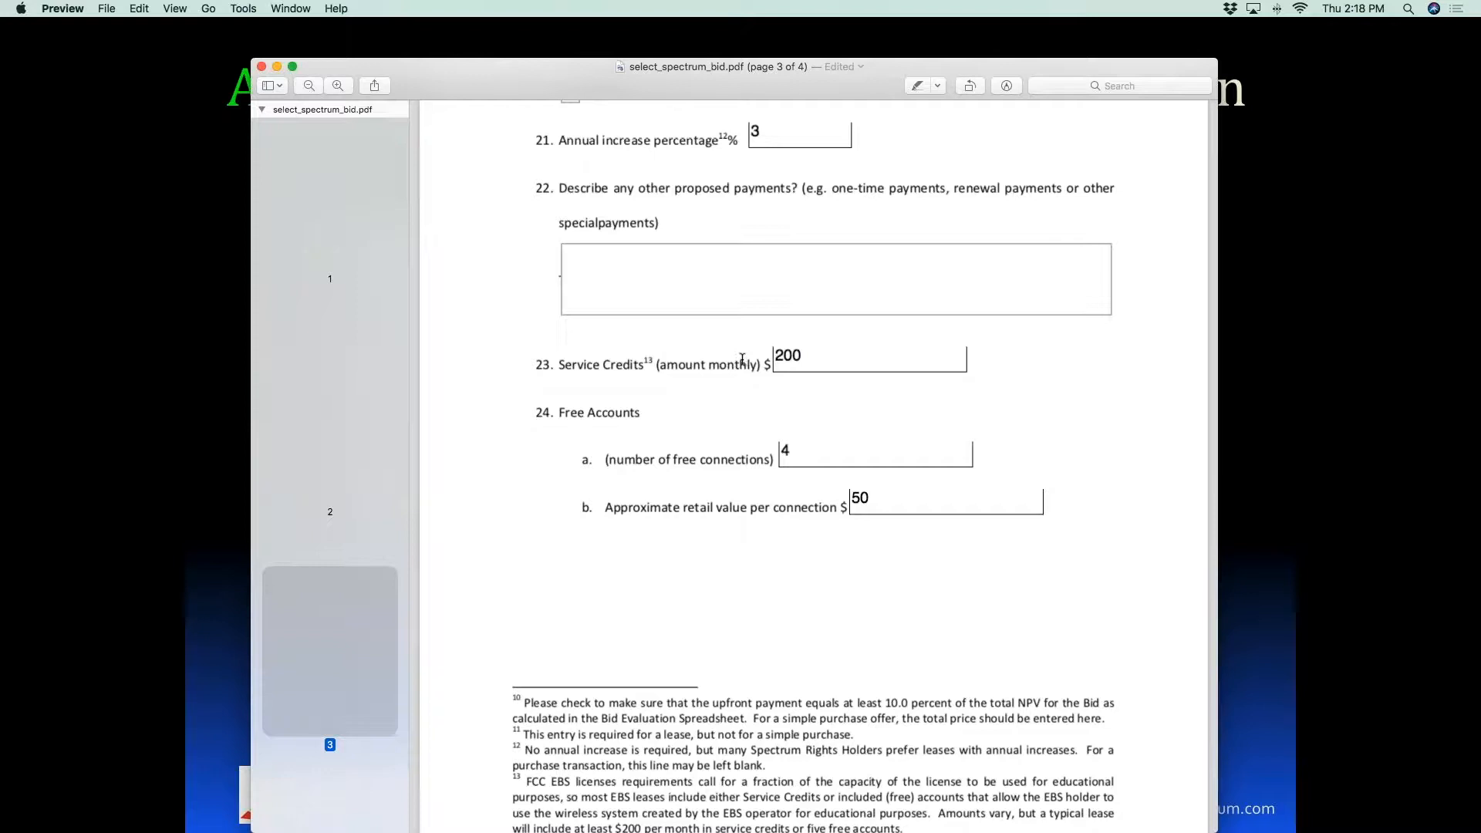
left_click(790, 366)
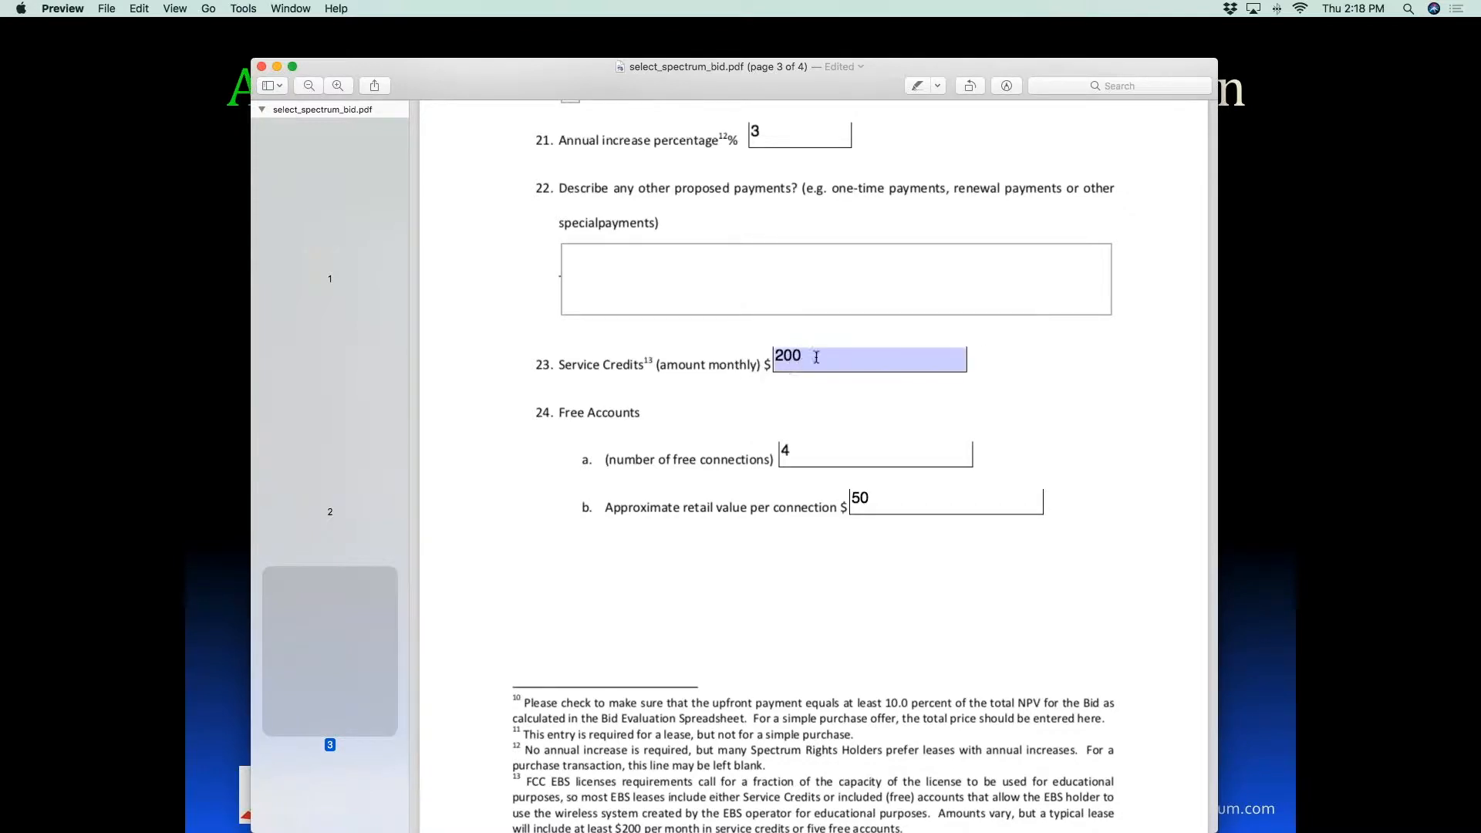
left_click(746, 429)
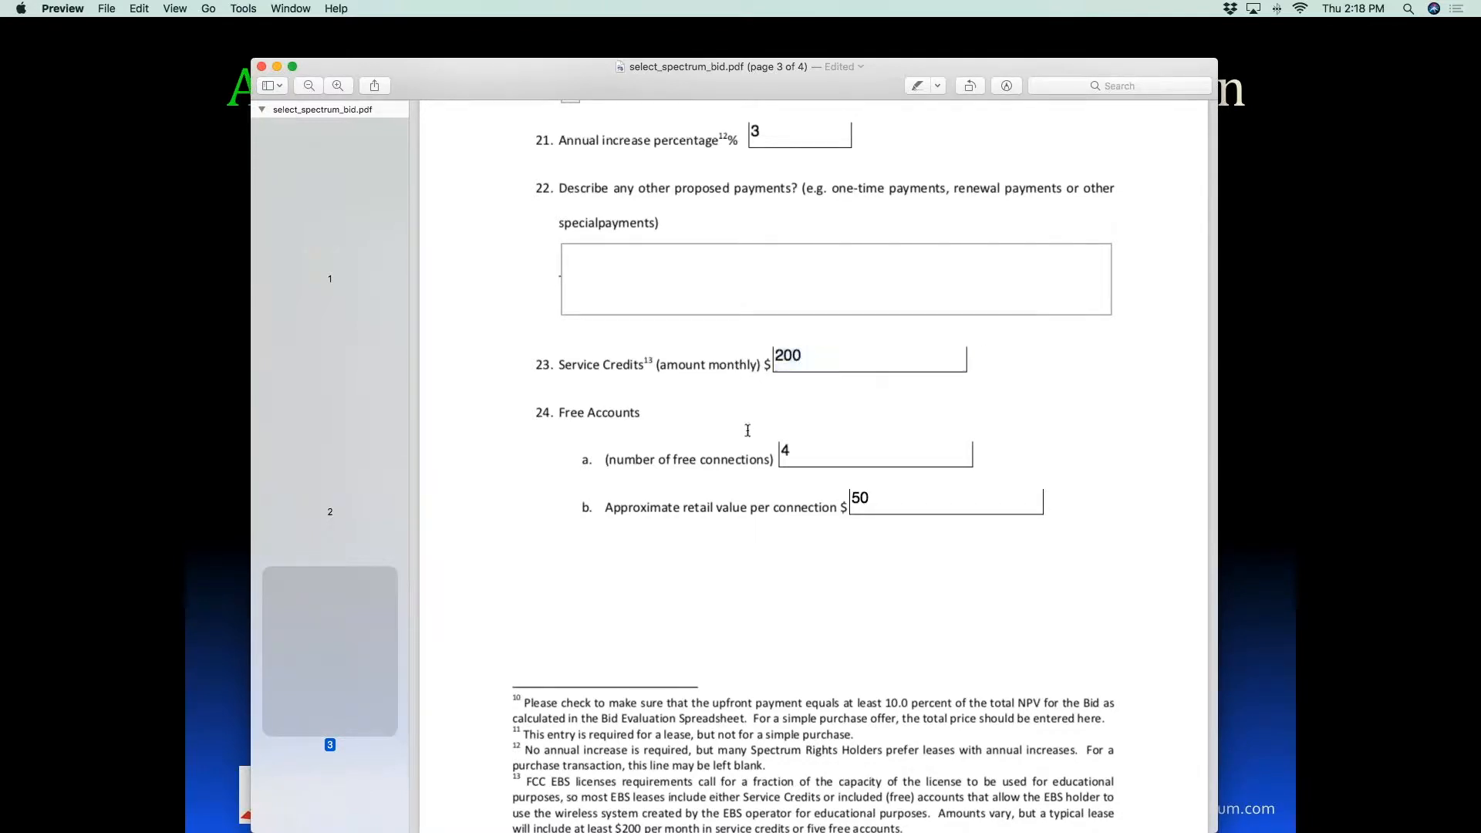
scroll(745, 425, "down", 1)
scroll(745, 424, "down", 3)
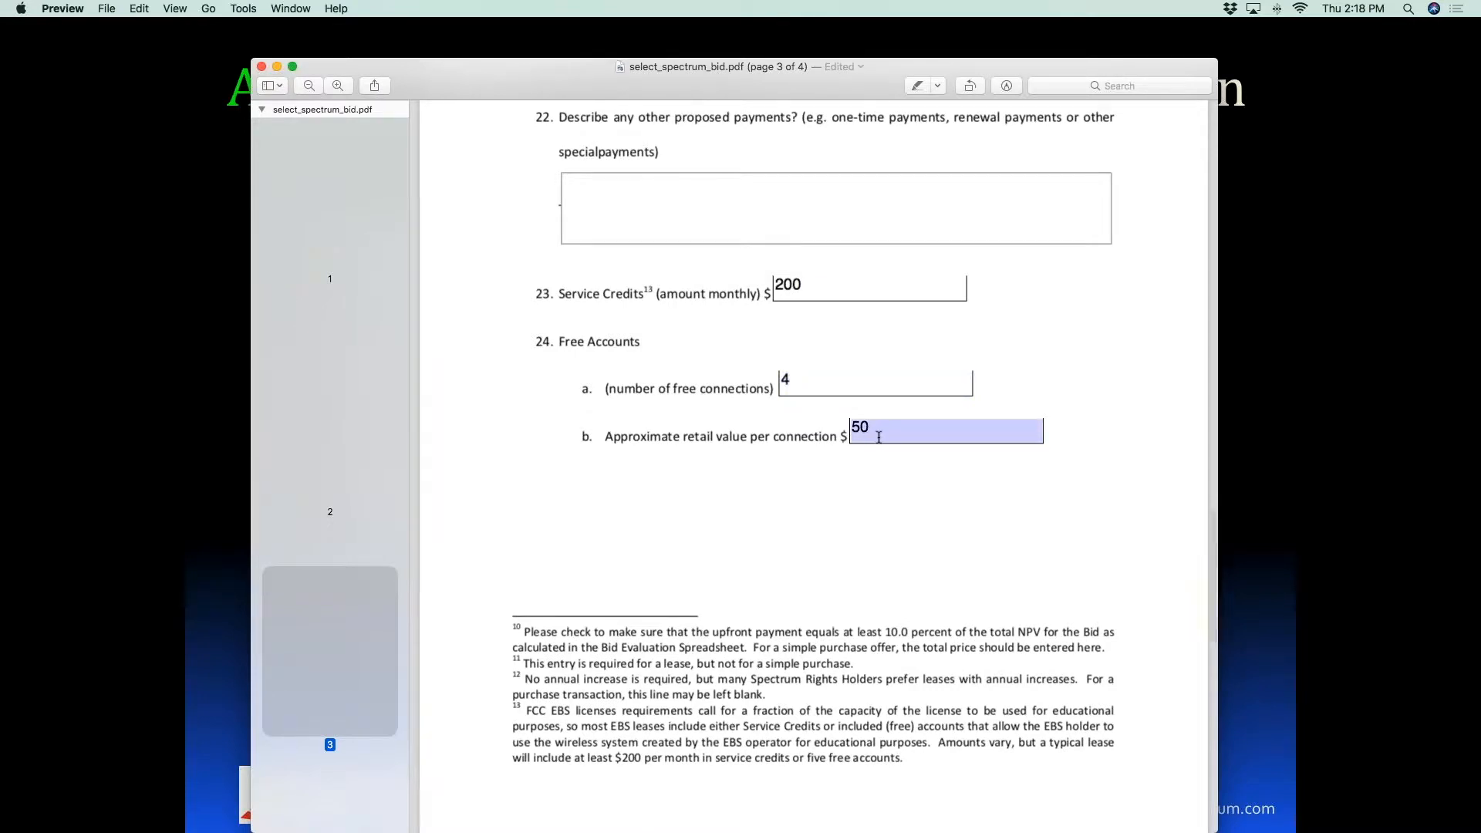
Read through page 4 of the bid form, covering other compensation, bidder requirements and additional bid information.
scroll(822, 502, "down", 10)
scroll(823, 502, "down", 10)
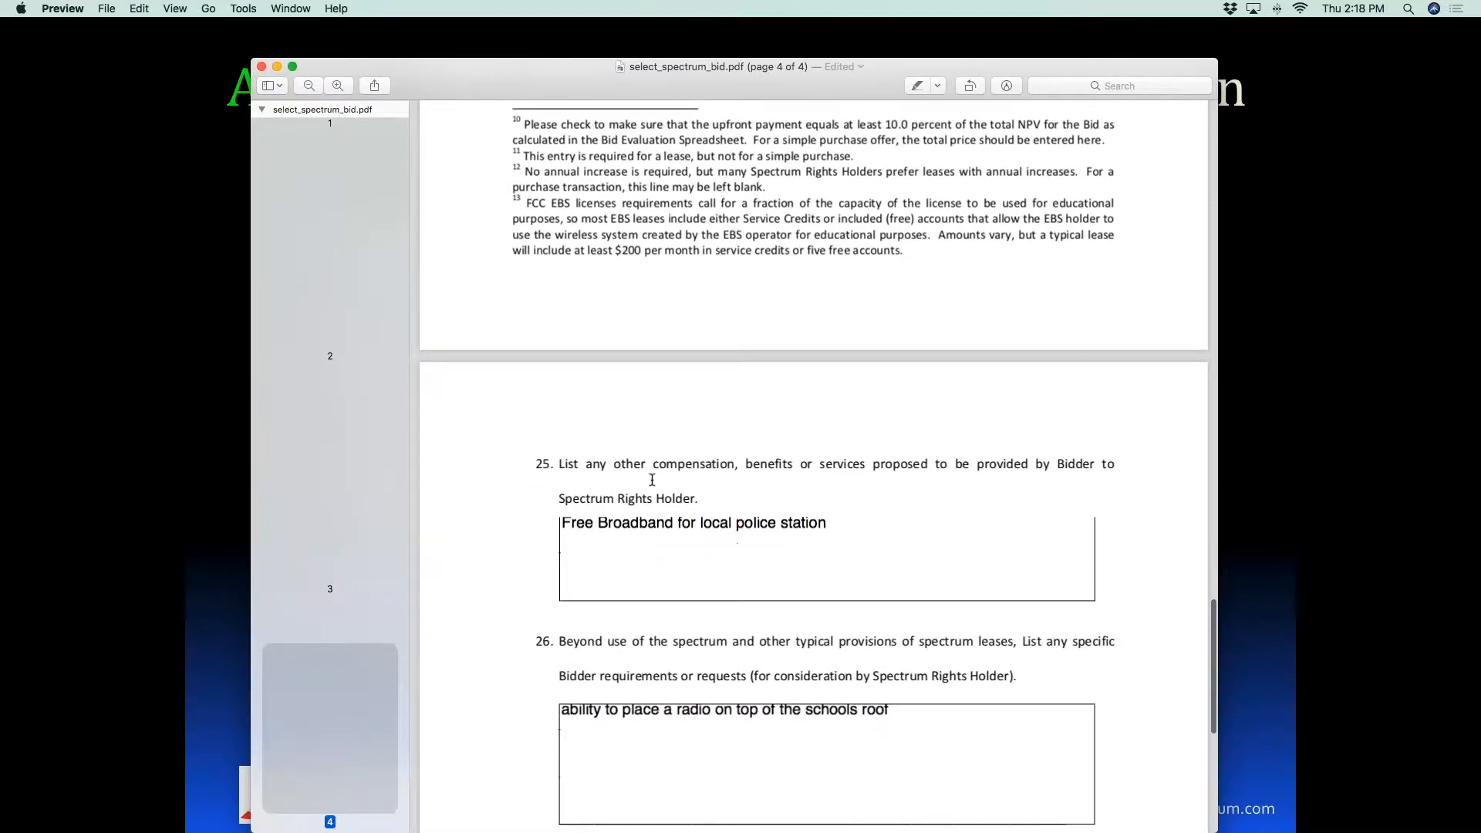
scroll(772, 432, "down", 3)
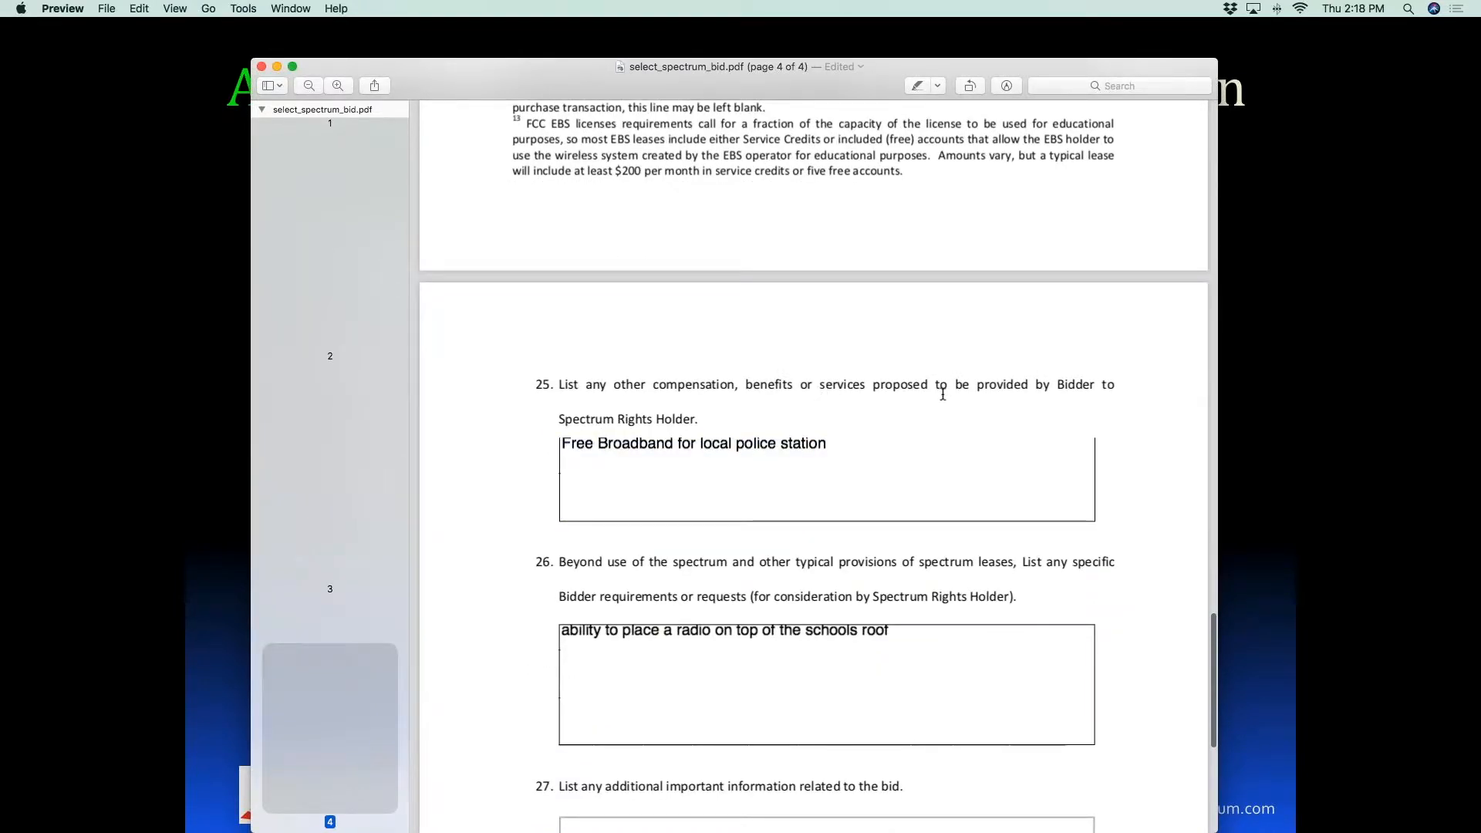
left_click(658, 468)
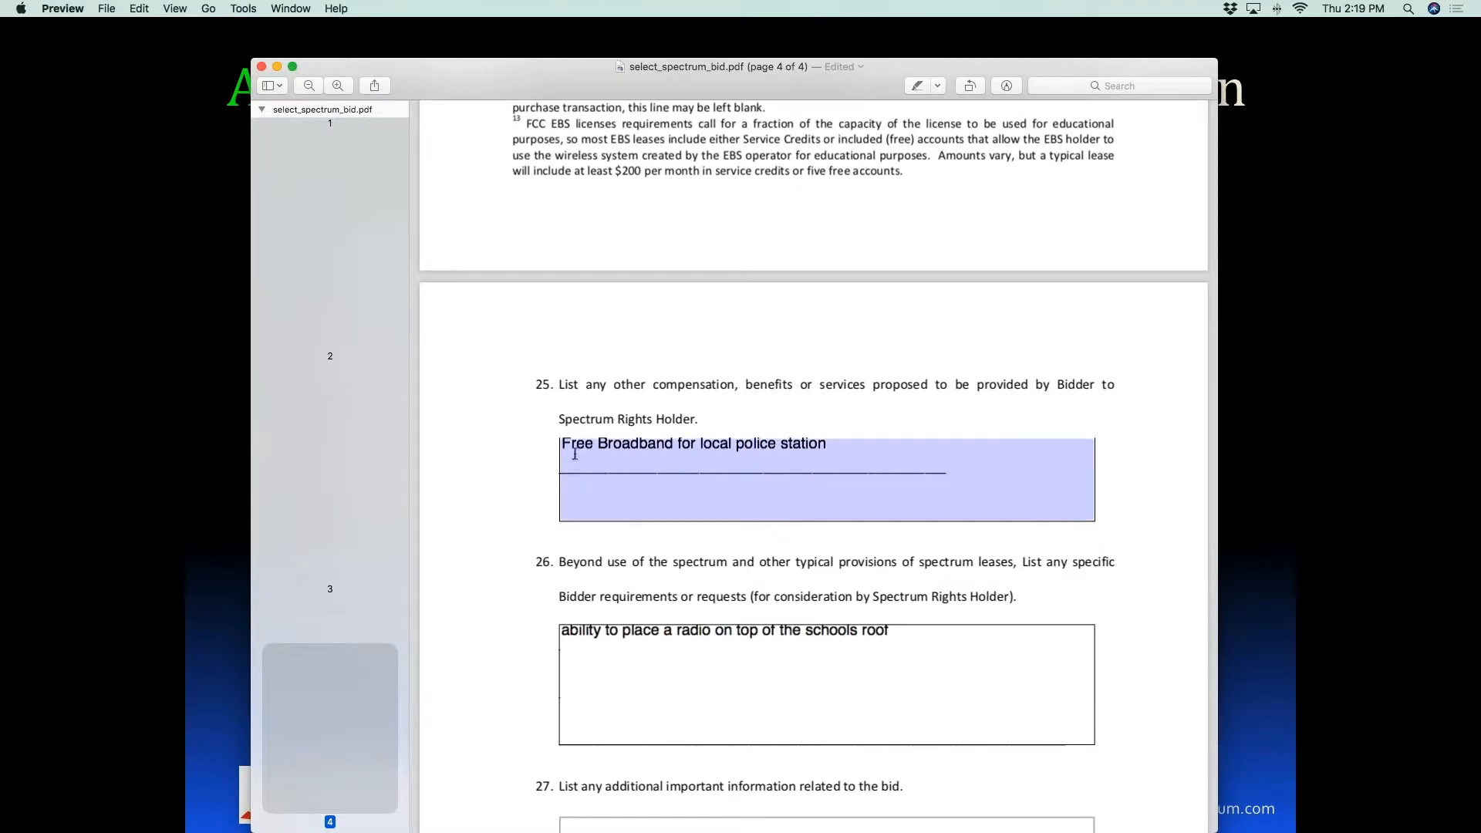
left_click(515, 472)
scroll(522, 473, "down", 3)
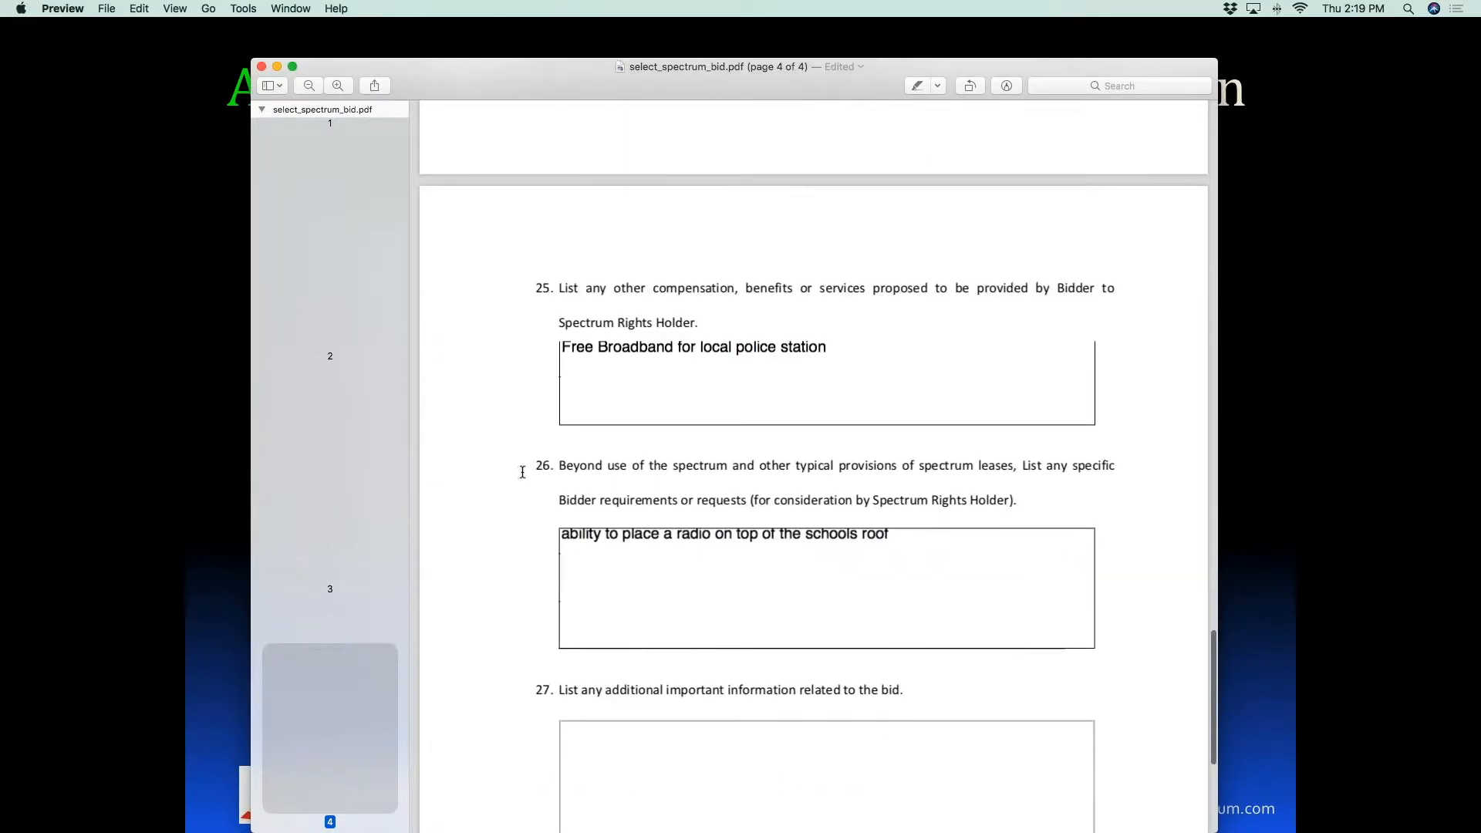
scroll(521, 472, "down", 2)
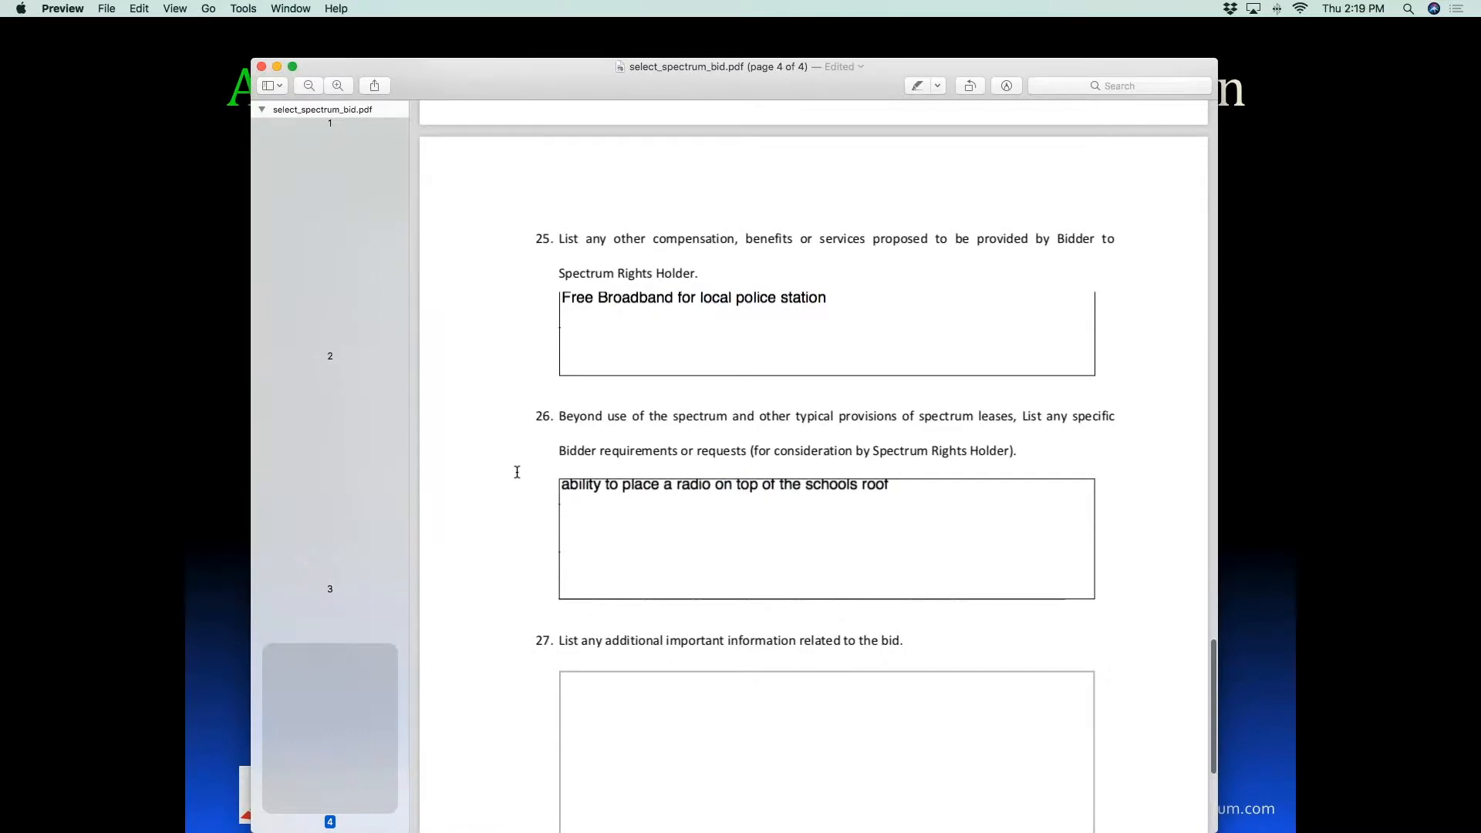
scroll(516, 472, "down", 3)
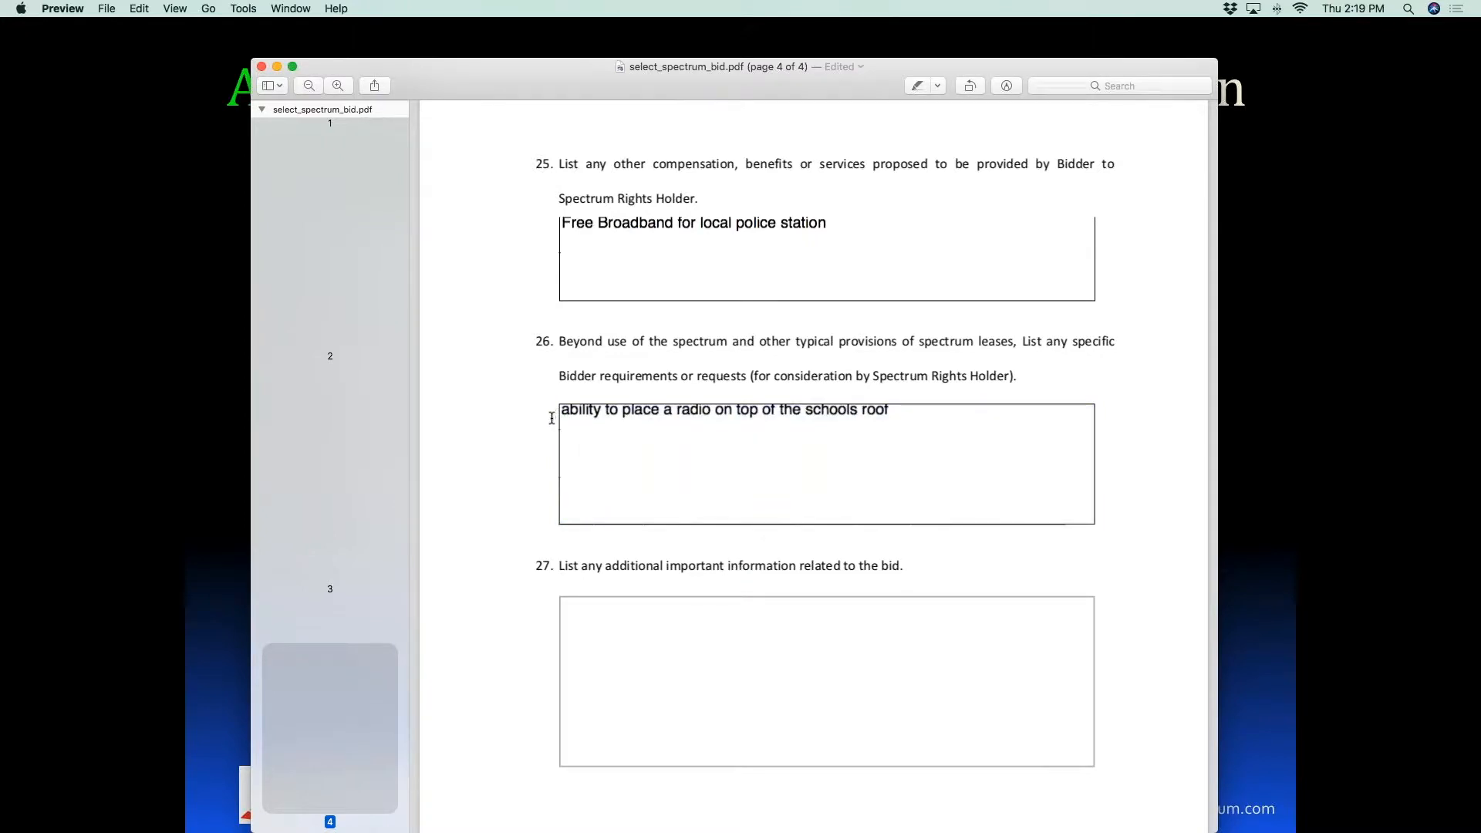
scroll(552, 417, "down", 5)
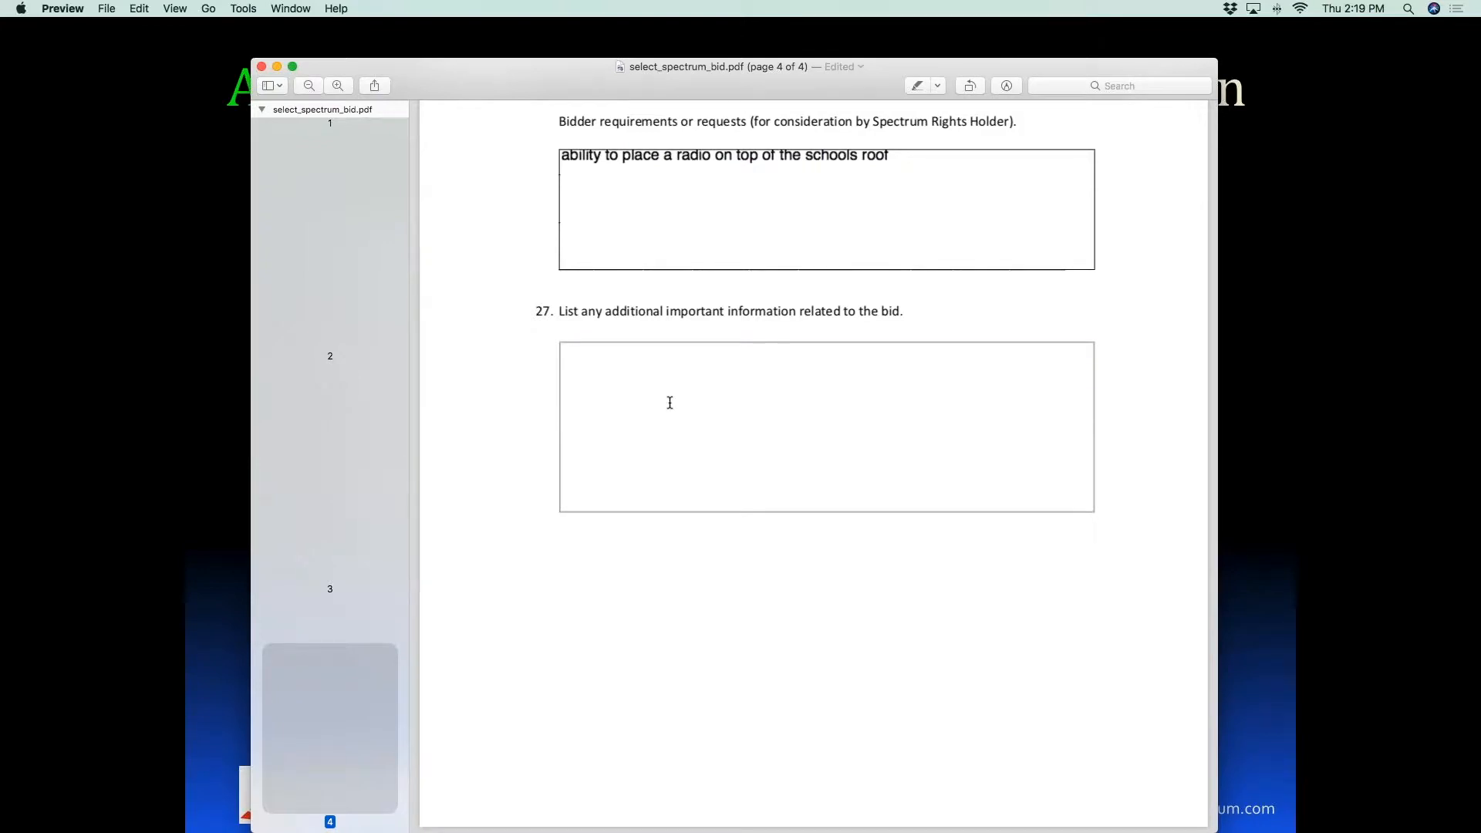
scroll(670, 403, "up", 9)
scroll(669, 403, "up", 4)
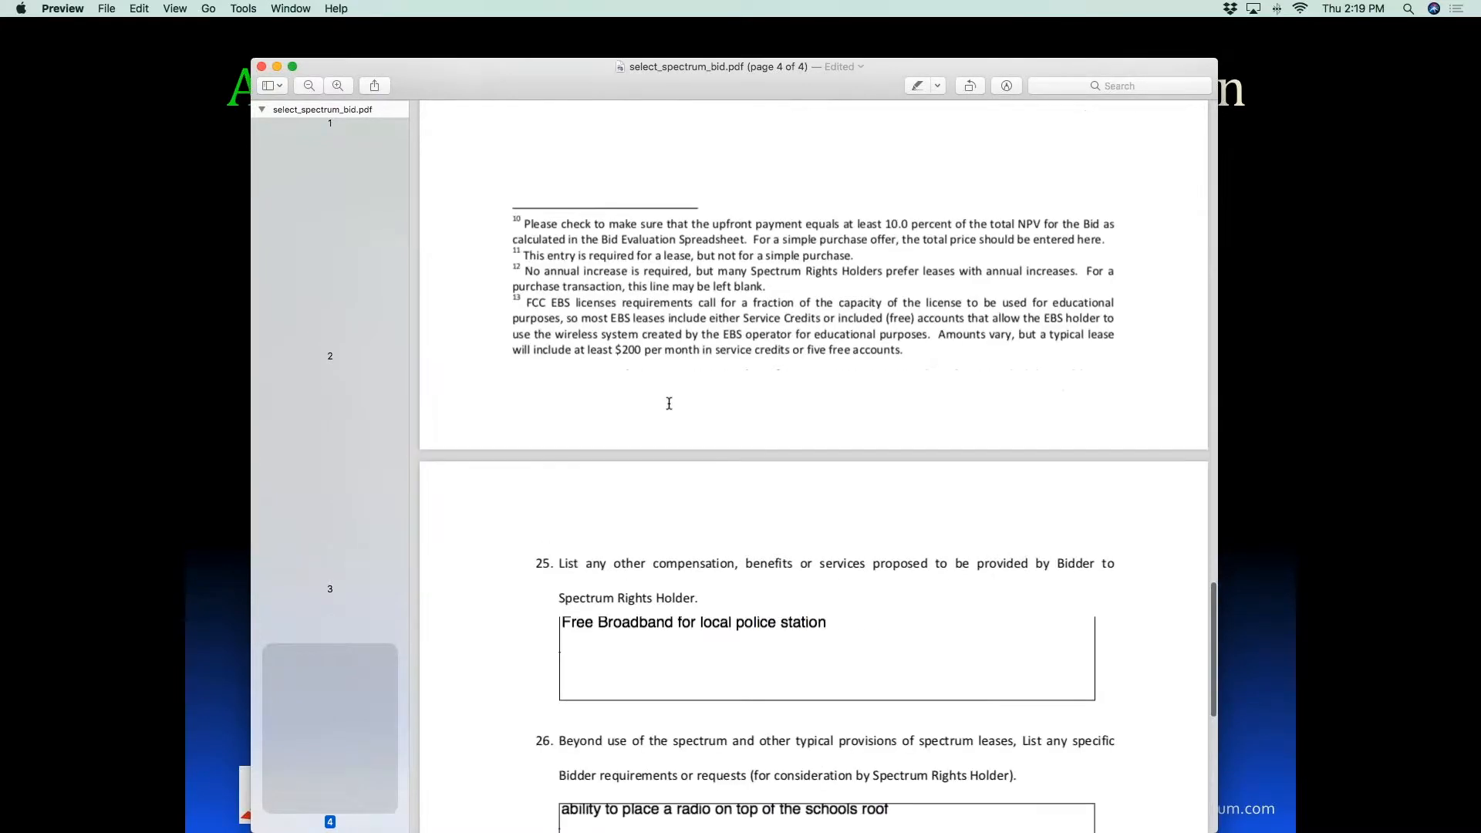
Minimize the bid form, switch to Chrome, and start a bid named selectspectrum-wlx703 on the Spectrum Lease Auction site.
left_click(277, 67)
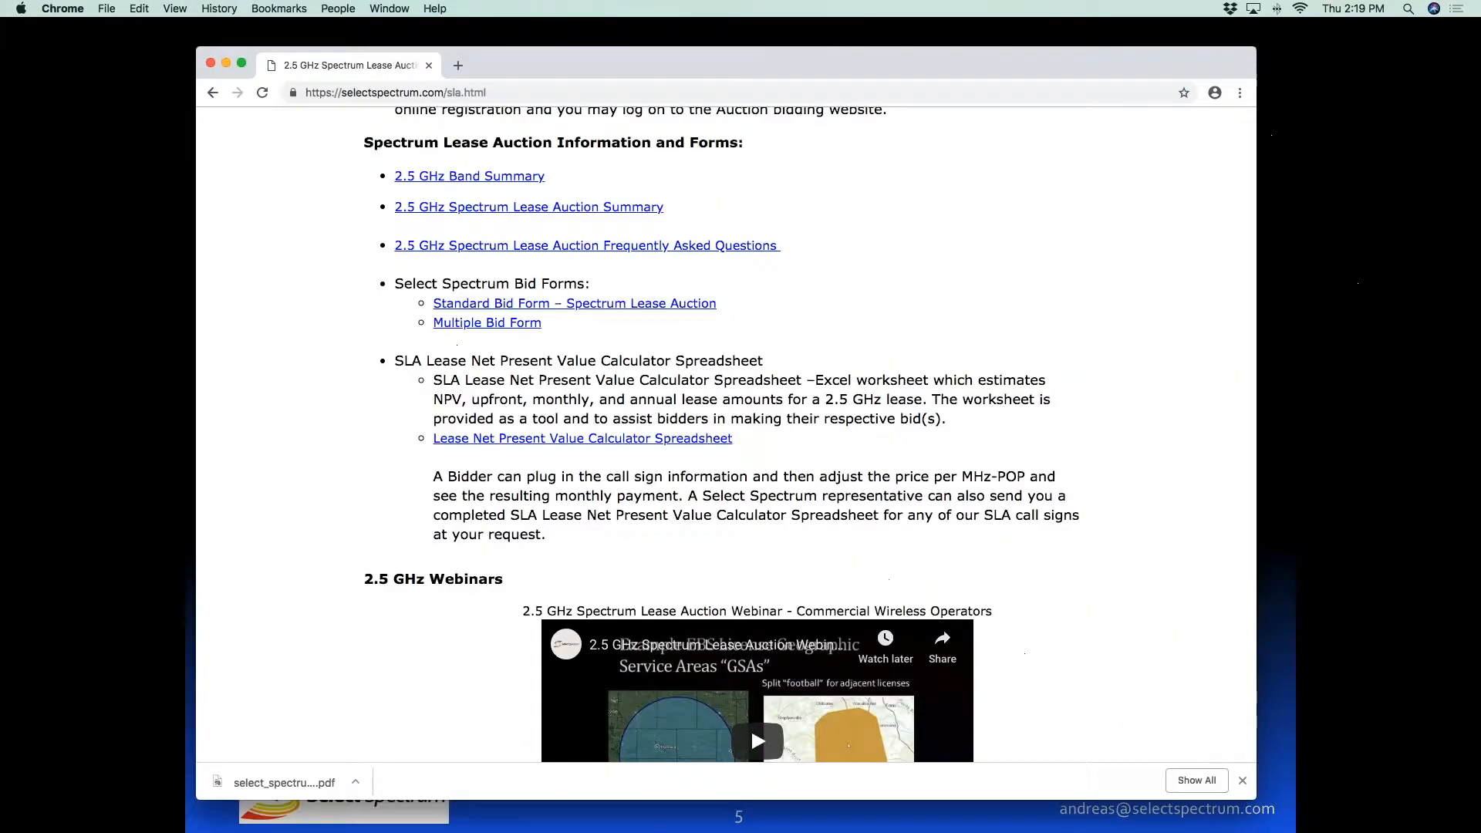
scroll(725, 432, "up", 15)
left_click(1120, 203)
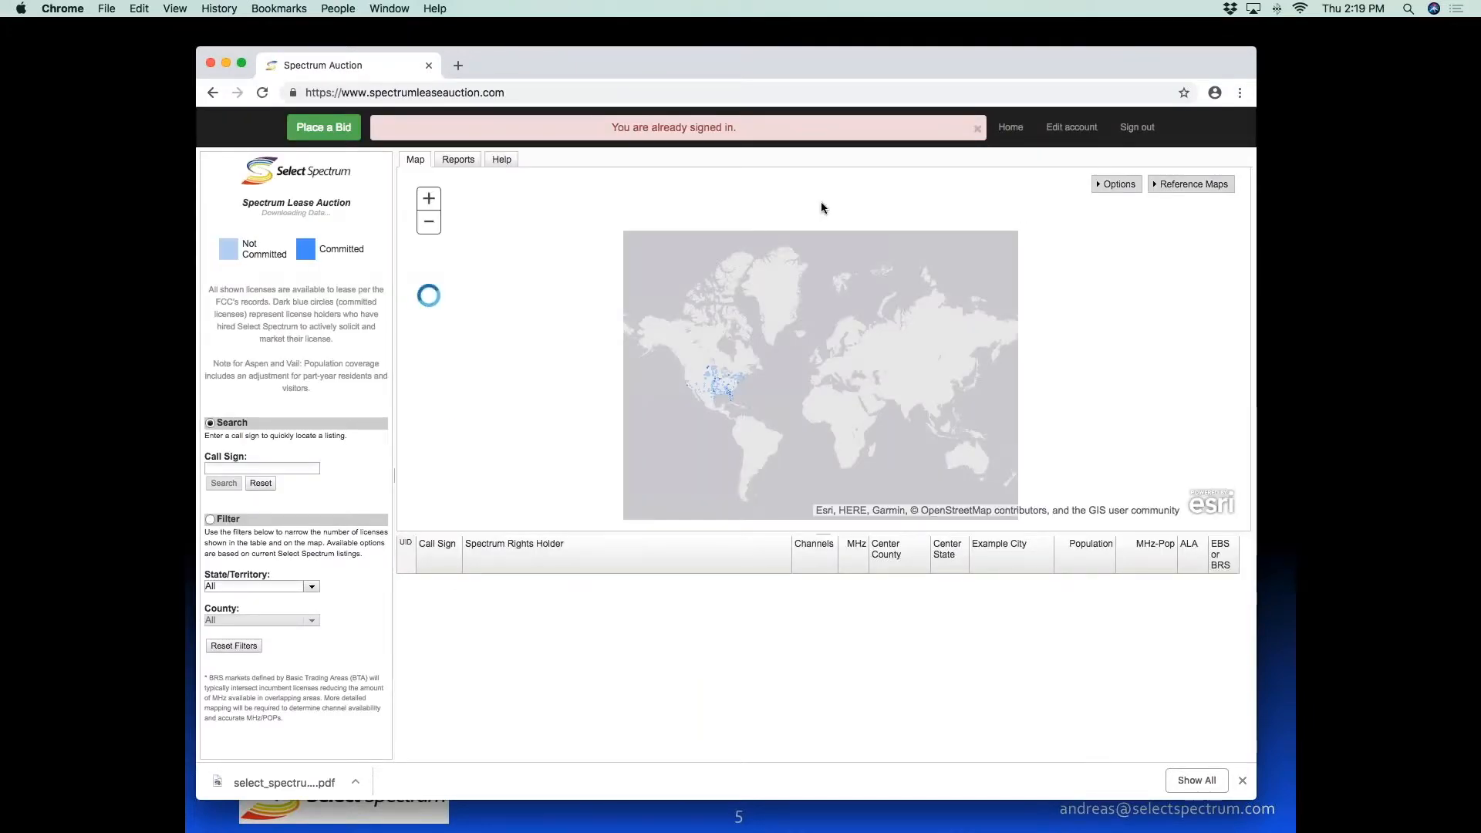
left_click(323, 128)
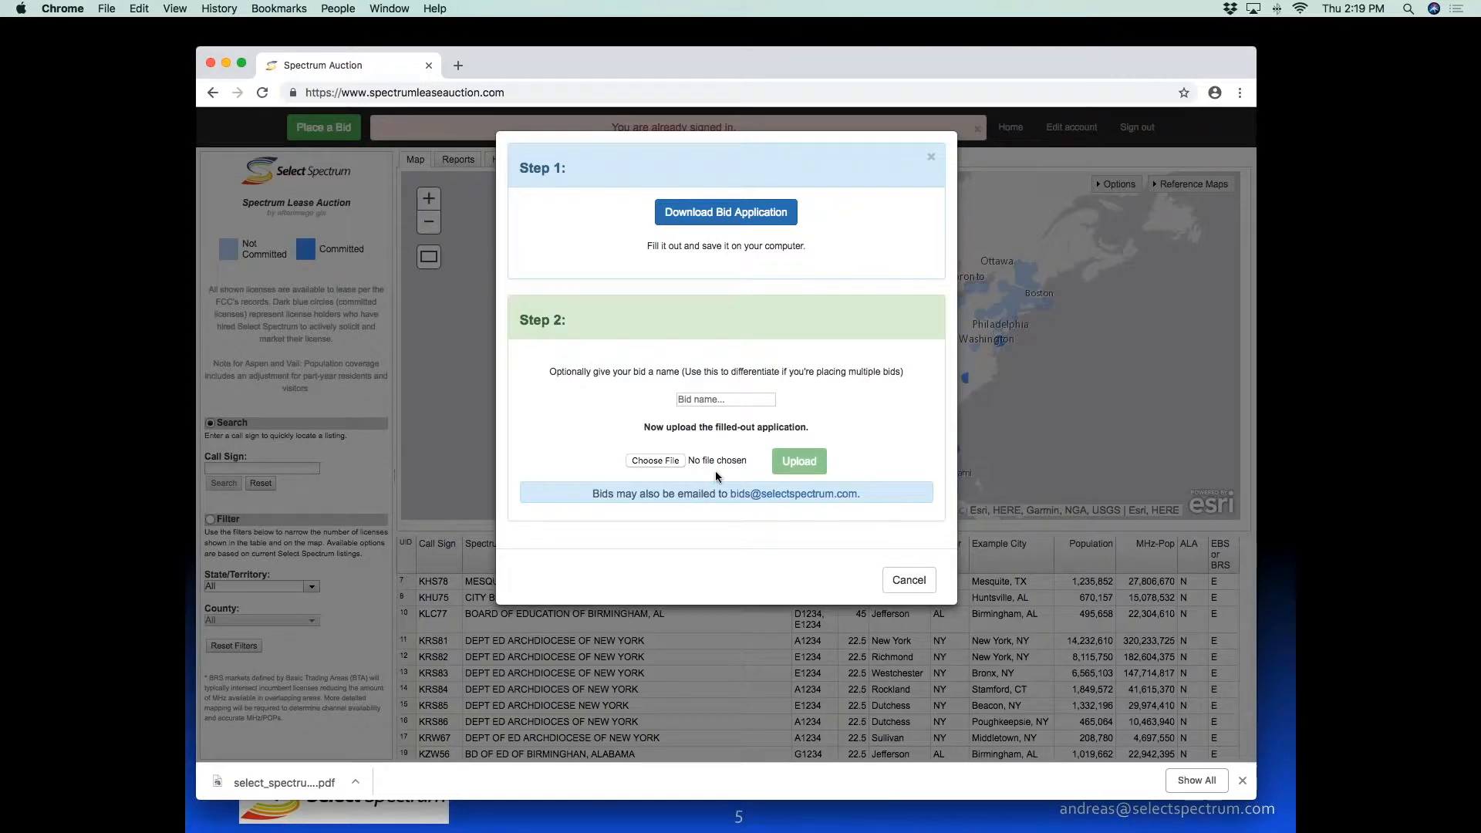
left_click(725, 399)
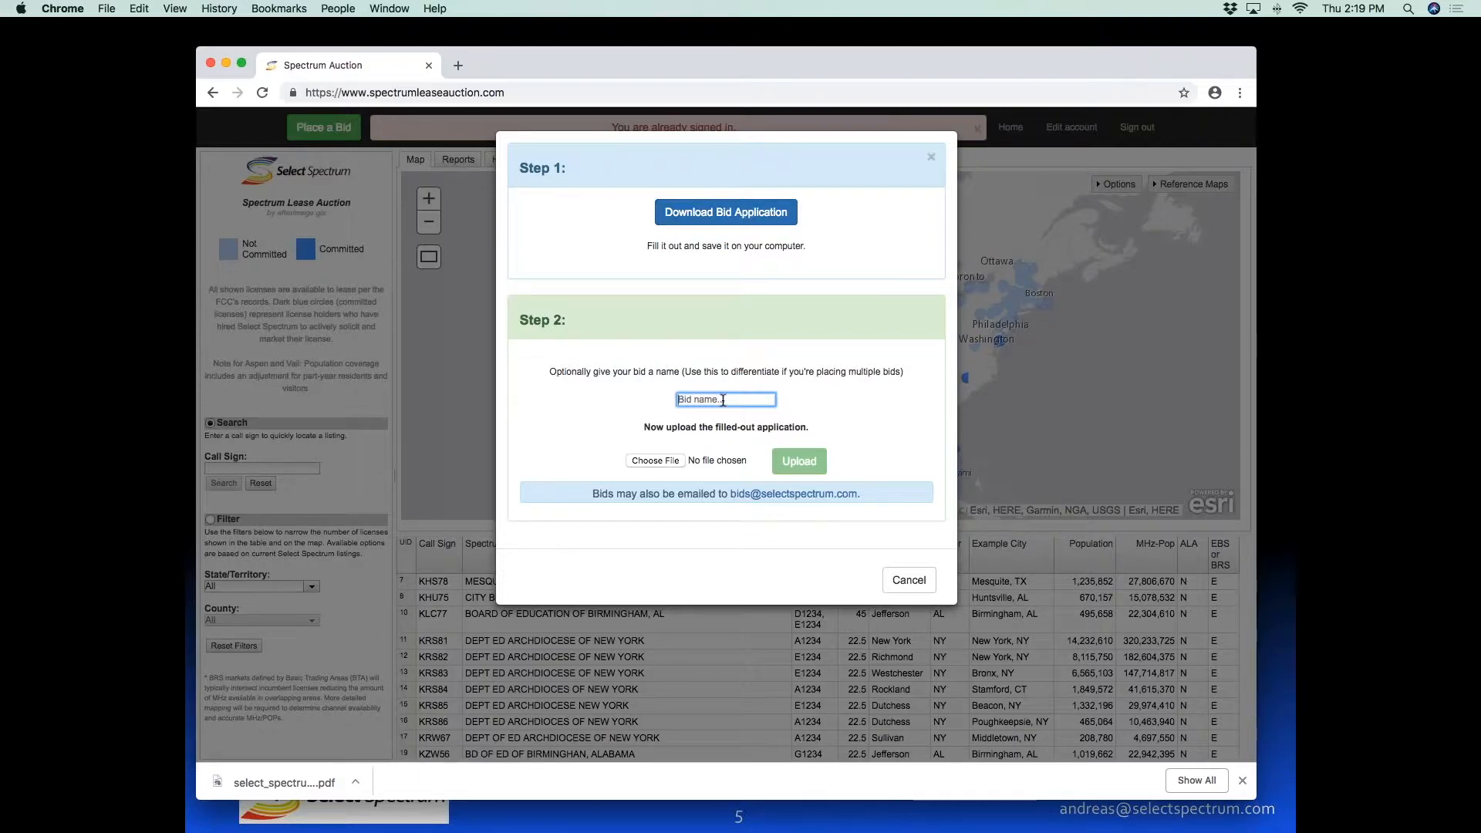
type("selectspectrum-wlX703")
Attach StandardBidForm_2018_Spring.pdf from the Desktop to the bid and upload it.
left_click(671, 460)
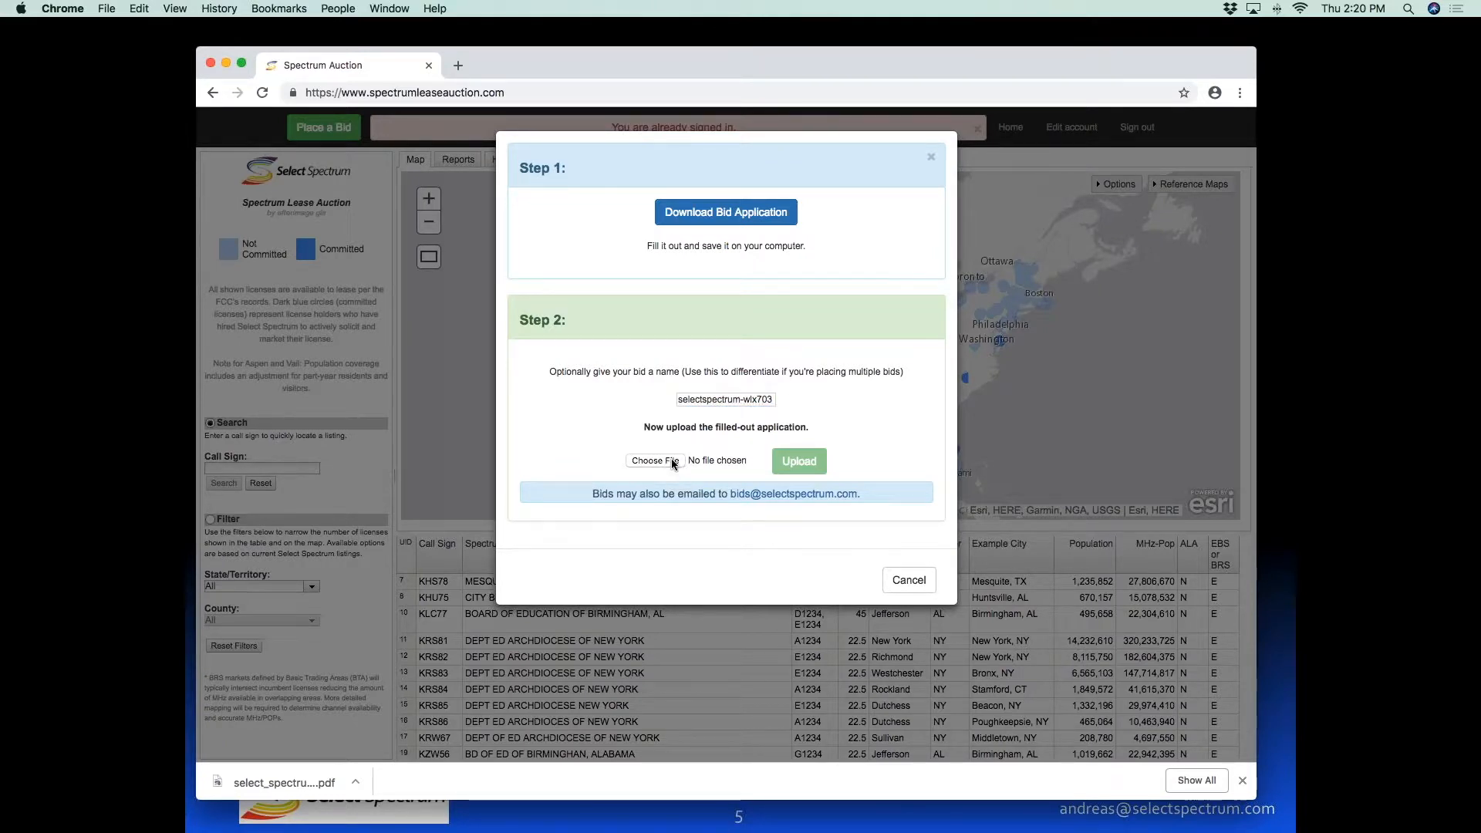
left_click(665, 461)
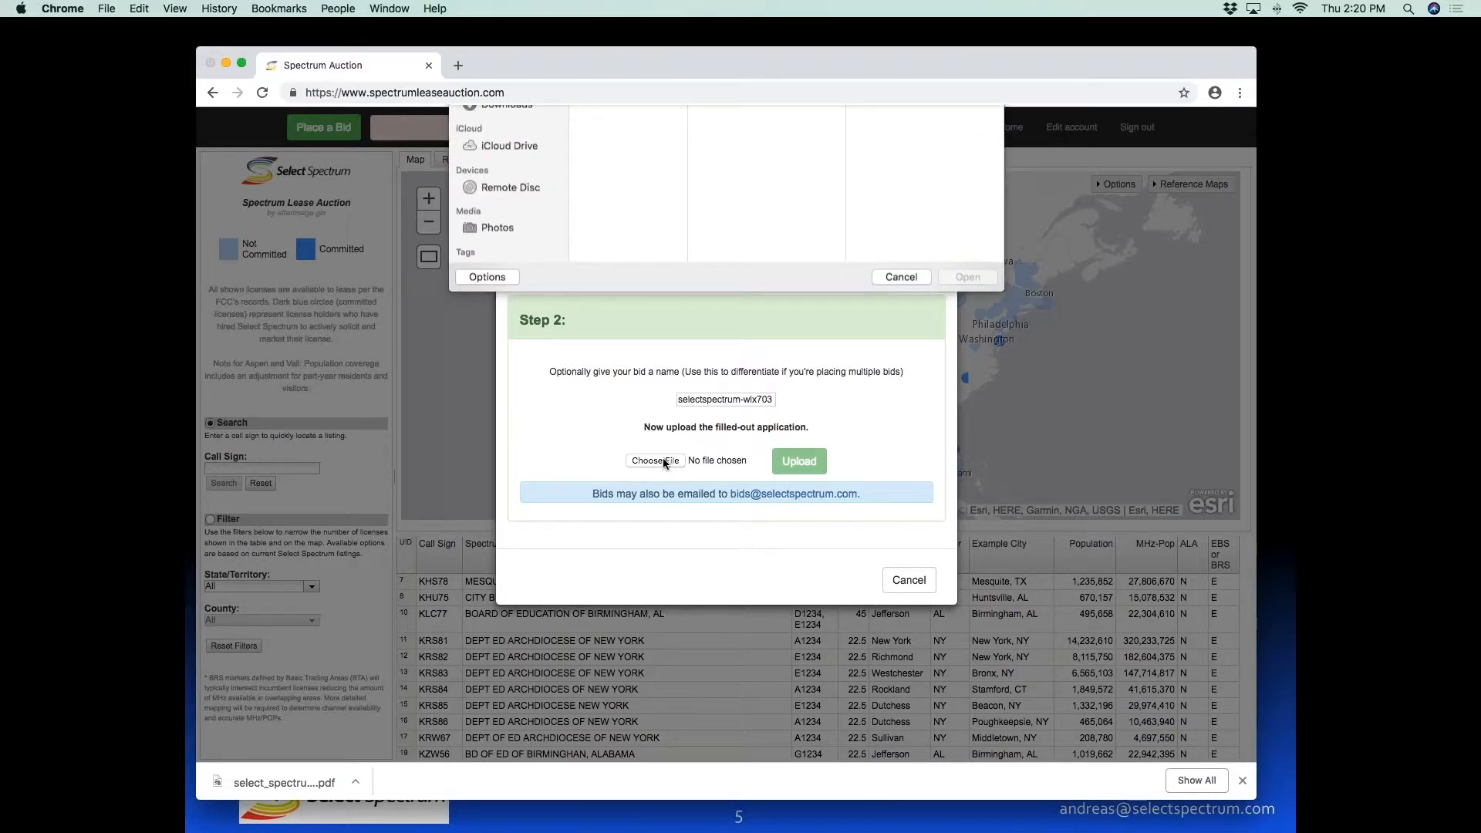
scroll(626, 216, "left", 3)
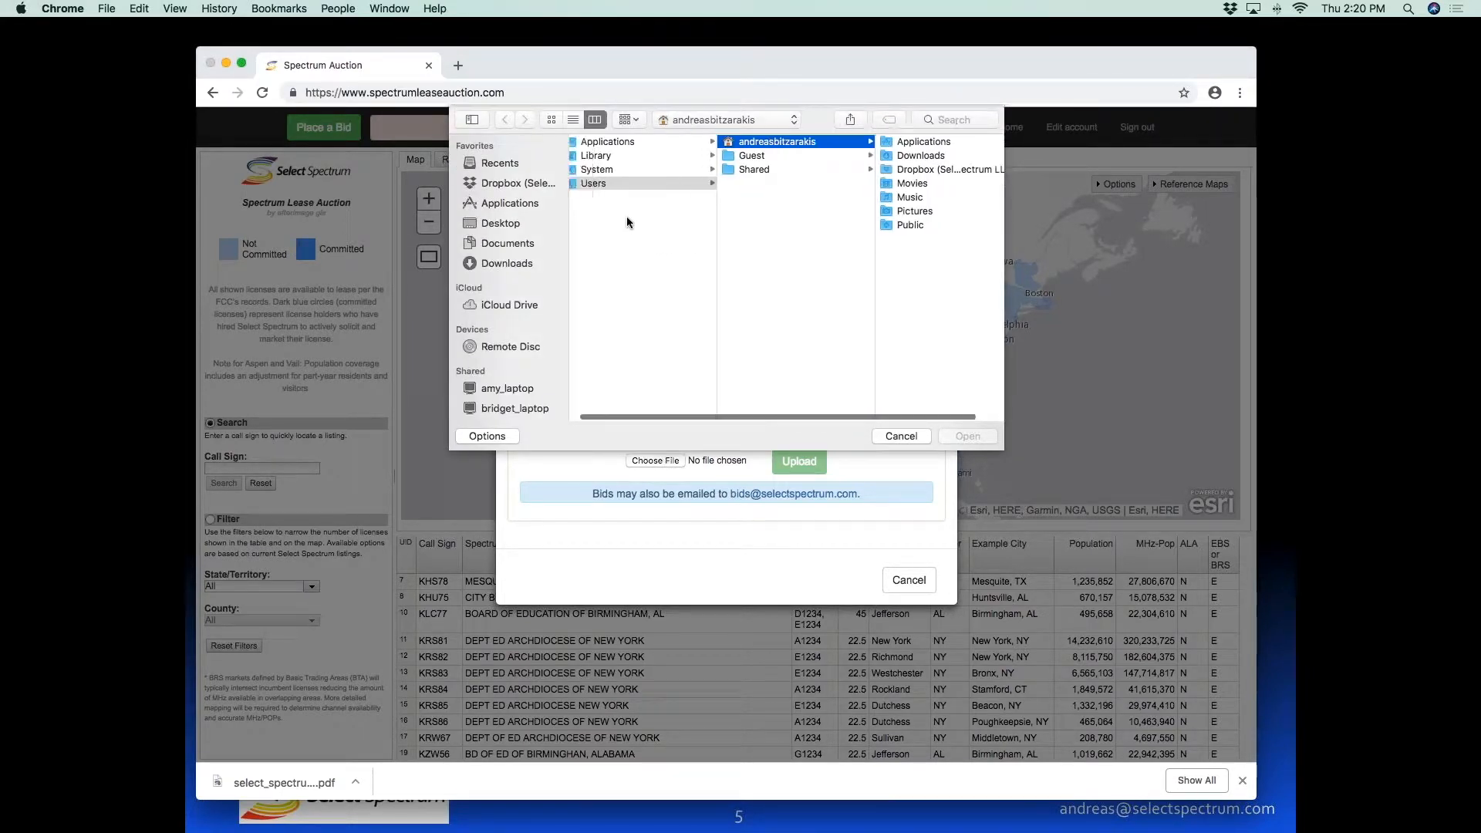
left_click(514, 225)
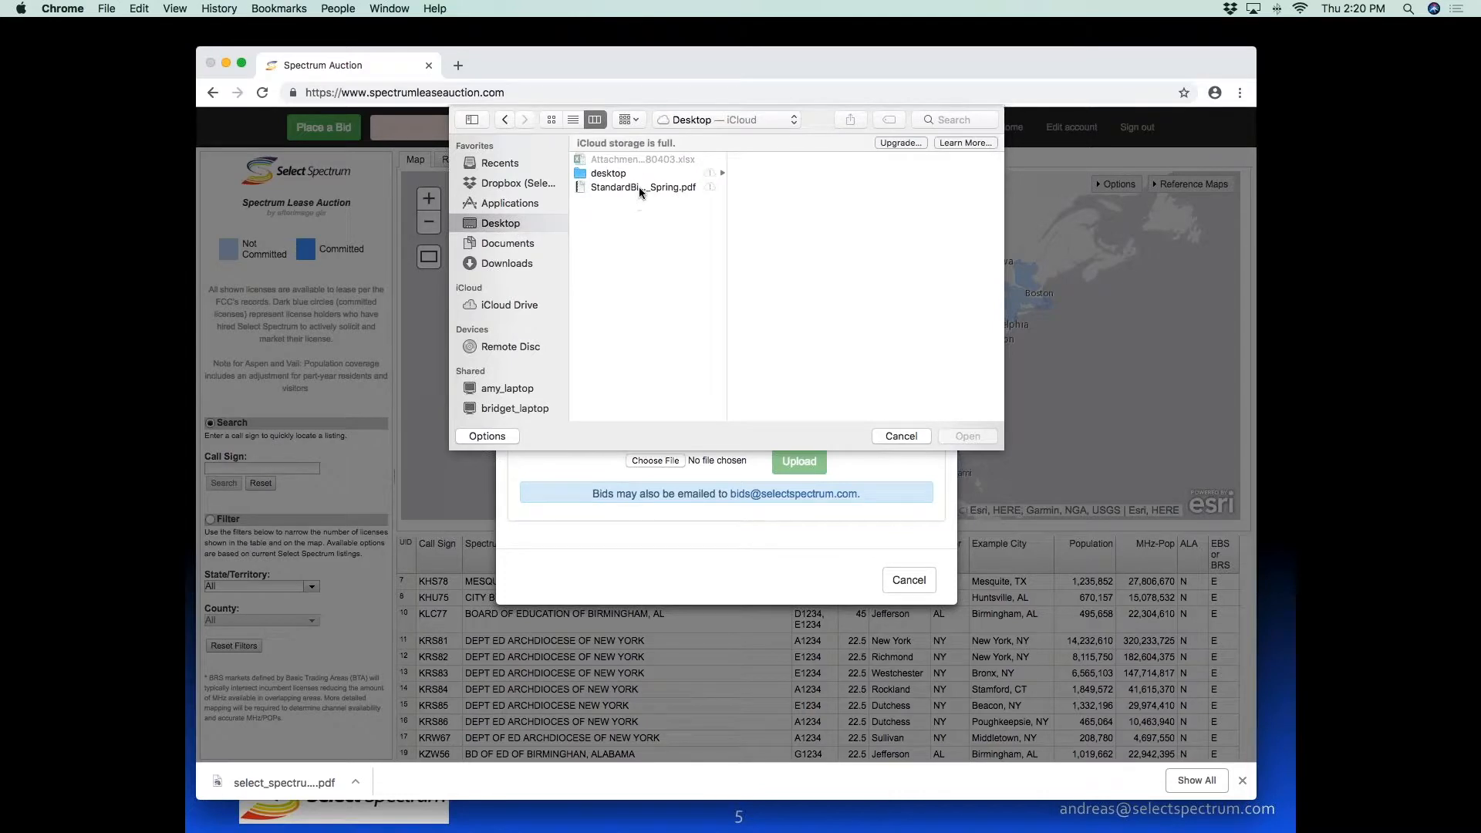
left_click(640, 187)
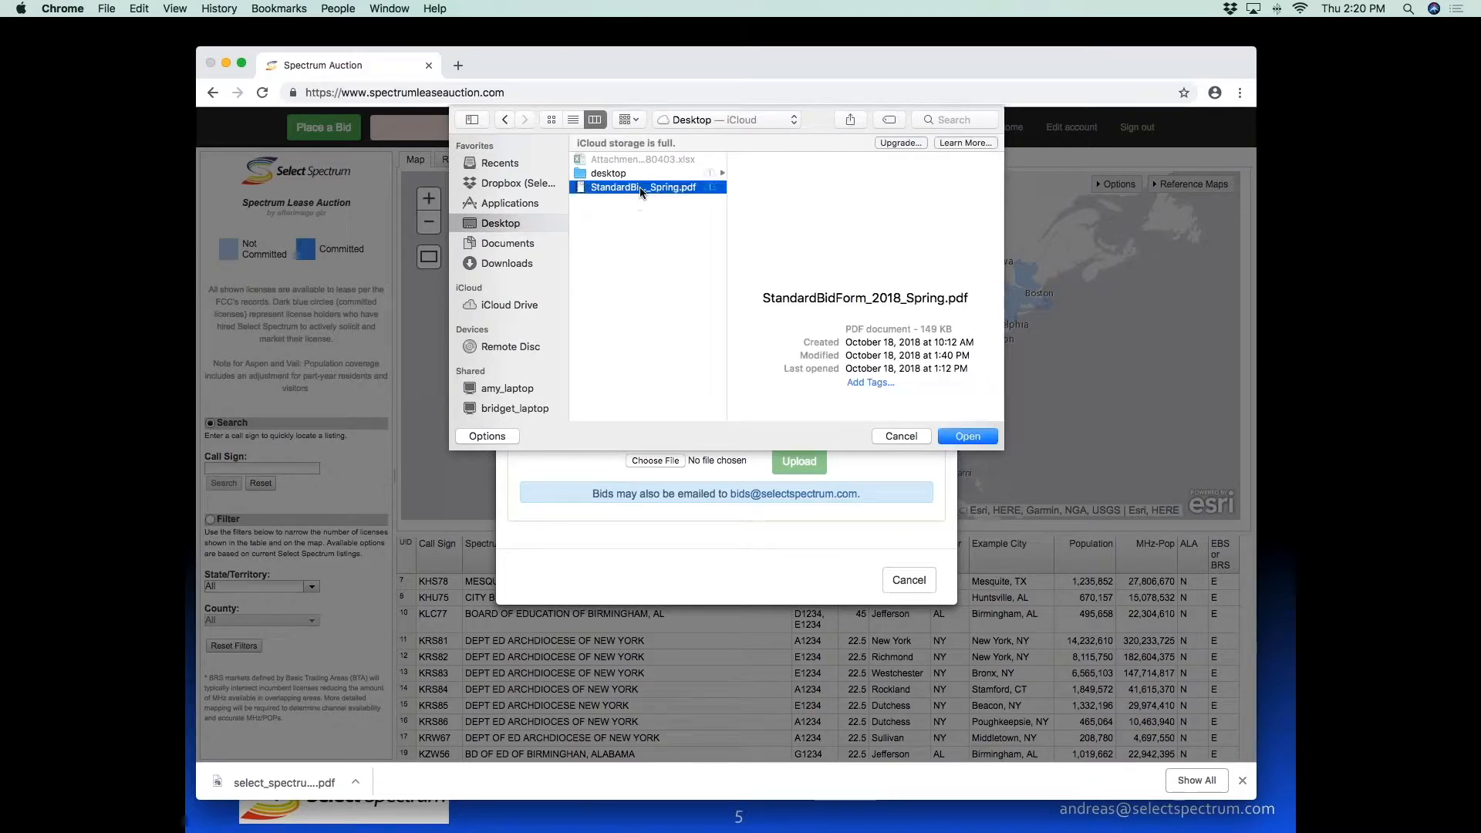
left_click(967, 437)
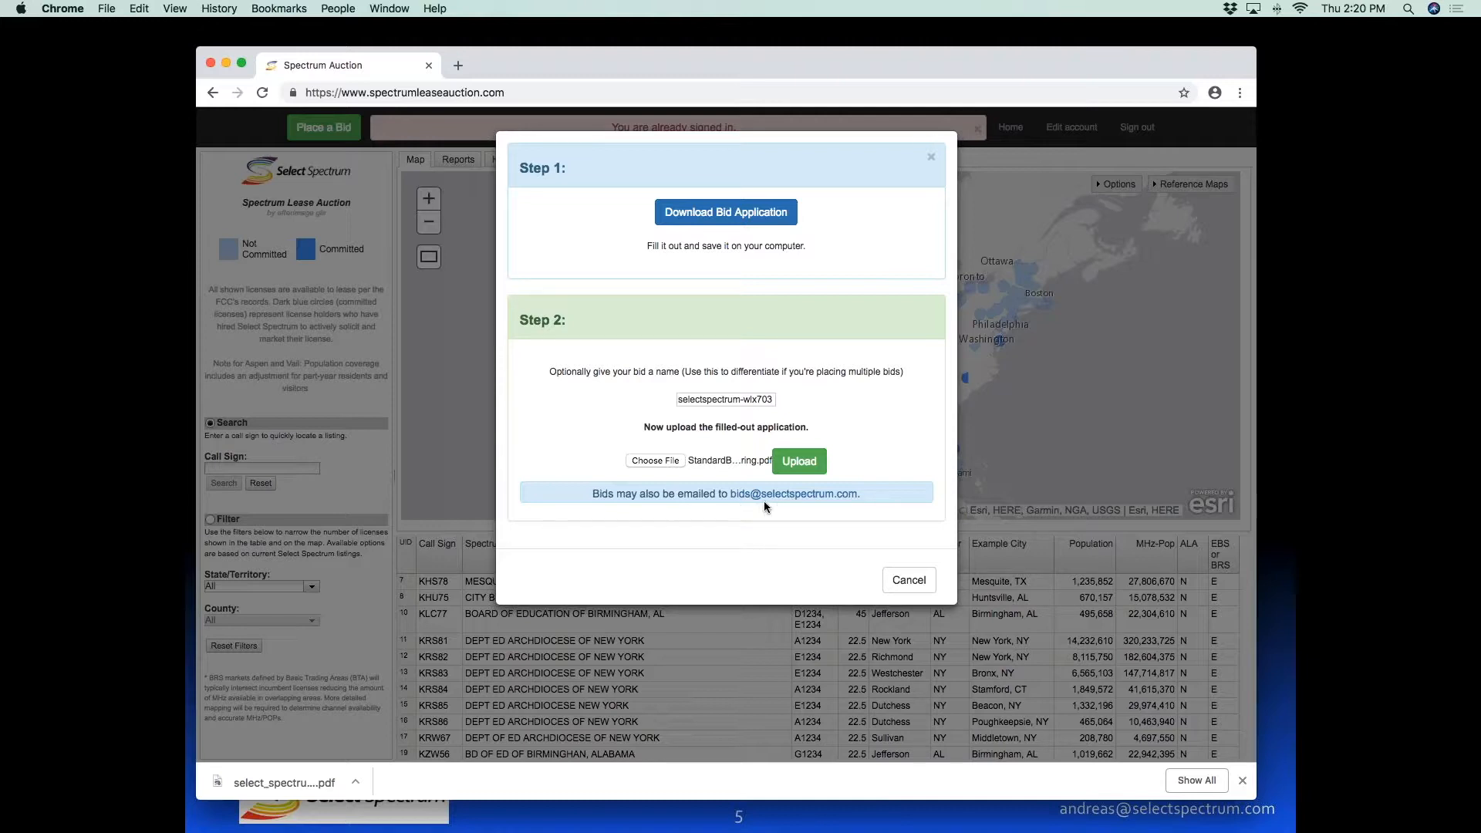
left_click(795, 465)
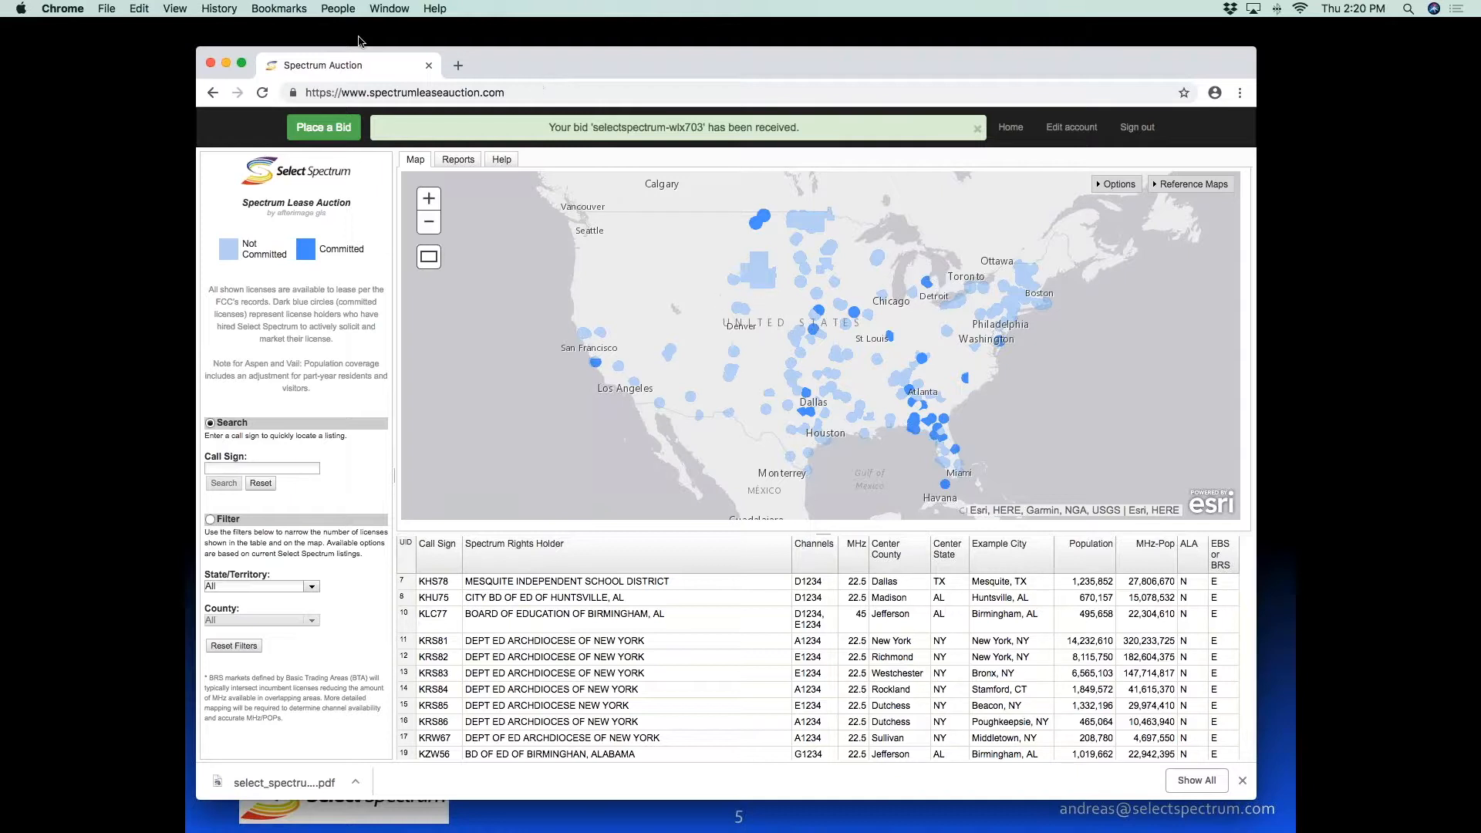
Minimize the browser and advance the presentation to the Key FCC EBS Leasing Rules slide.
left_click_drag(562, 59, 604, 58)
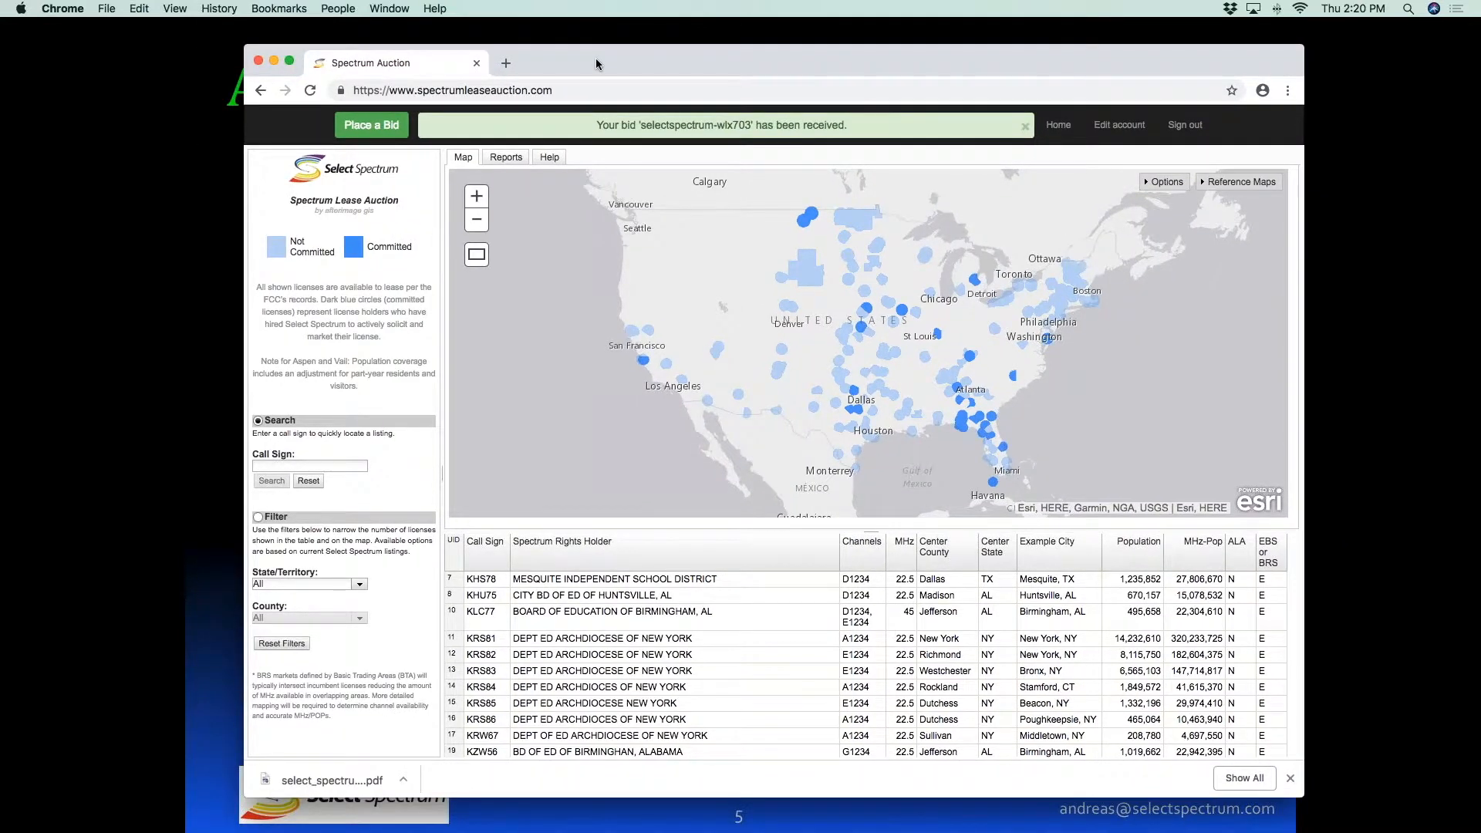
left_click(276, 62)
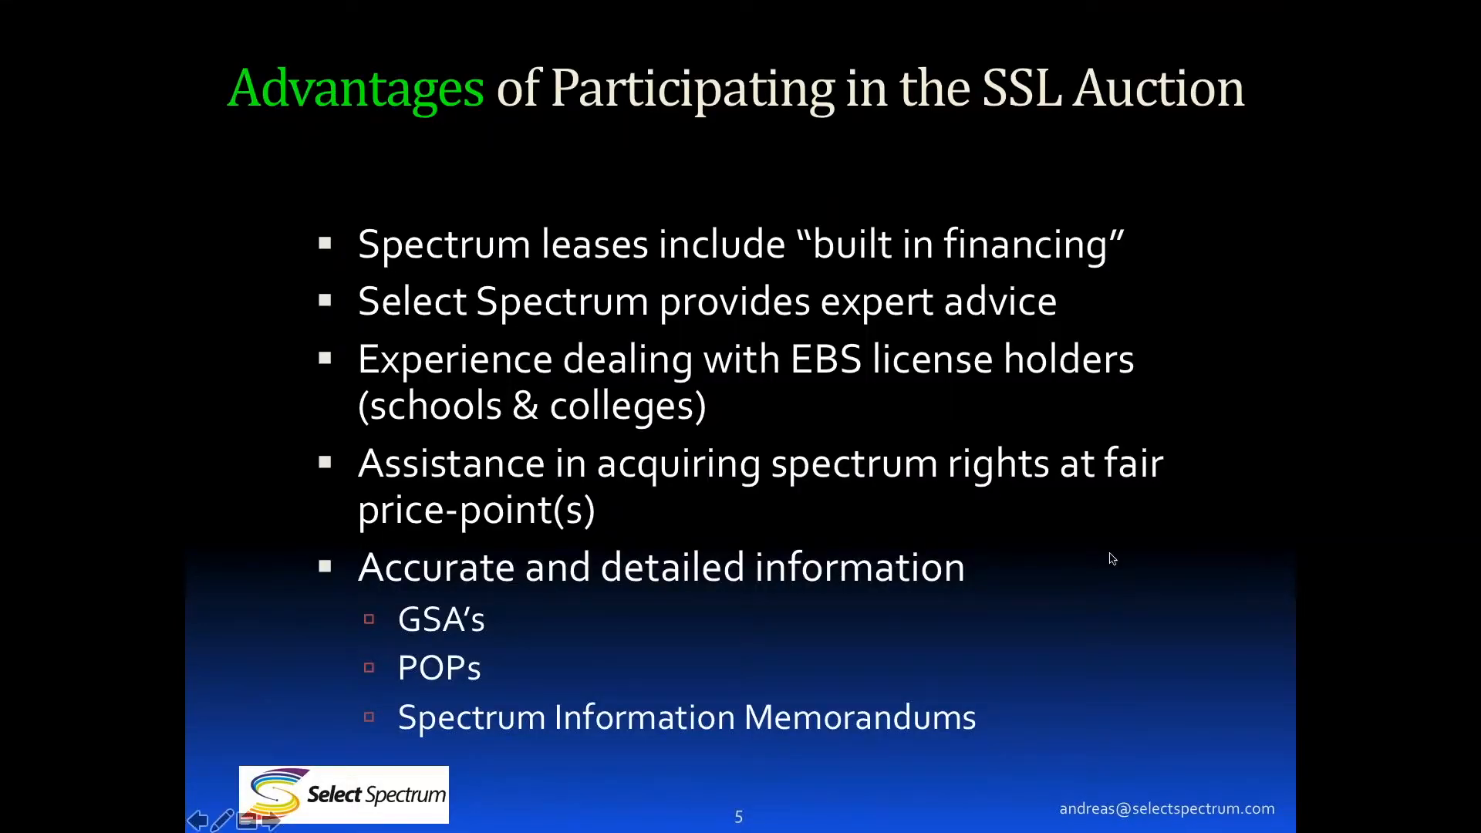
key("Right")
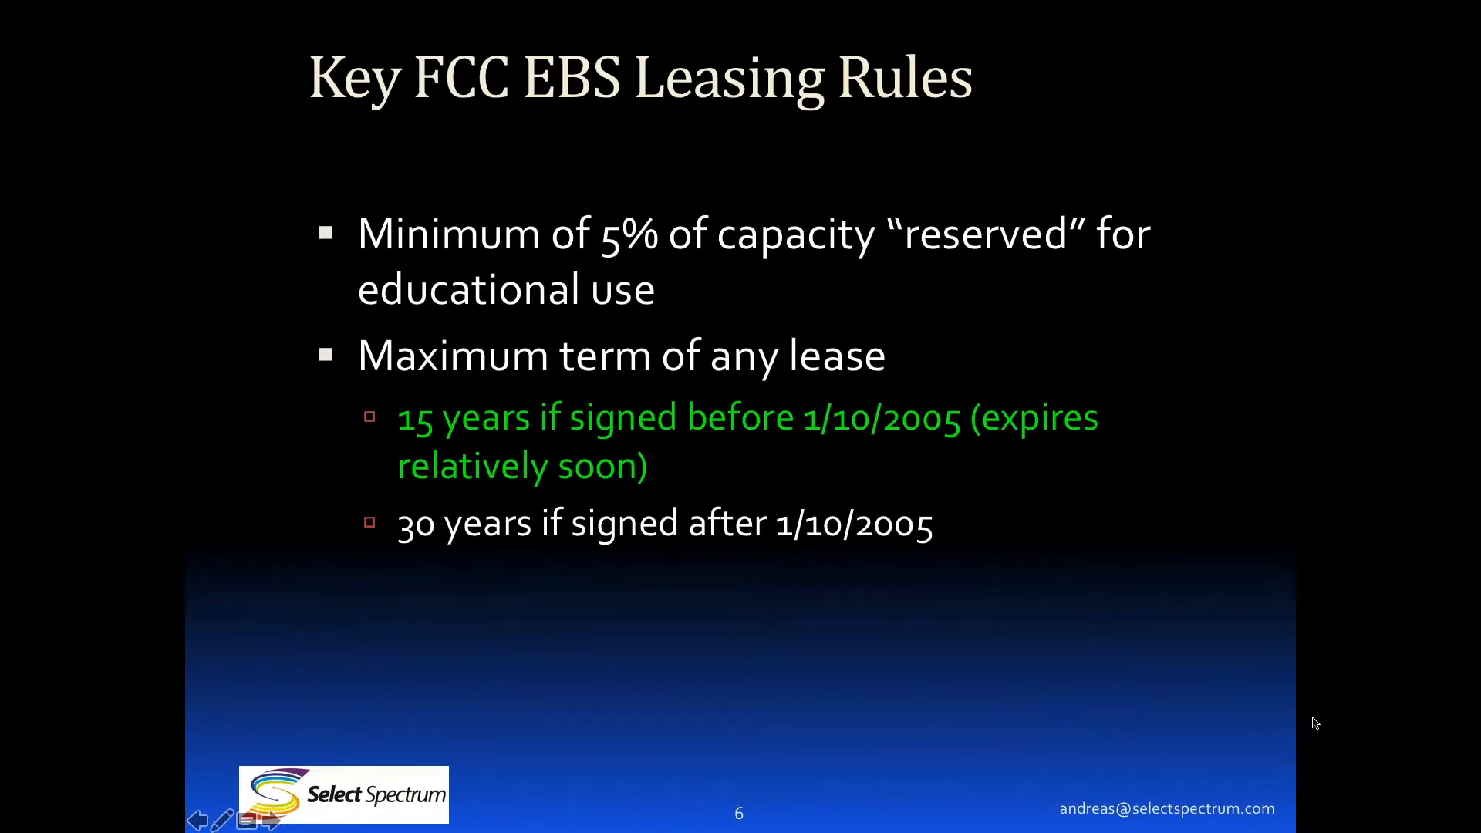